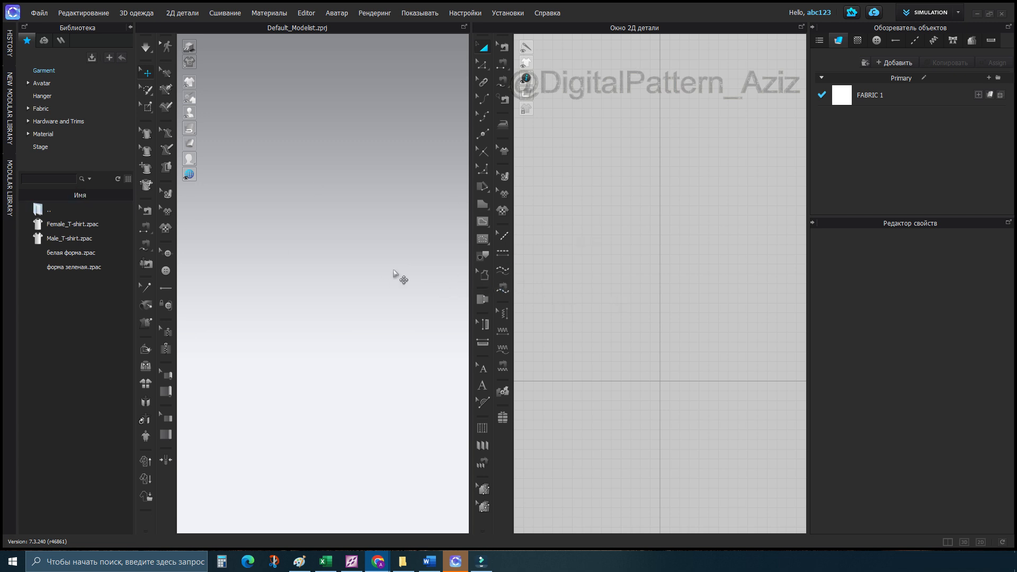
Expand the library's Avatar folder and draw a rectangular pattern piece about 64 × 82 cm in the 2D window.
click(30, 84)
click(41, 85)
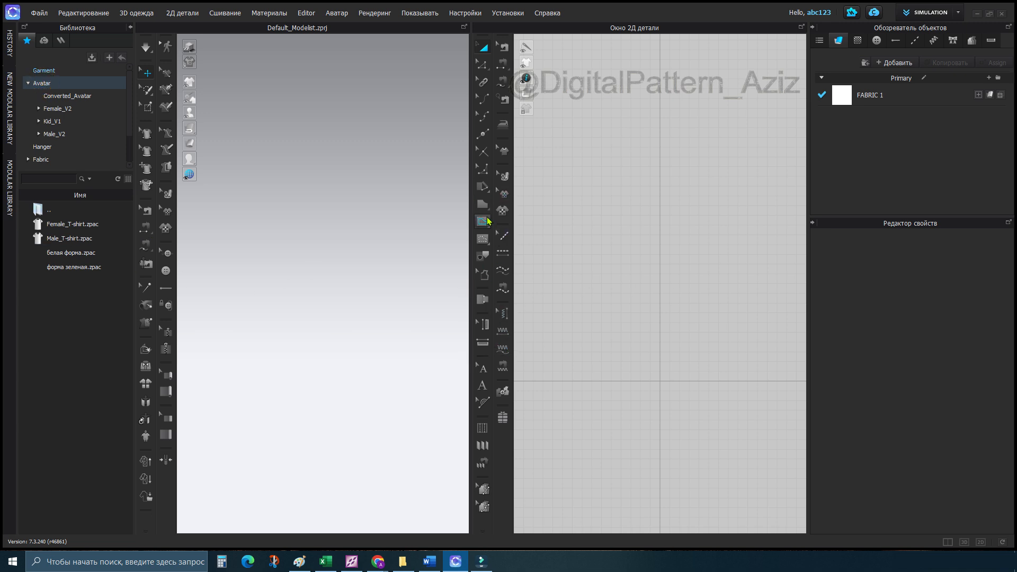
click(482, 204)
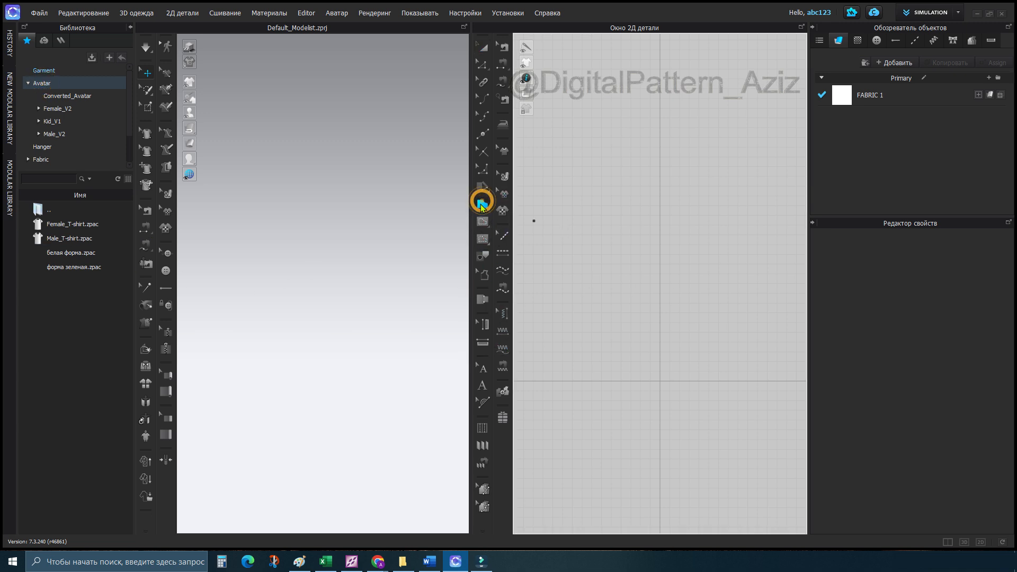
key(s)
drag(636, 268, 698, 348)
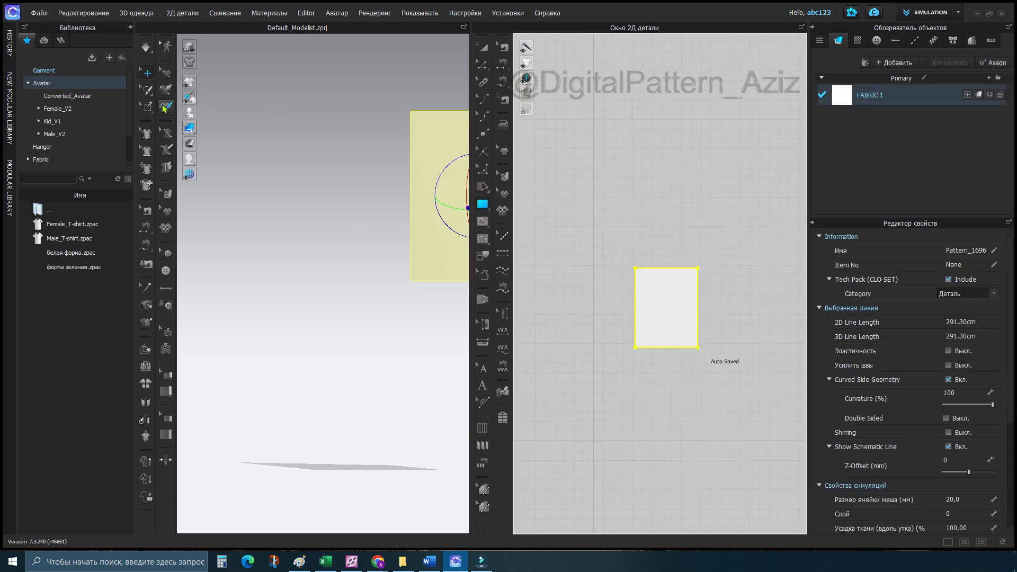
Draw two more rectangular pattern pieces beside the first, with outlines about 297 cm and 310 cm long.
middle_drag(753, 318, 656, 300)
mouse_move(645, 248)
mouse_down()
mouse_move(718, 340)
mouse_move(726, 325)
mouse_move(713, 326)
mouse_up()
mouse_move(740, 352)
middle_down()
mouse_move(629, 356)
mouse_move(648, 354)
middle_up()
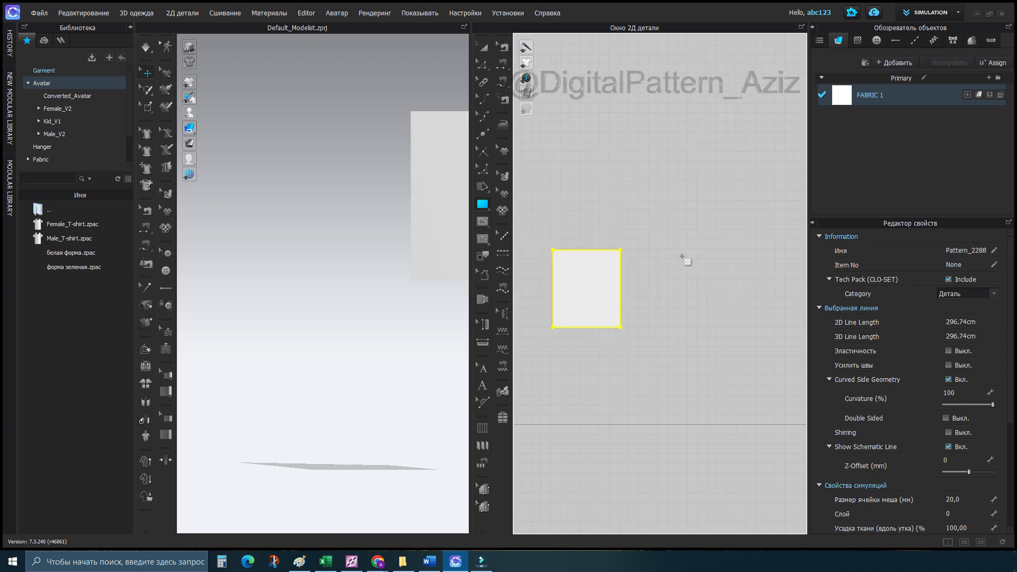
drag(683, 251, 756, 352)
middle_drag(710, 343, 760, 330)
Pin a narrow strip along the upper edges of all three pattern pieces with a box selection.
click(147, 106)
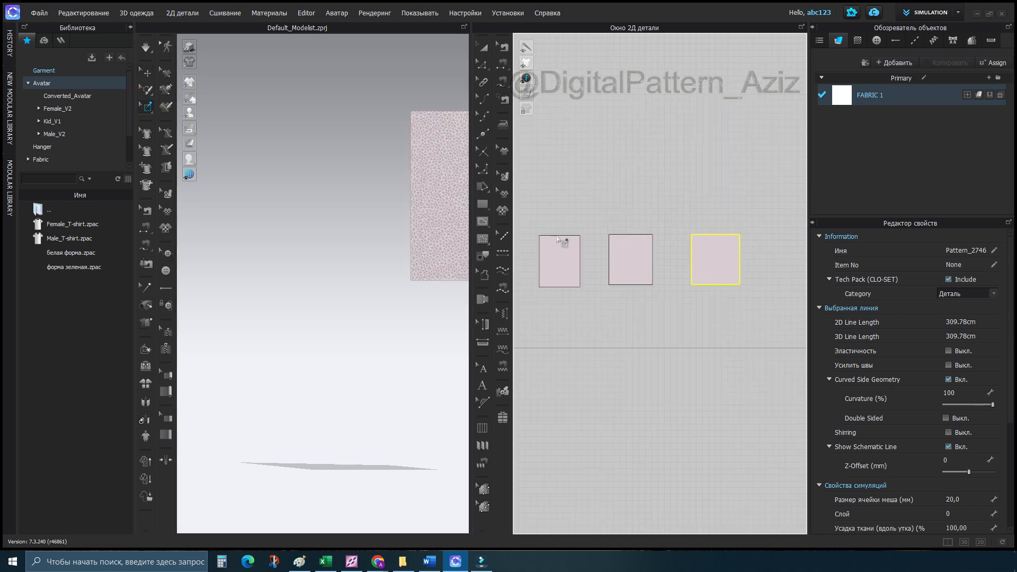
drag(536, 229, 765, 252)
scroll(613, 296, up, 5)
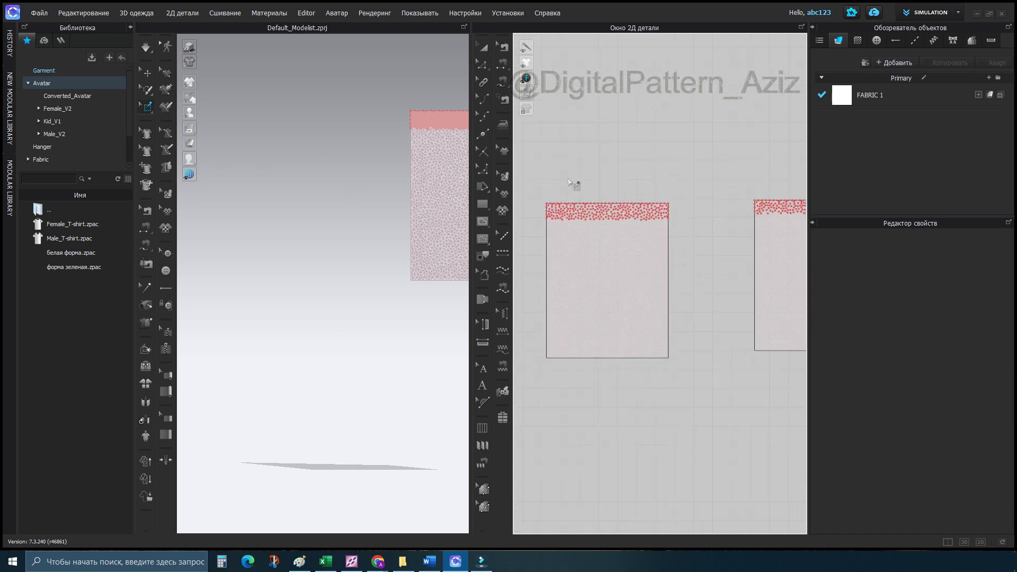
scroll(569, 181, up, 2)
scroll(326, 281, down, 1)
middle_drag(369, 286, 143, 322)
middle_drag(618, 324, 715, 311)
Widen the 2D pattern window by narrowing the 3D window.
click(485, 49)
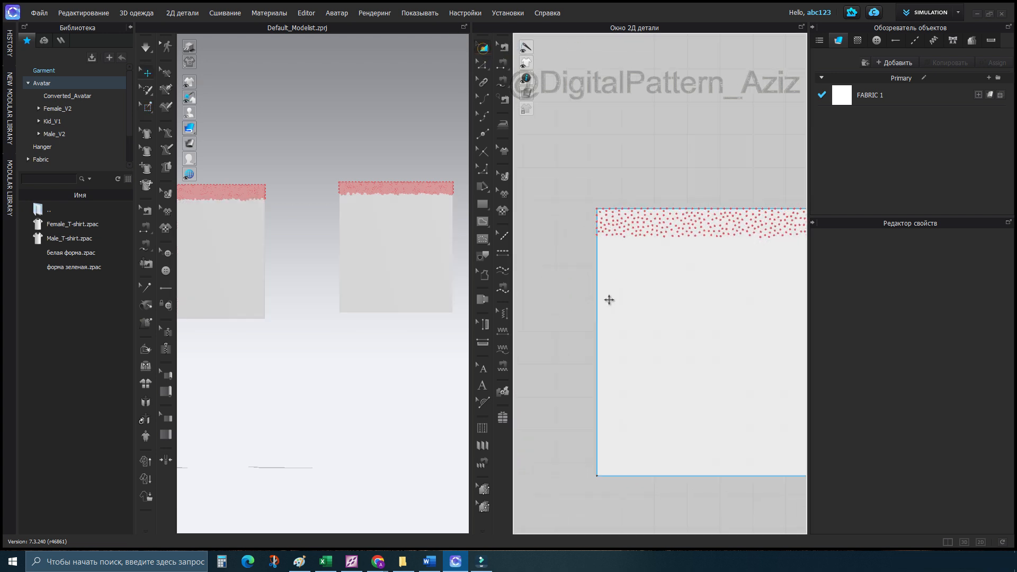
drag(470, 255, 436, 270)
scroll(574, 300, down, 2)
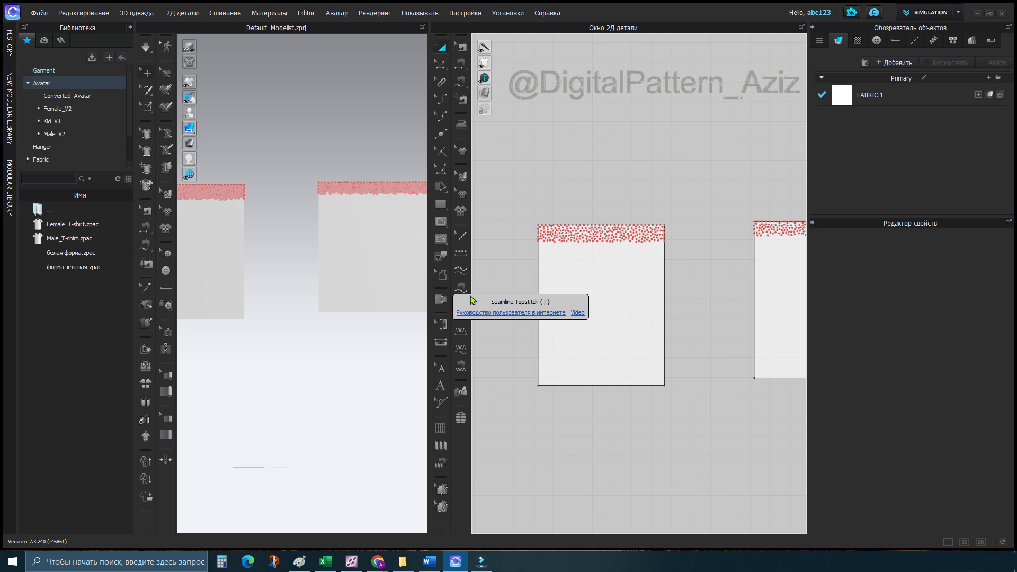
scroll(663, 349, down, 4)
middle_drag(659, 373, 596, 372)
scroll(640, 362, up, 5)
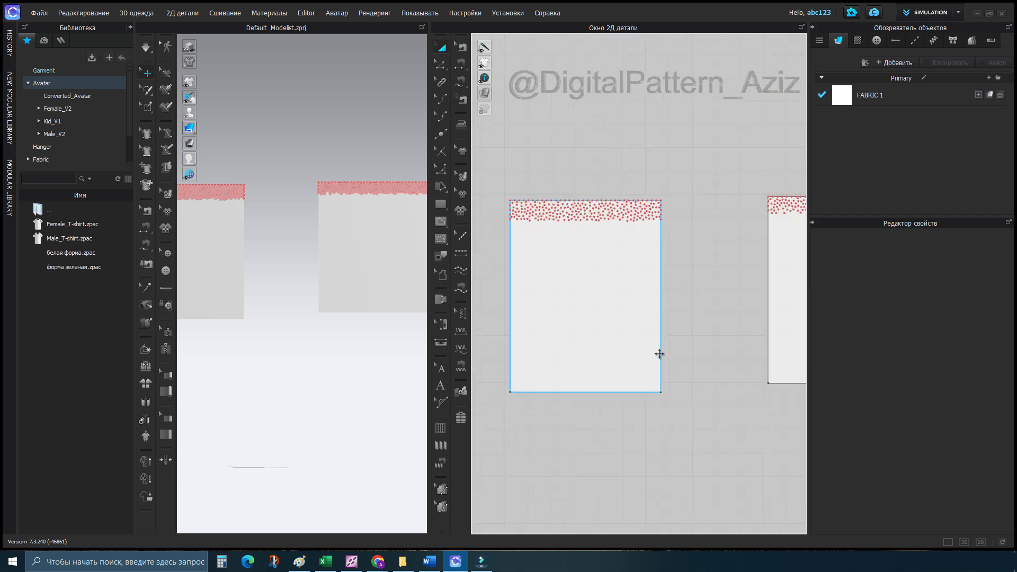
scroll(660, 352, up, 3)
scroll(625, 316, down, 2)
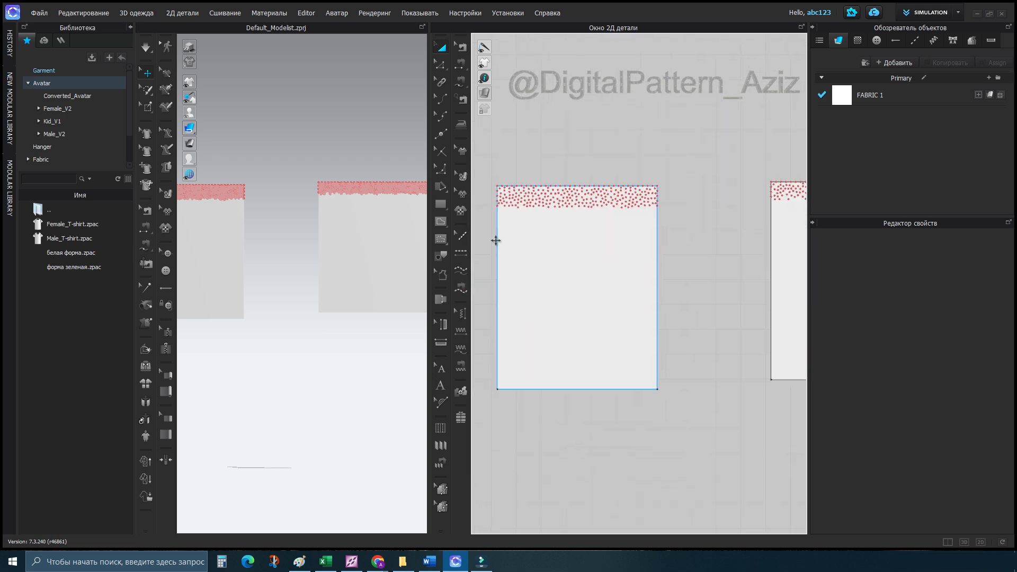
Add a free topstitch to the first piece from its top-right corner down the right side and partway along the bottom edge.
click(461, 236)
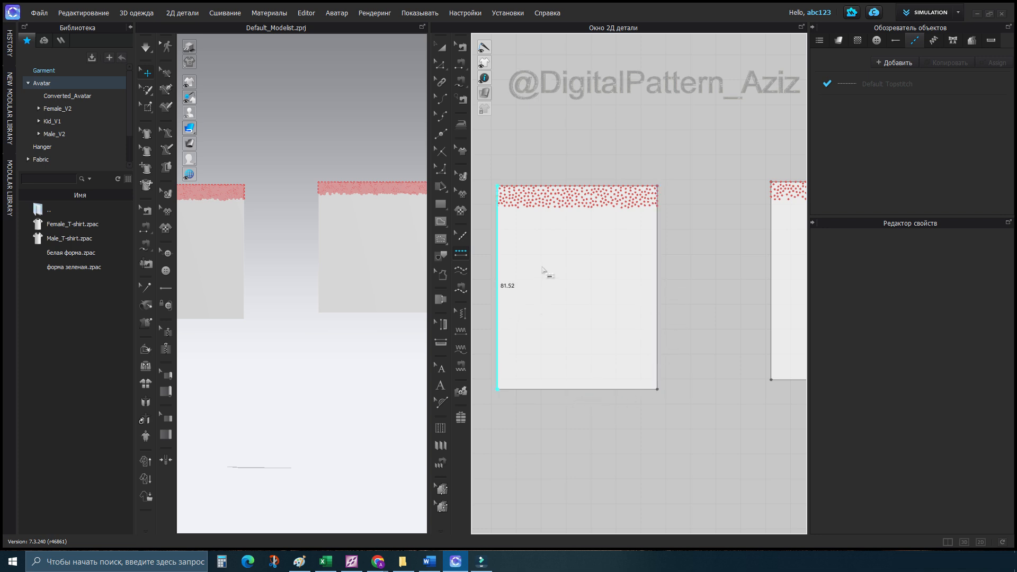
click(460, 271)
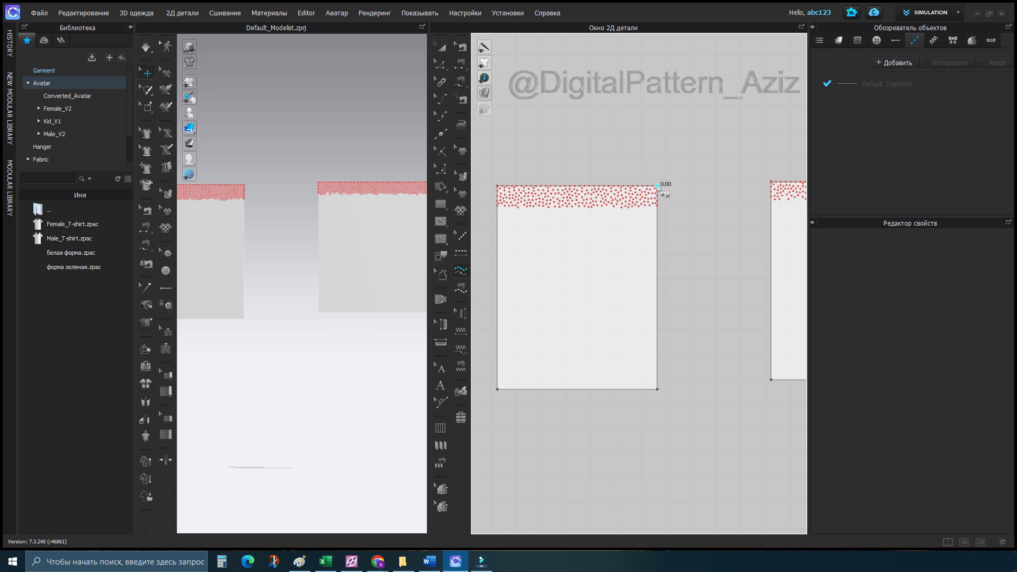
click(658, 186)
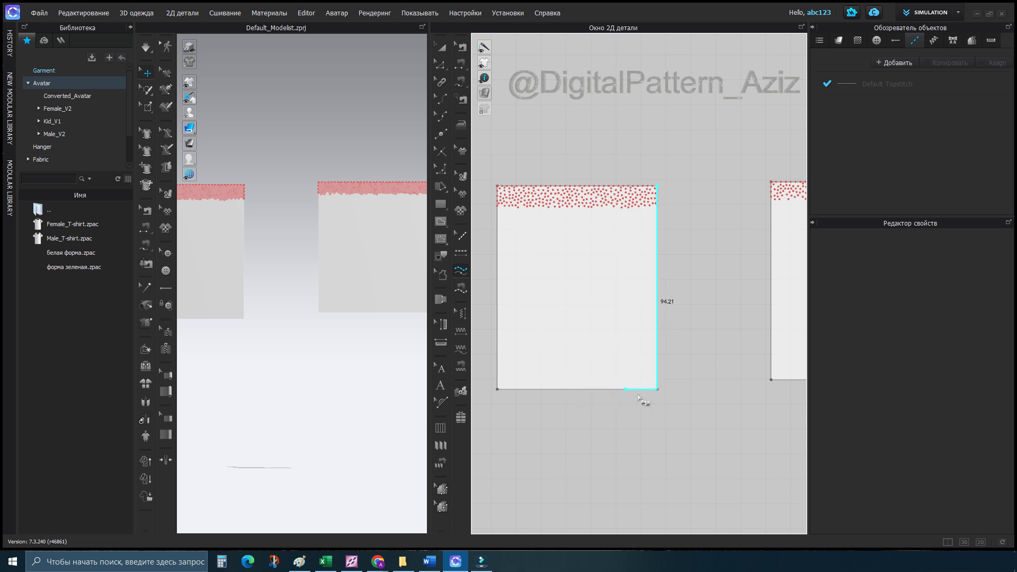
click(595, 390)
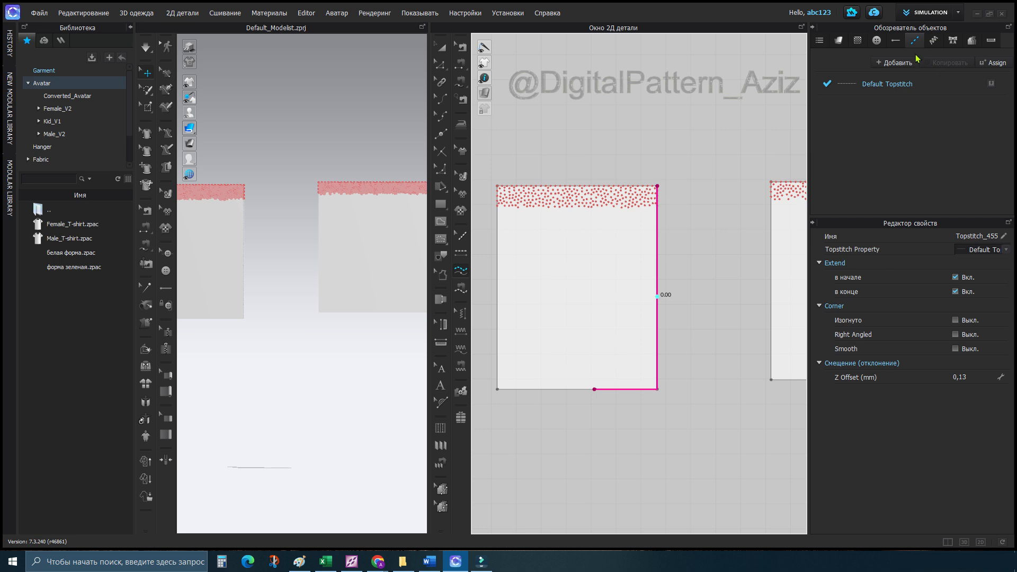
Open the Default Topstitch properties and examine the stitching along the piece's side edge in 3D.
click(866, 84)
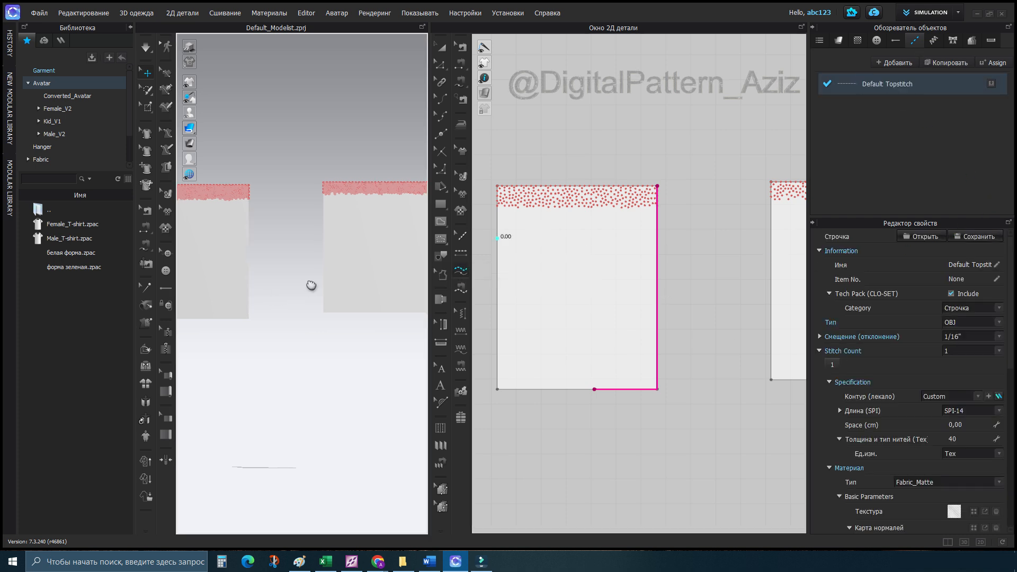
scroll(311, 286, up, 8)
middle_drag(344, 312, 372, 212)
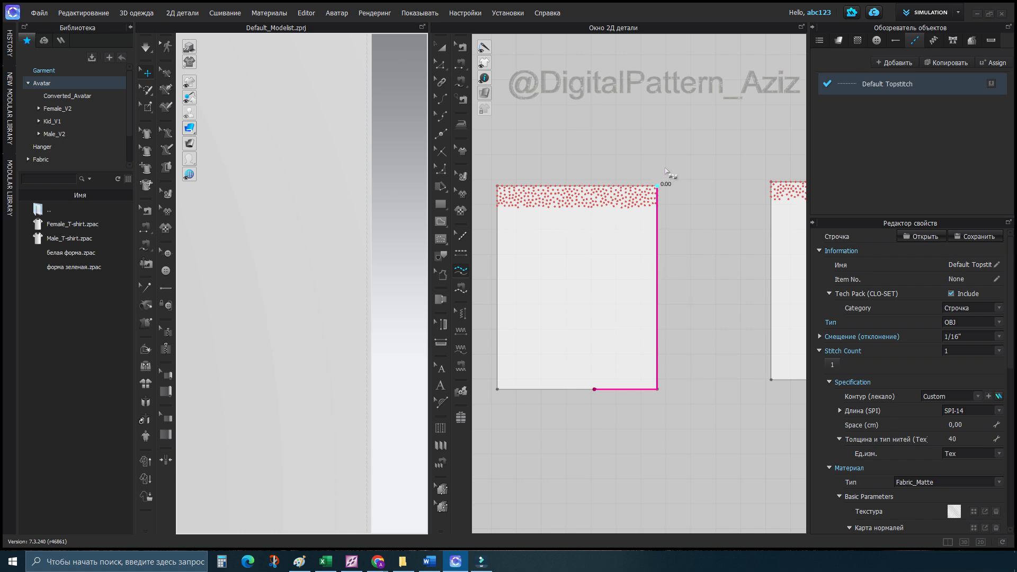
mouse_move(386, 436)
middle_down()
mouse_move(398, 412)
mouse_move(274, 322)
mouse_move(324, 291)
mouse_move(352, 289)
mouse_move(263, 281)
mouse_move(283, 301)
mouse_move(370, 157)
mouse_move(341, 125)
mouse_move(375, 280)
mouse_move(352, 234)
middle_up()
mouse_move(270, 308)
middle_down()
mouse_move(297, 329)
mouse_move(334, 327)
middle_up()
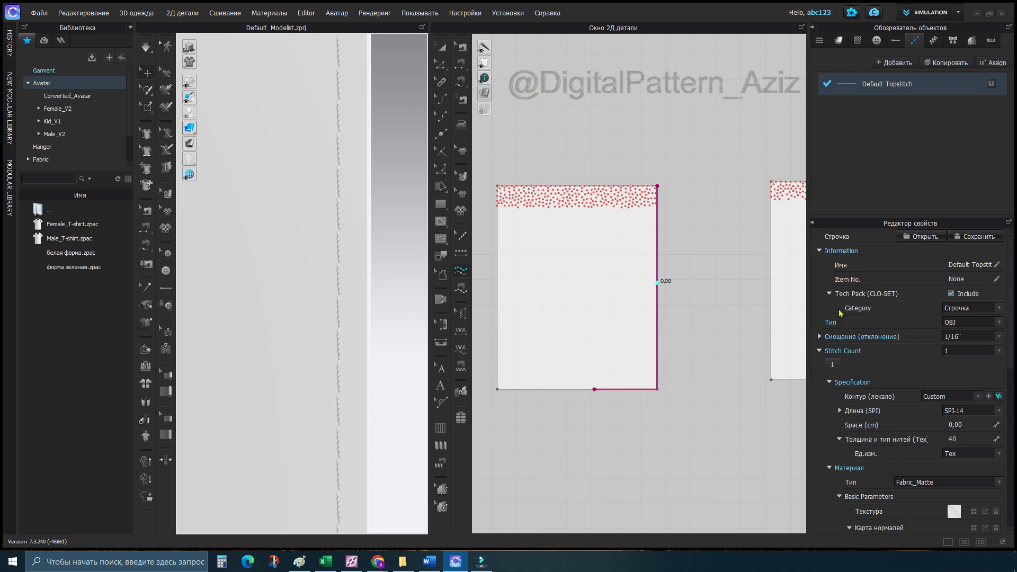
Try topstitch offsets of 1/32" and 1/8" and check the stitch distance from the edge in 3D.
click(1000, 337)
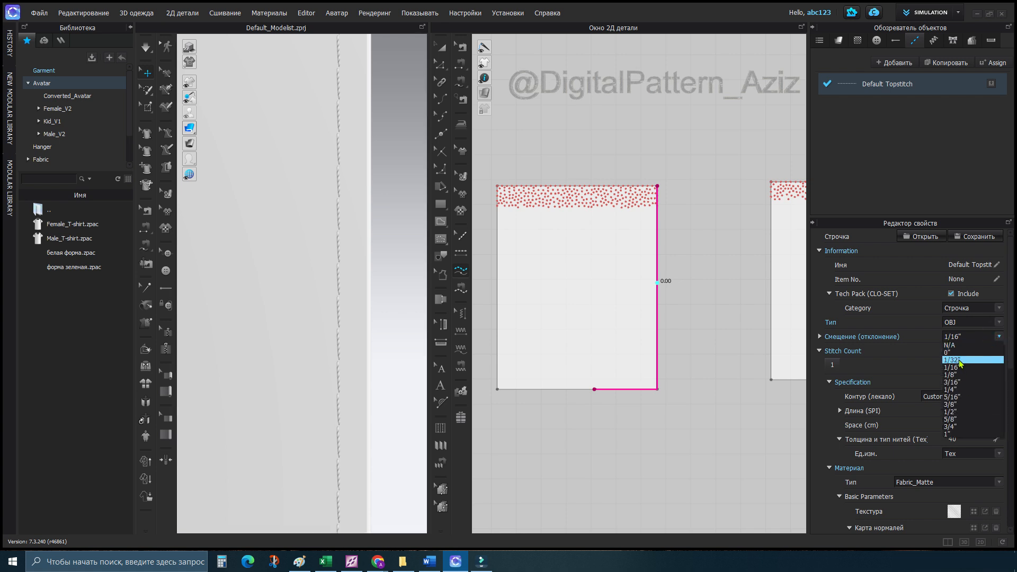
click(960, 360)
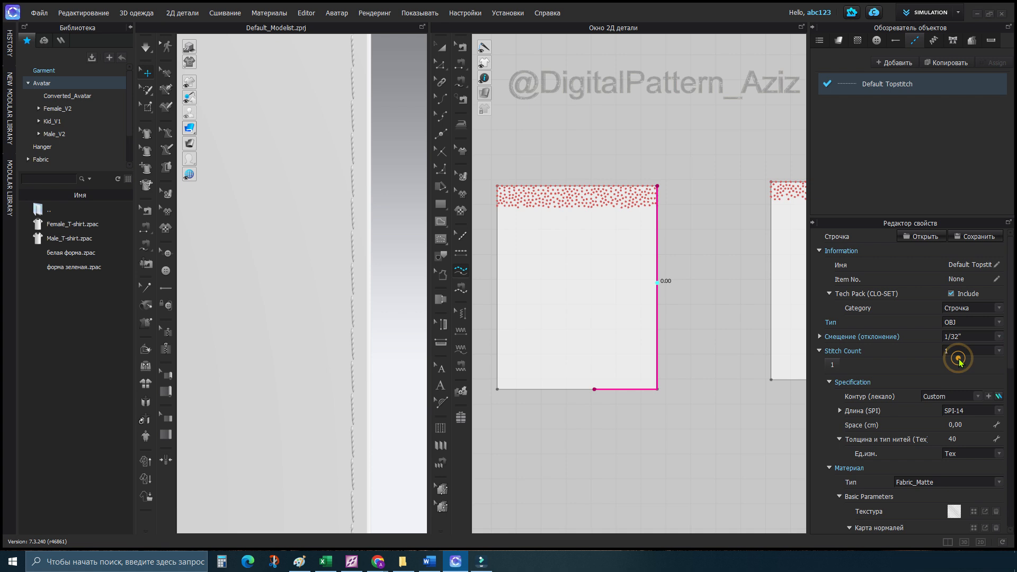
click(999, 338)
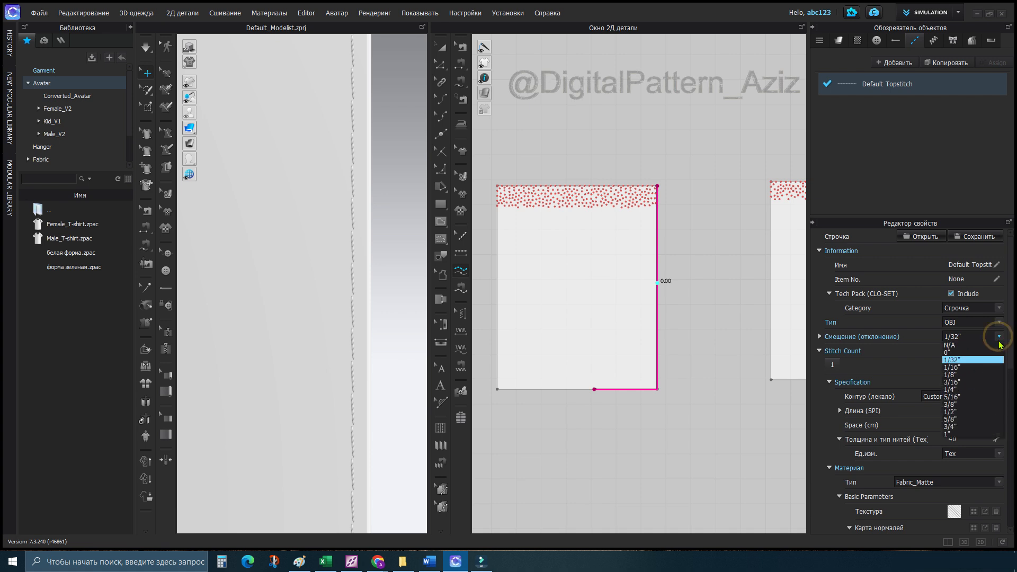
click(971, 374)
scroll(367, 377, down, 2)
middle_drag(367, 377, 367, 258)
scroll(324, 469, up, 4)
middle_drag(332, 459, 427, 373)
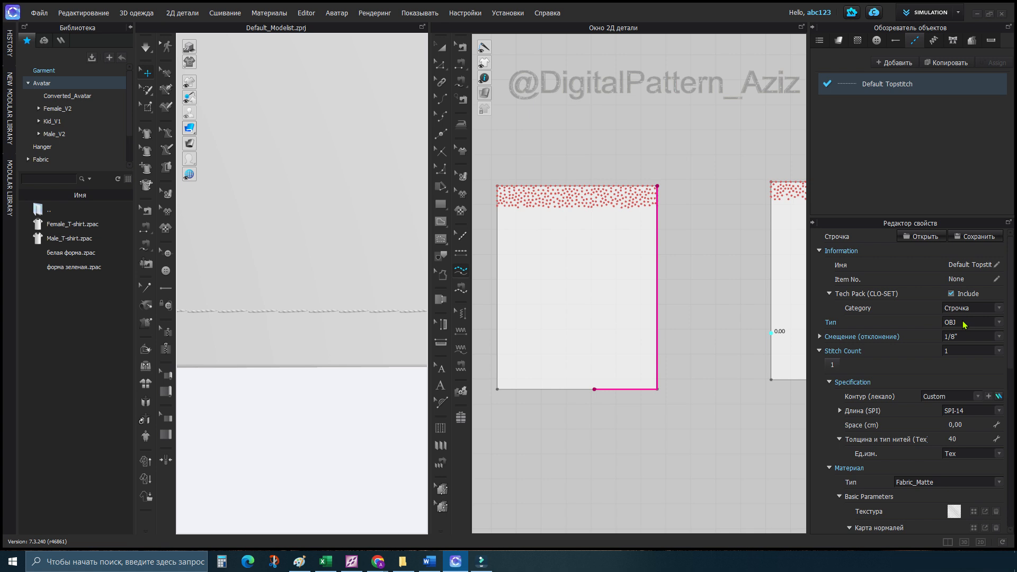
Set the Default Topstitch offset to 1/4" and check the stitched corner in 3D.
click(999, 336)
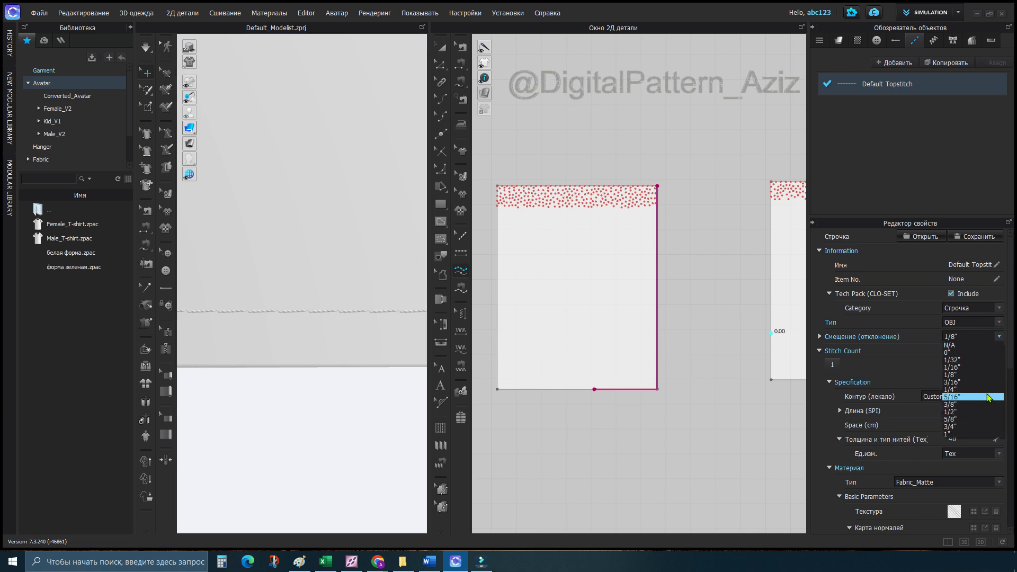
middle_drag(364, 366, 321, 365)
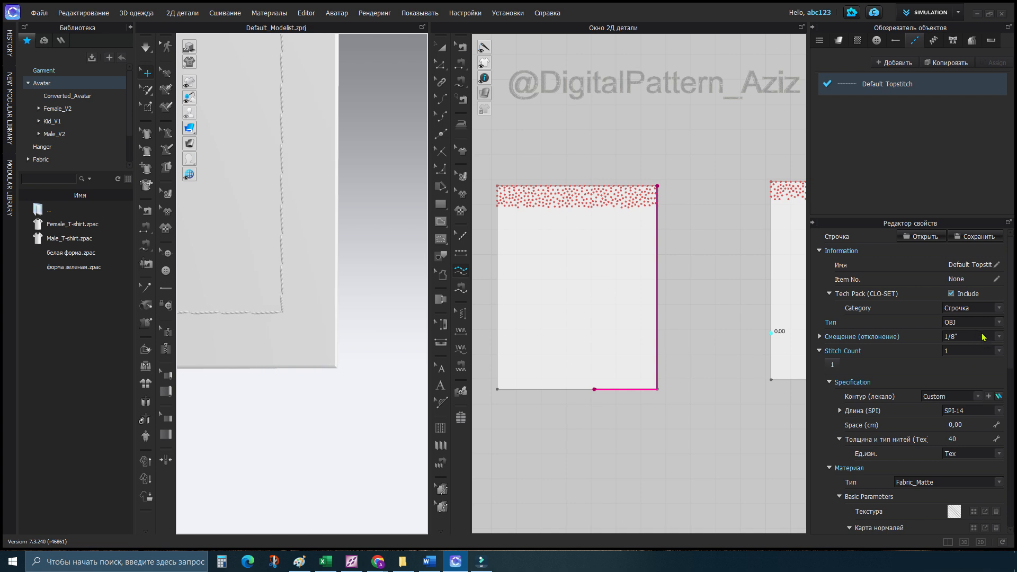
click(984, 337)
click(973, 388)
scroll(261, 371, down, 4)
mouse_move(262, 371)
middle_down()
mouse_move(312, 389)
mouse_move(292, 399)
middle_up()
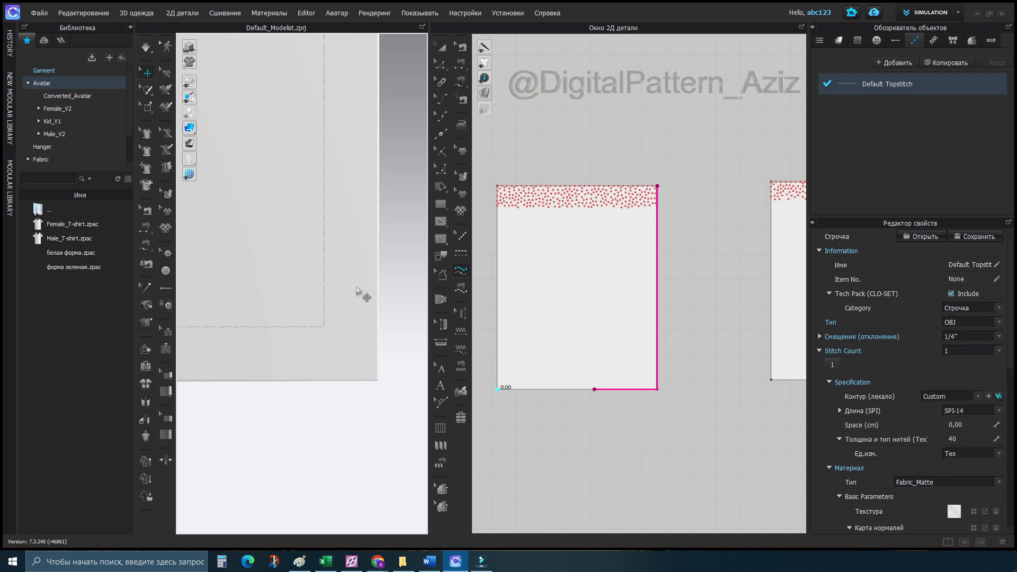
Review the offset and Tech Pack category options of the topstitch, keeping the category as Строчка.
click(989, 338)
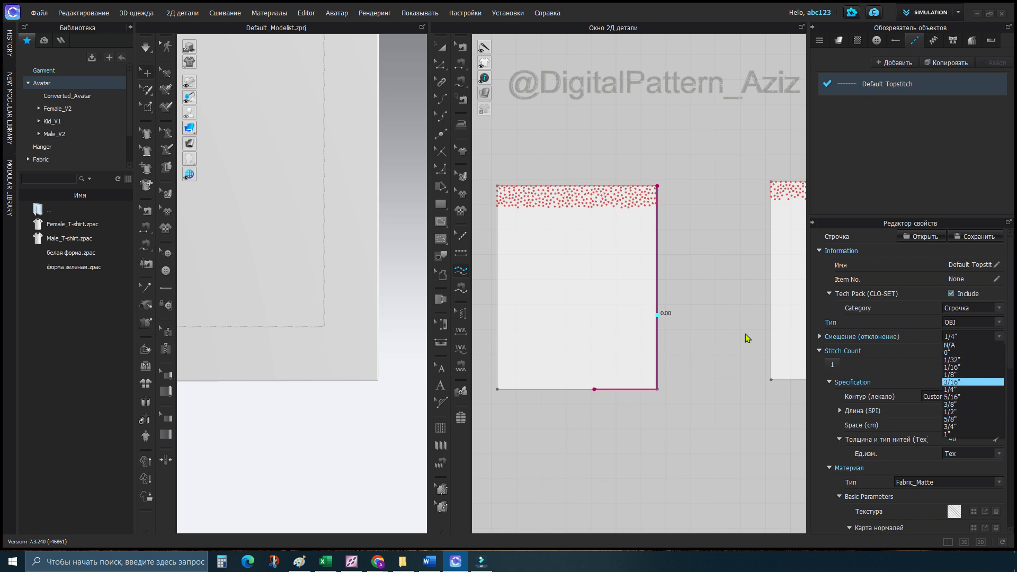
click(928, 292)
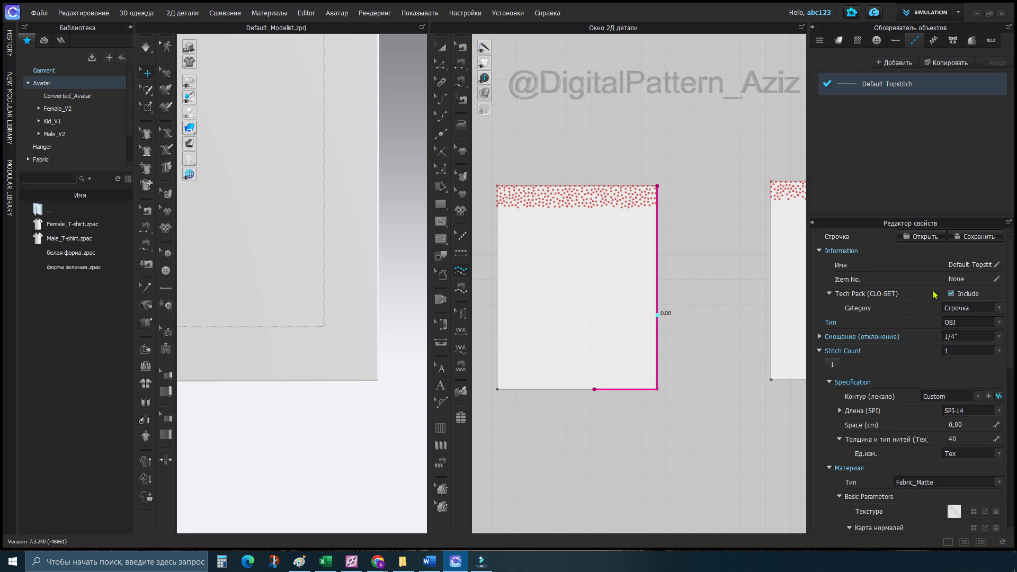
click(999, 309)
click(1002, 307)
click(992, 305)
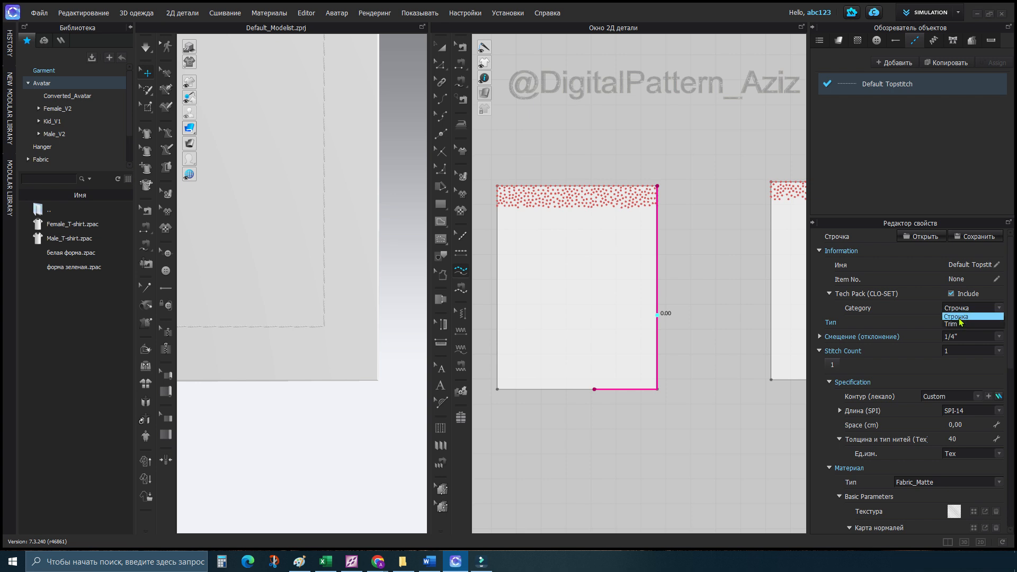
click(958, 316)
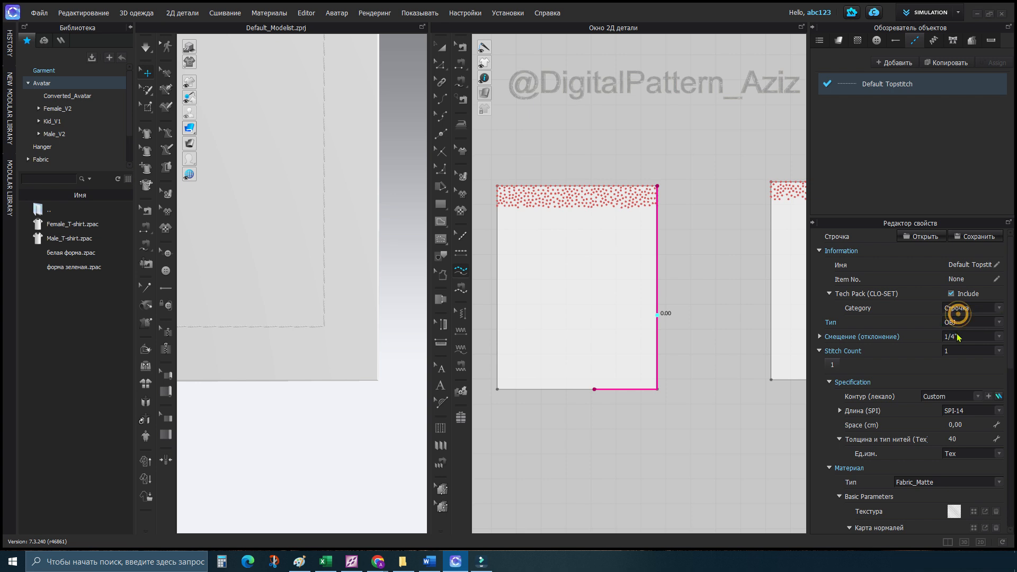
Keep the topstitch type as OBJ and examine the stitches at the piece's corner in 3D.
click(999, 323)
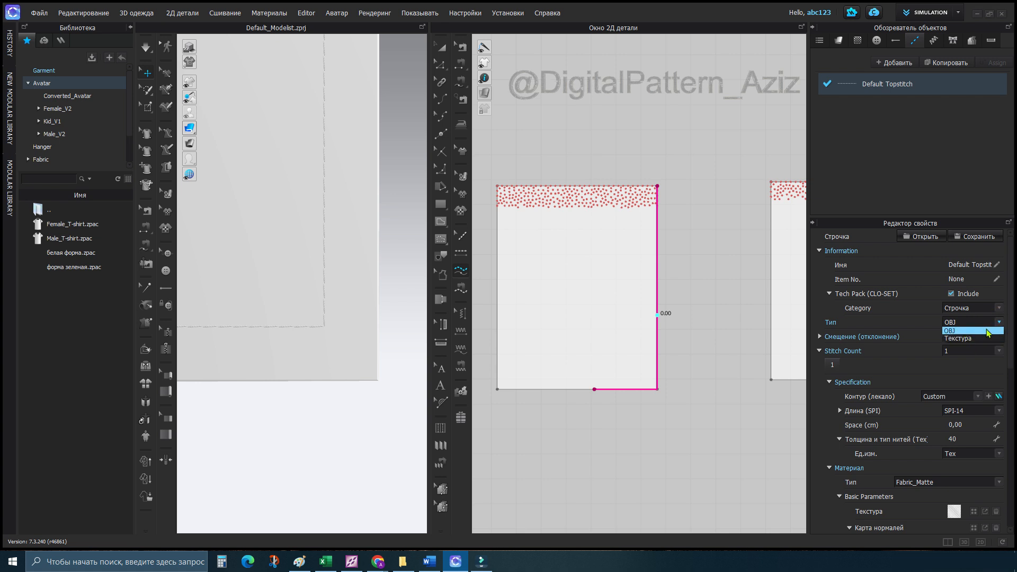
click(986, 333)
scroll(316, 302, up, 3)
middle_drag(316, 302, 326, 343)
scroll(324, 333, down, 3)
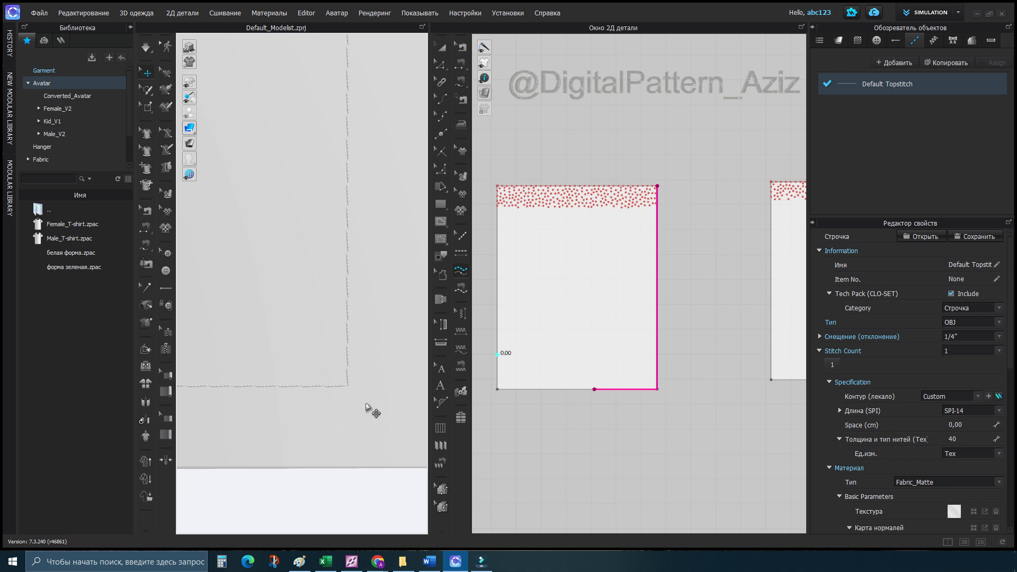
scroll(350, 383, up, 3)
middle_drag(367, 299, 366, 321)
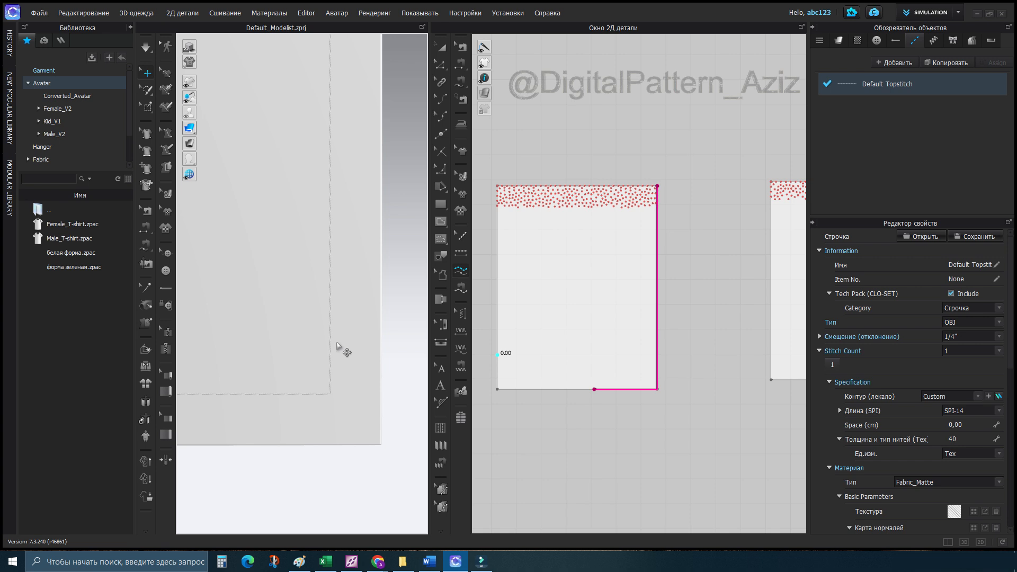
Set the Default Topstitch type to Текстура and review the stitches in 3D and their material settings.
click(998, 323)
click(959, 337)
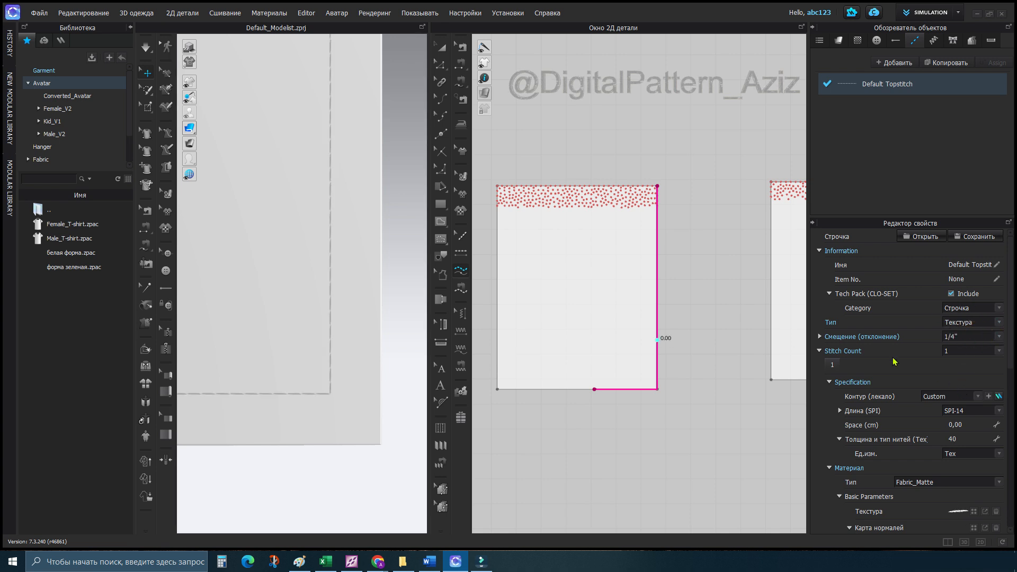
scroll(344, 386, up, 2)
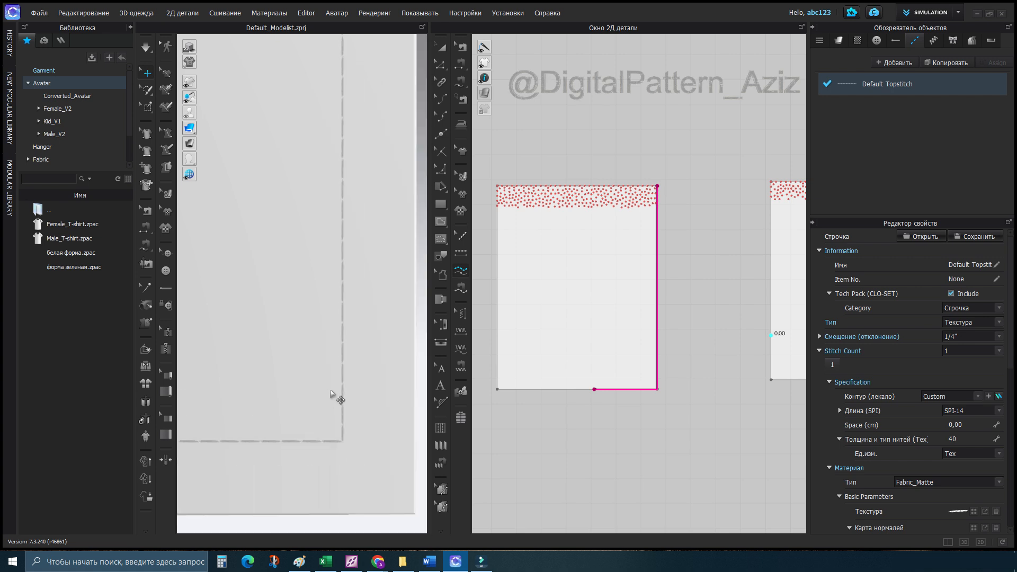
scroll(960, 494, down, 3)
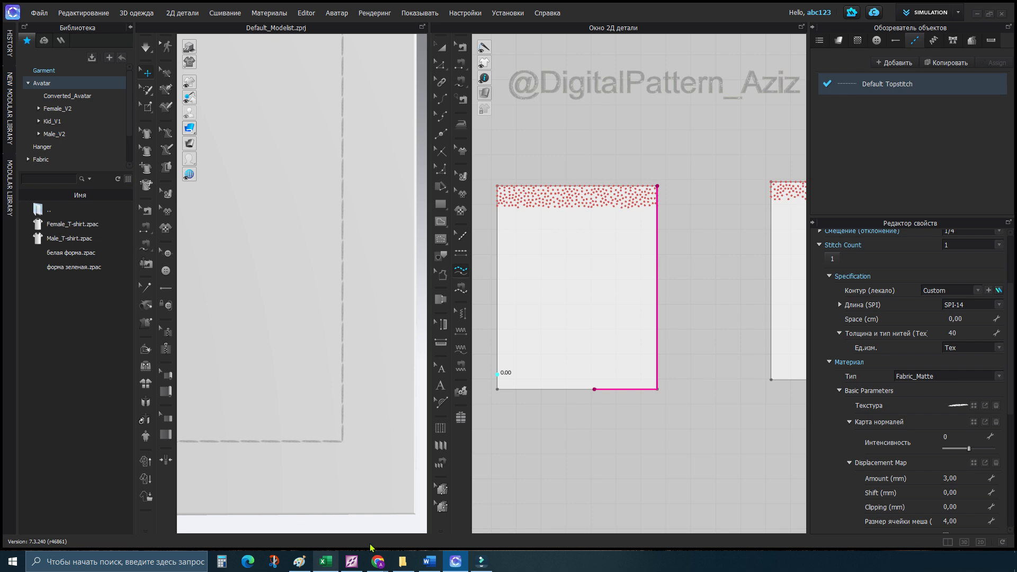
Switch to Chrome, capture a screen snip of the square Uzbek ornament on the Pinterest page, and switch to Paint.
mouse_move(376, 565)
click(397, 532)
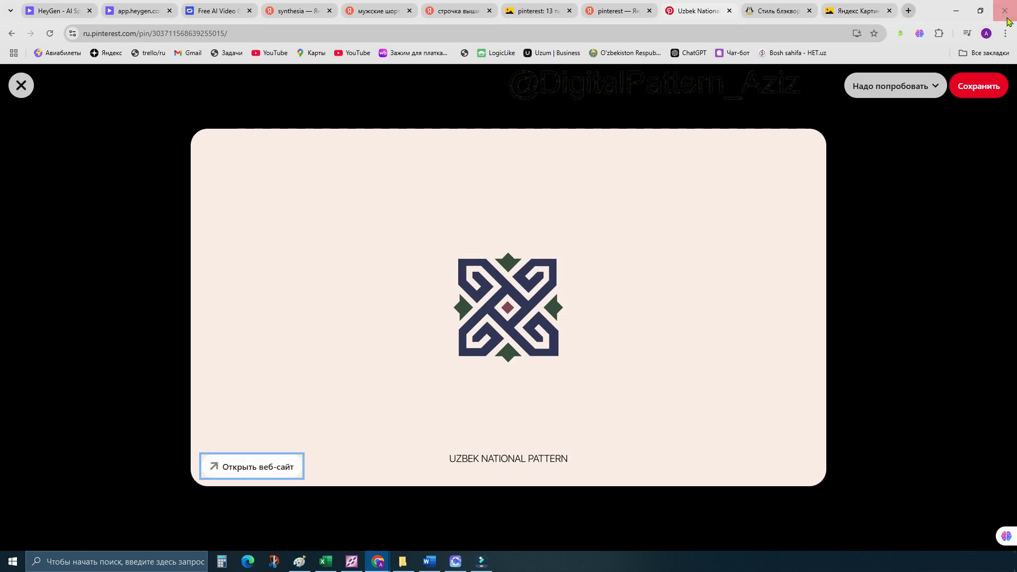
click(970, 10)
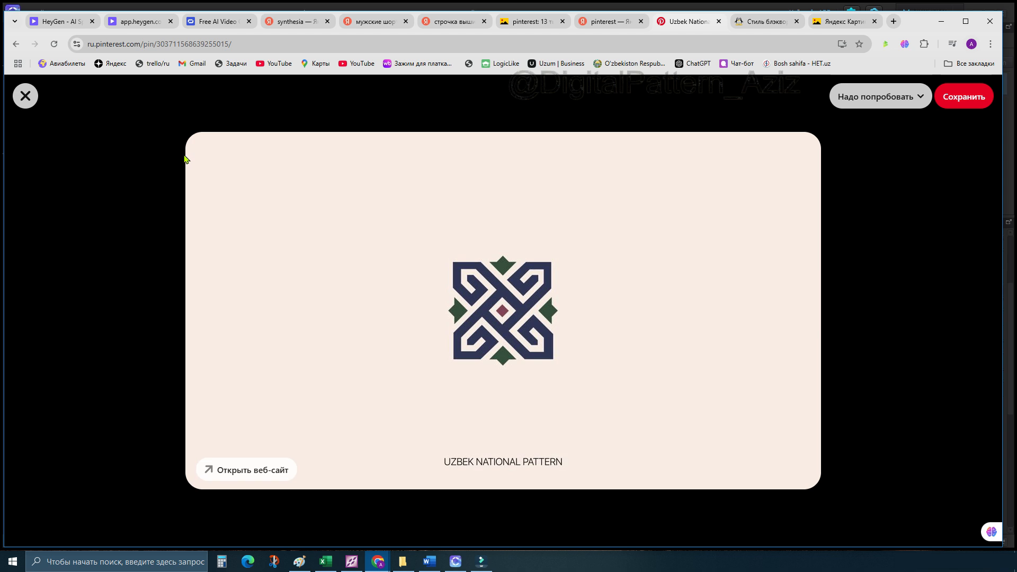
right_click(184, 159)
key(shift+super+s)
click(687, 222)
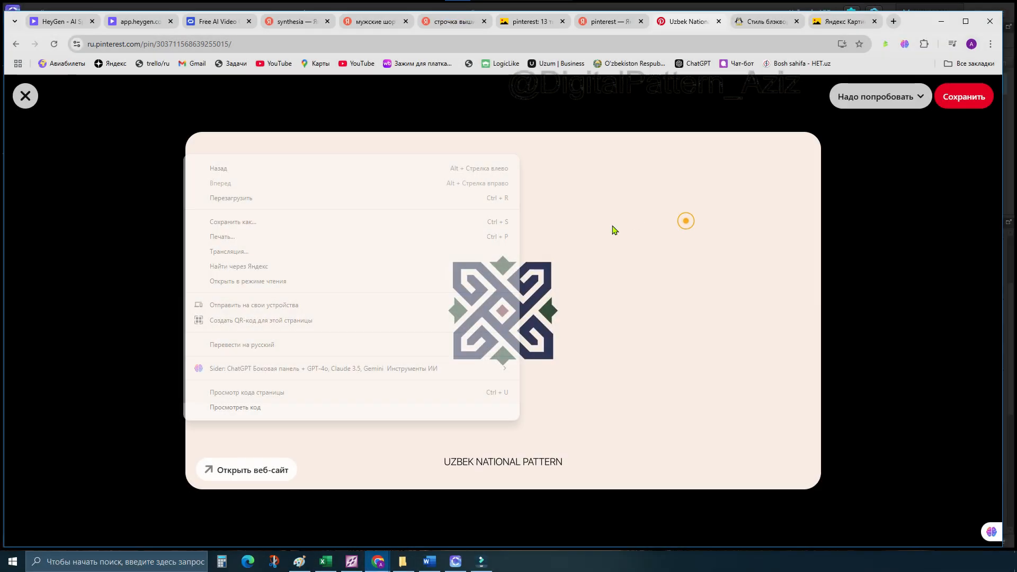
key(shift+super+s)
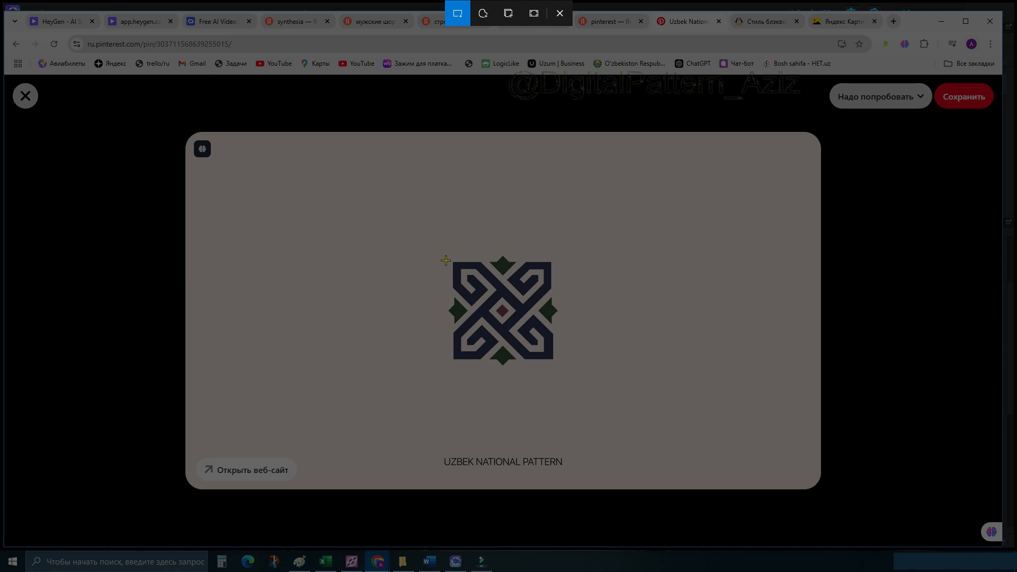
drag(447, 259, 557, 364)
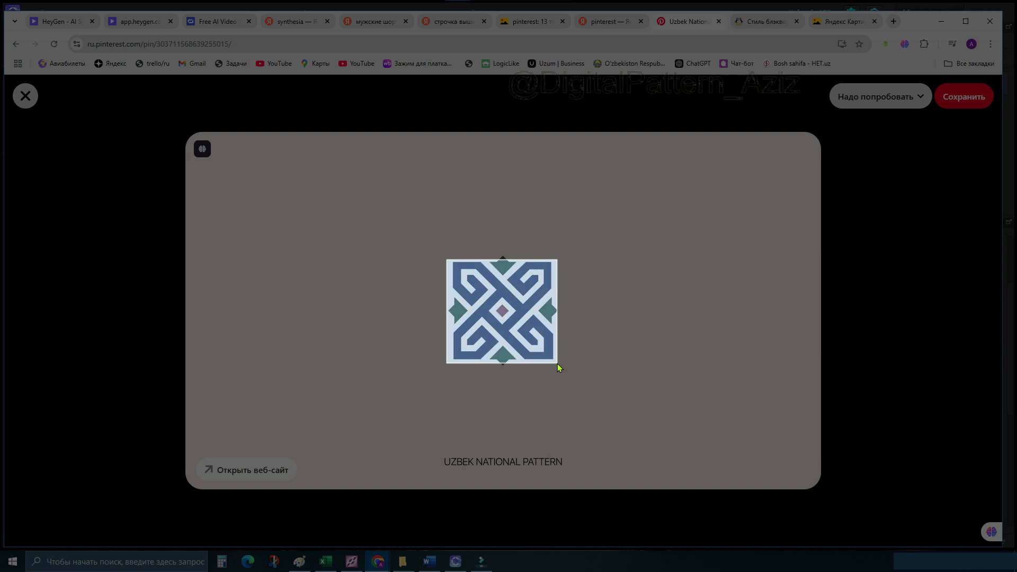
click(942, 21)
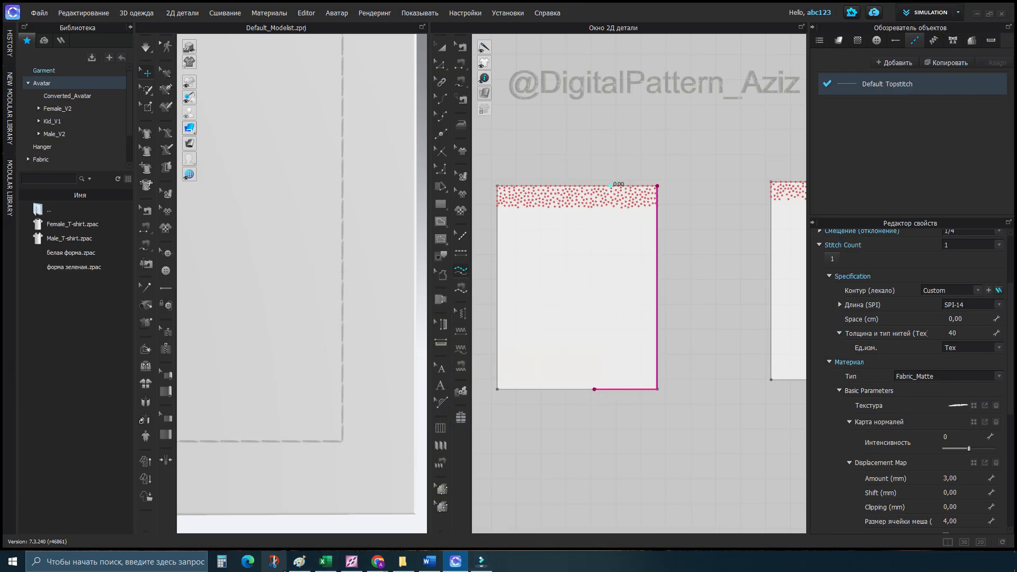
click(299, 562)
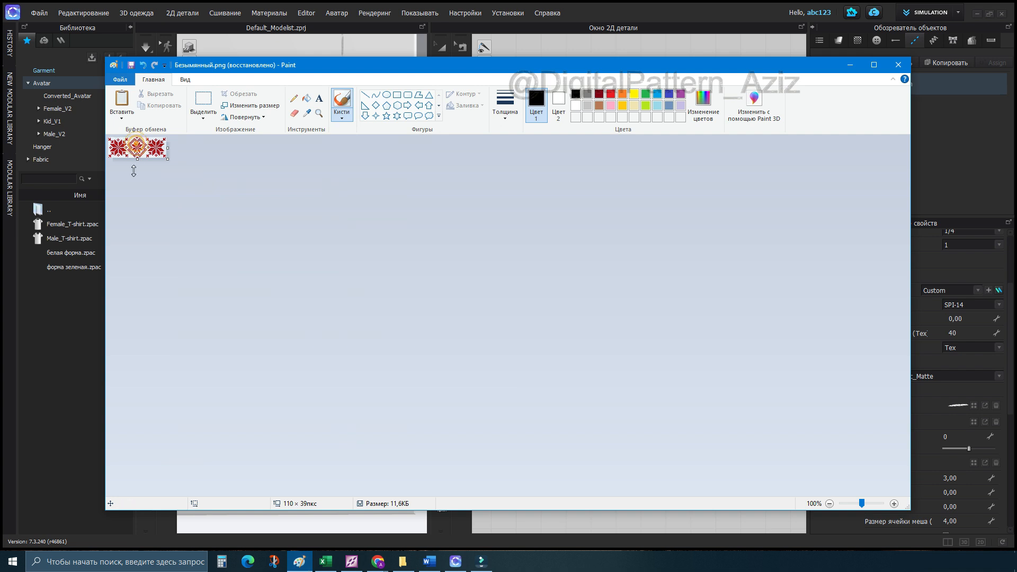
key(ctrl+v)
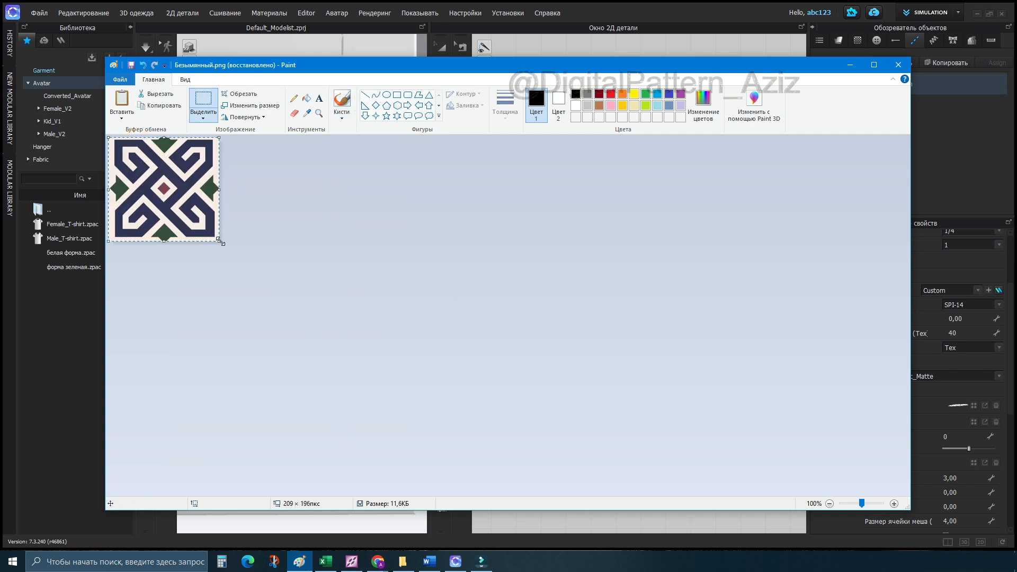
click(218, 238)
drag(110, 138, 146, 159)
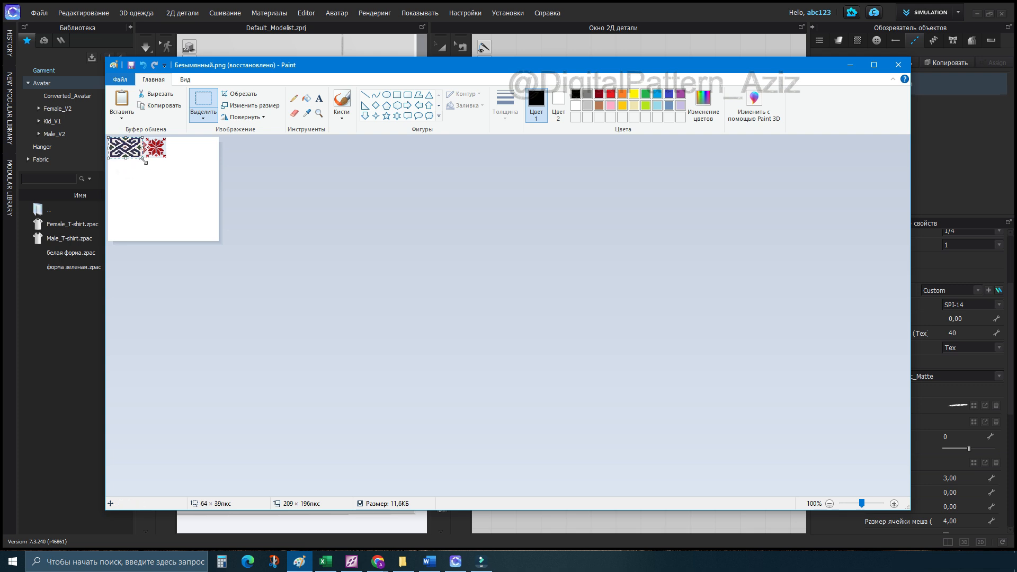
drag(139, 156, 133, 157)
click(145, 175)
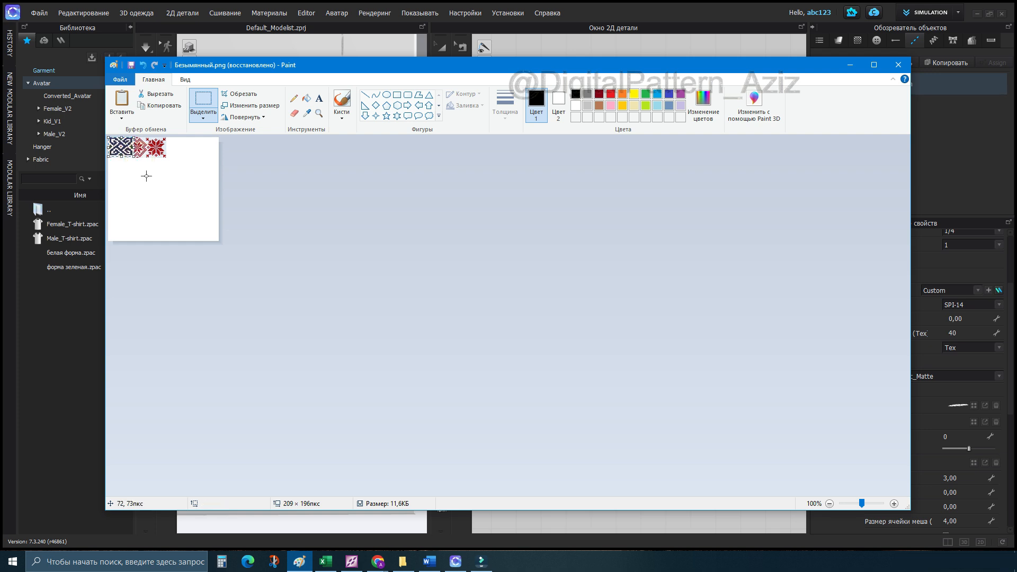
drag(120, 145, 147, 175)
key(ctrl+z)
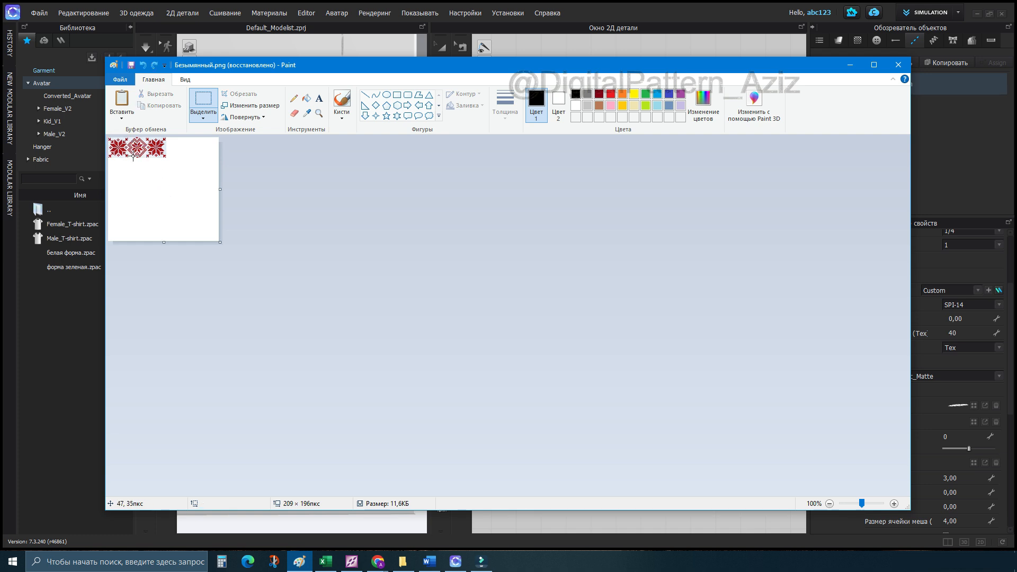
click(150, 146)
click(123, 119)
Create a new image discarding the old one, paste the captured ornament, shrink it to 49 × 54 px, and crop the canvas to it.
click(120, 80)
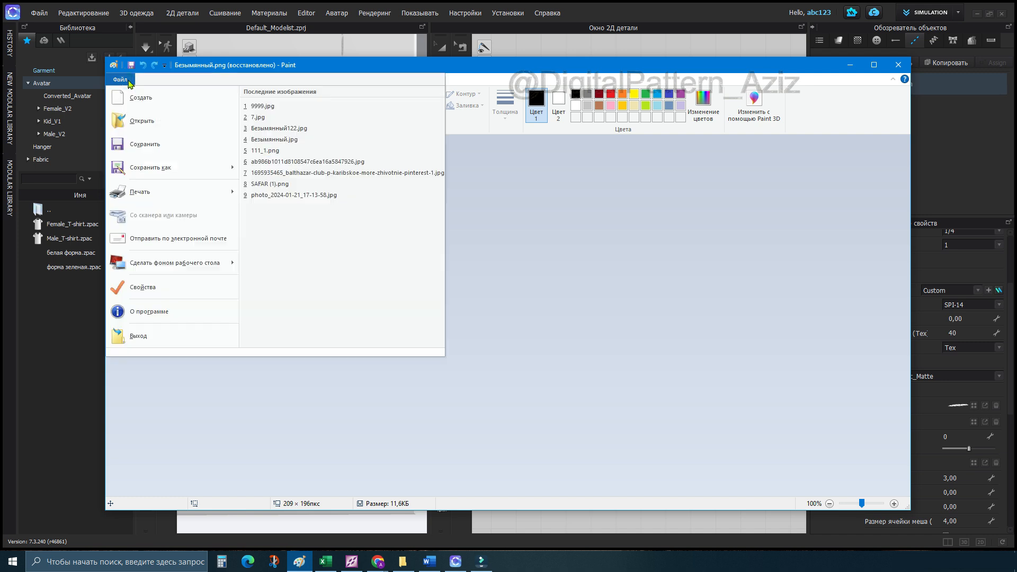
click(139, 100)
click(517, 299)
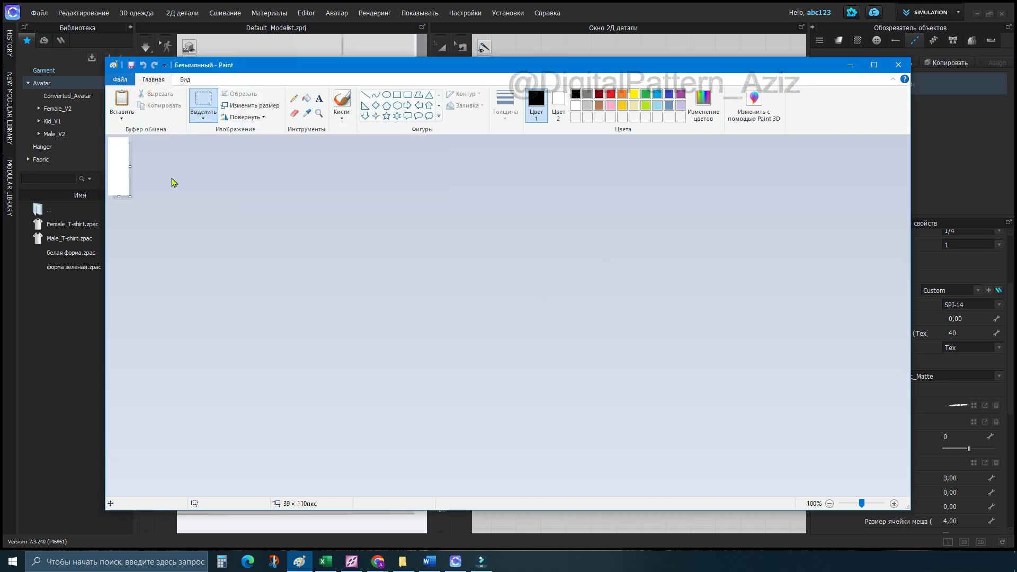
key(ctrl+v)
drag(217, 242, 144, 174)
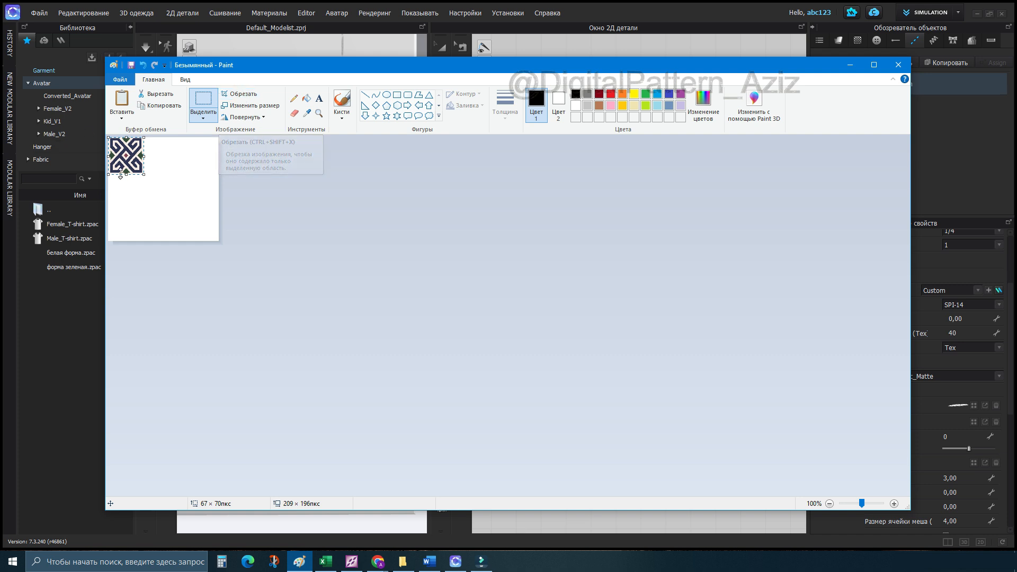
drag(144, 175, 135, 168)
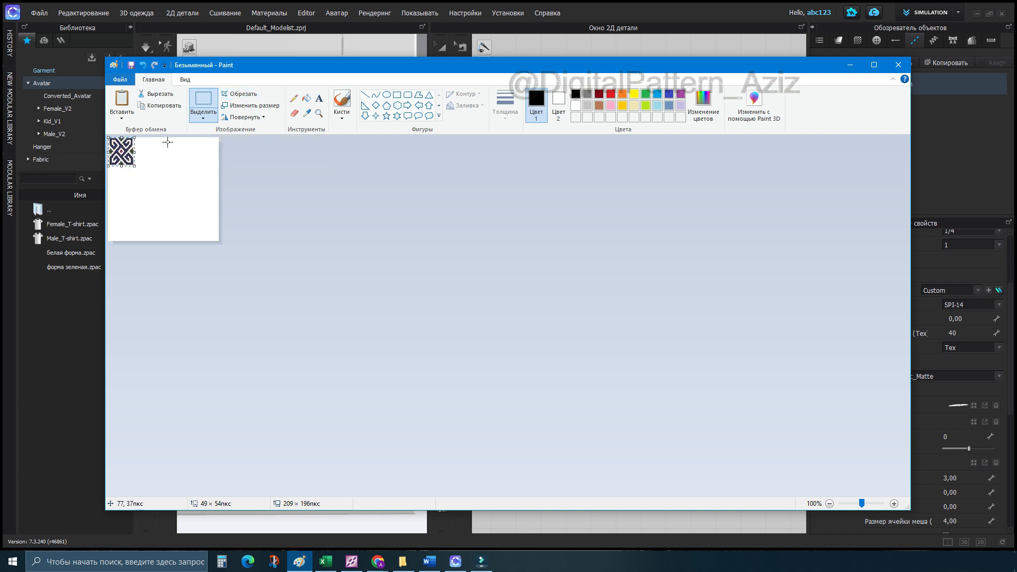
click(243, 94)
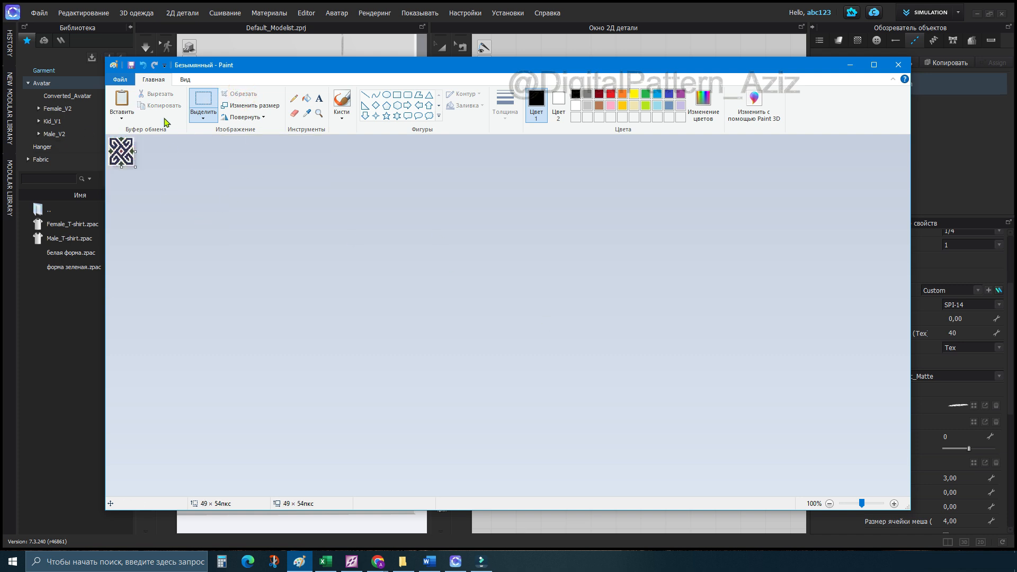
Save the ornament as Безымянный.png in the Graphic folder of Hardware_and_Trims, replacing the existing file, and return to CLO 3D.
click(127, 79)
mouse_move(211, 166)
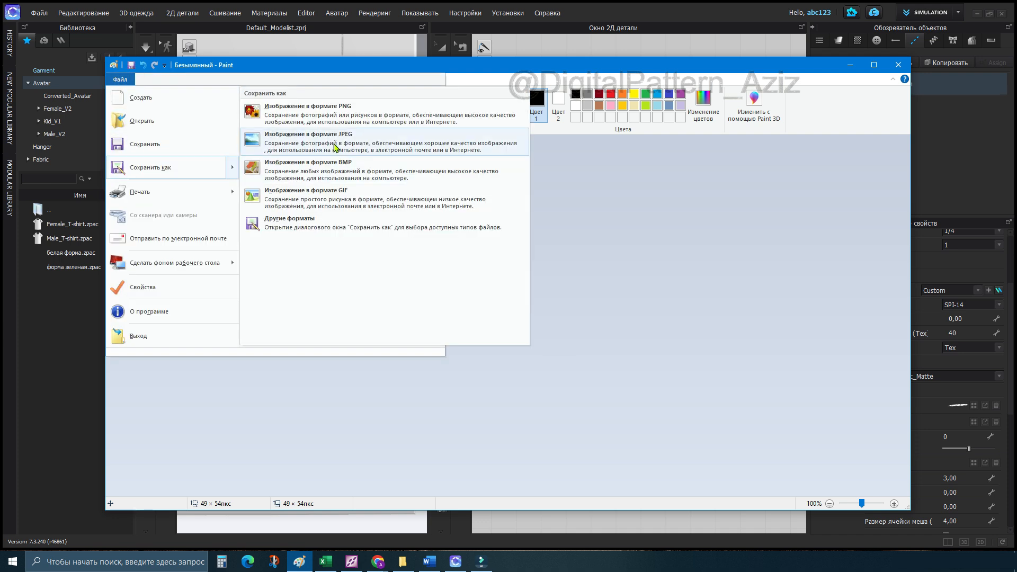
click(372, 118)
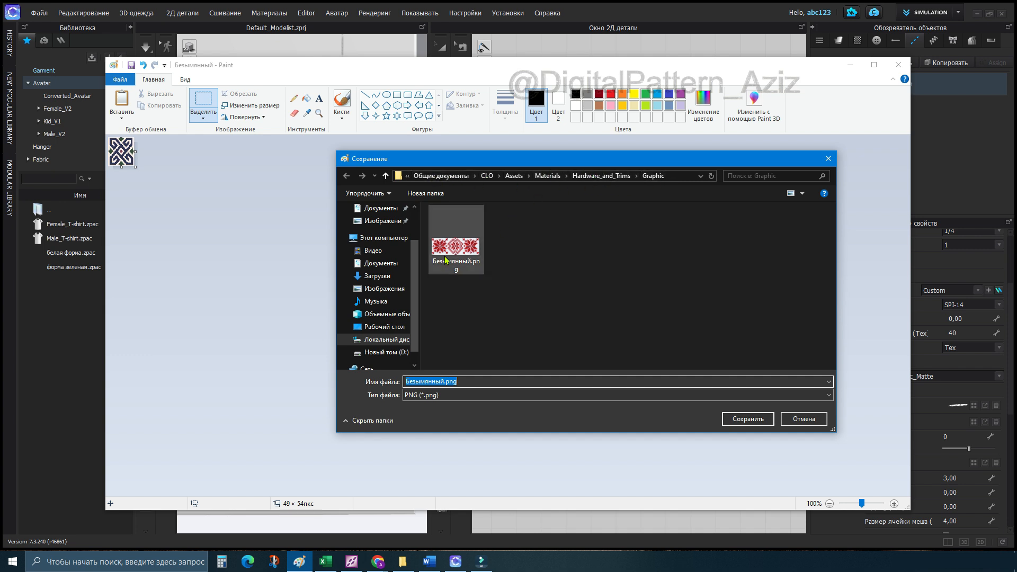
click(758, 420)
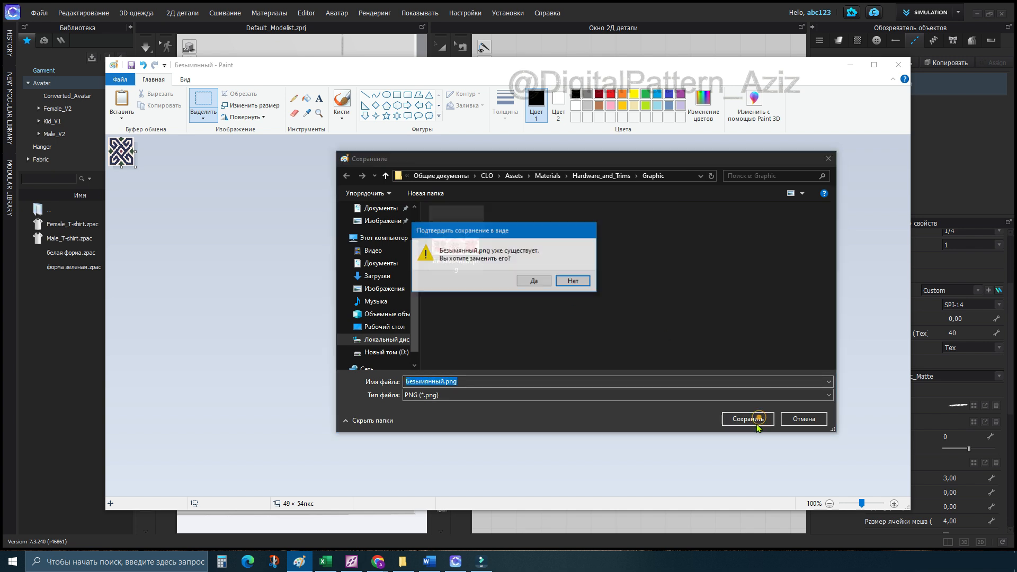
click(535, 281)
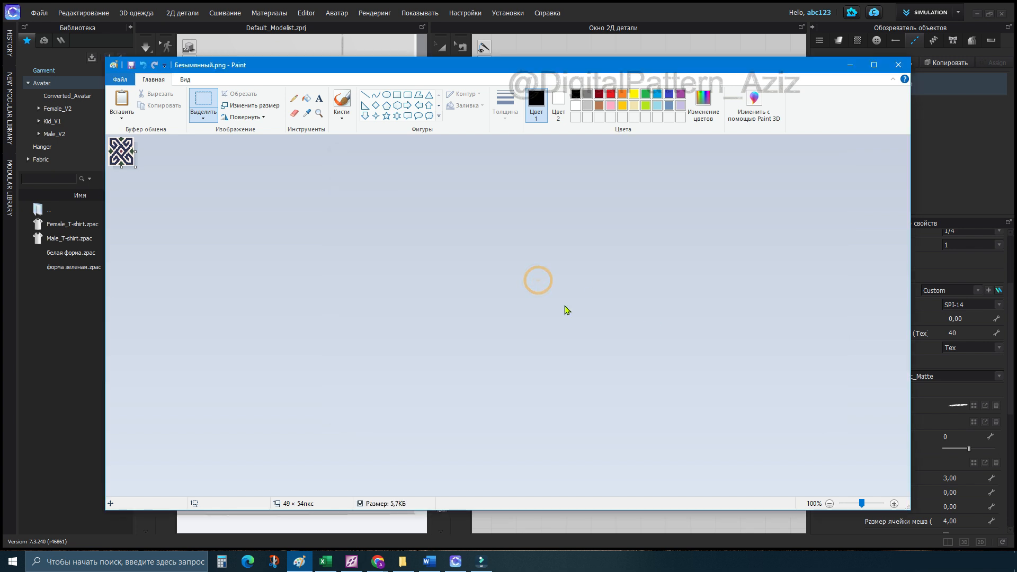
click(852, 66)
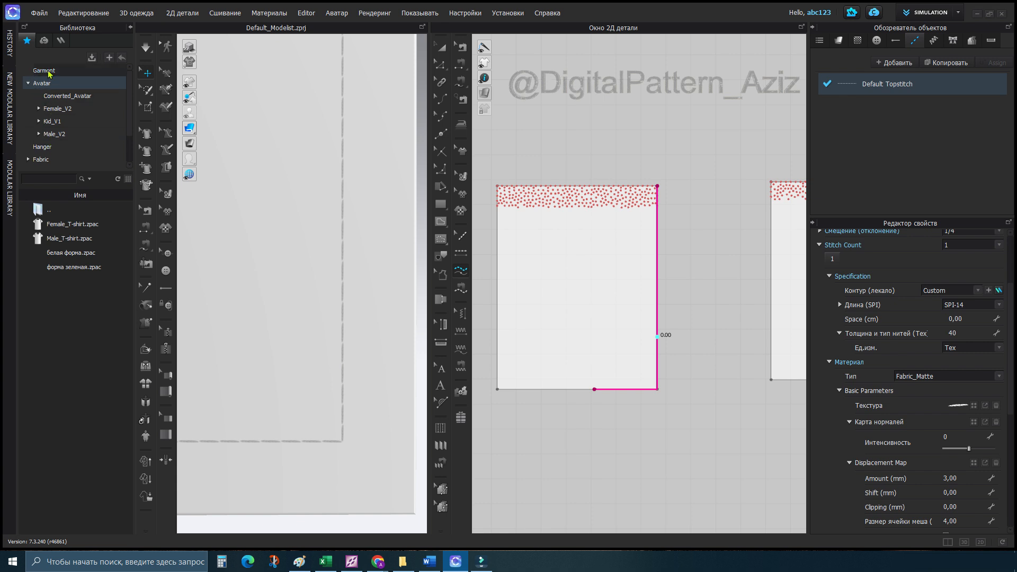
Open the Graphic folder under Hardware and Trims in the library and apply Безымянный.png as the Default Topstitch texture.
click(26, 83)
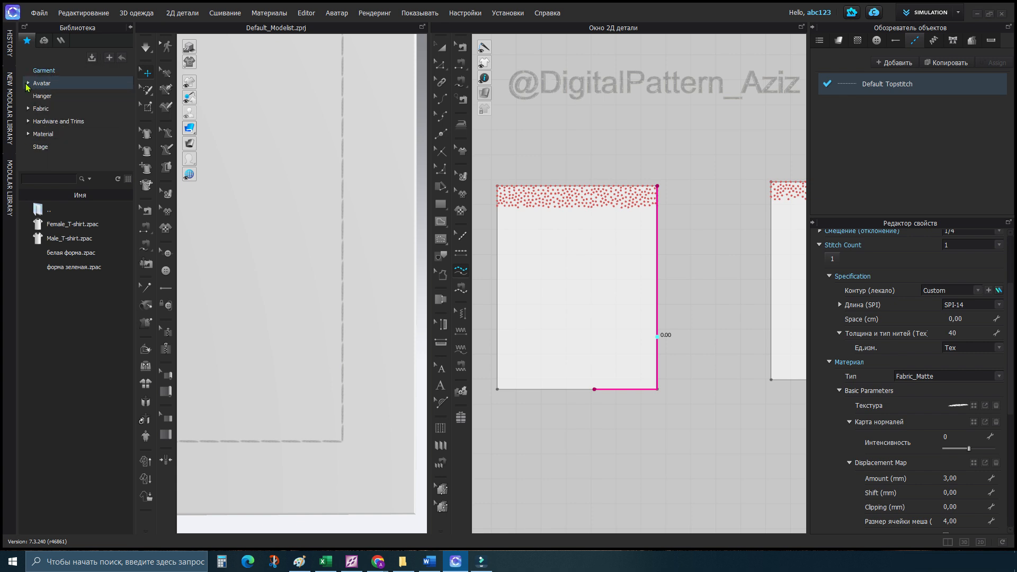
click(39, 122)
double_click(55, 252)
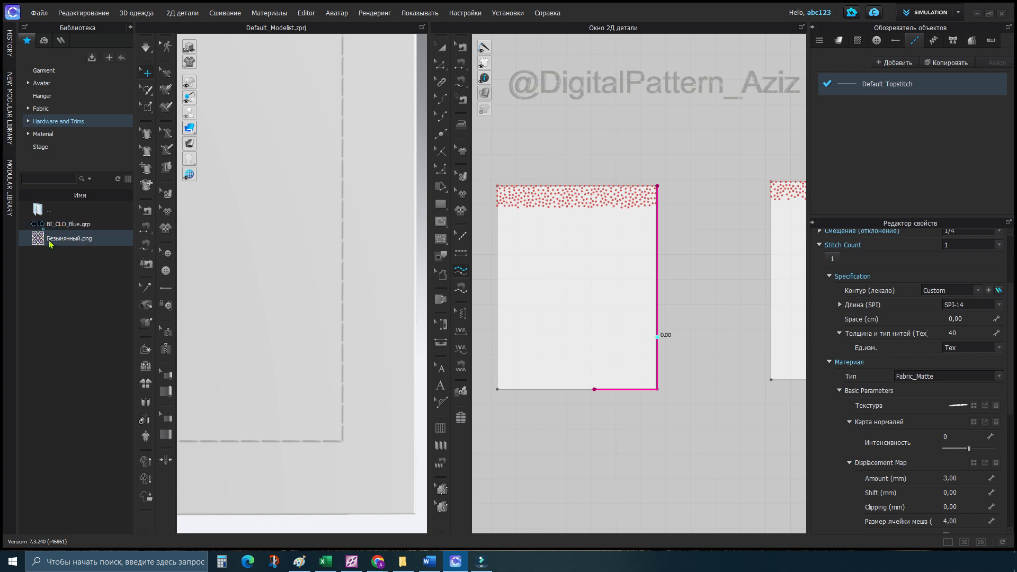
mouse_move(50, 243)
drag(38, 243, 965, 408)
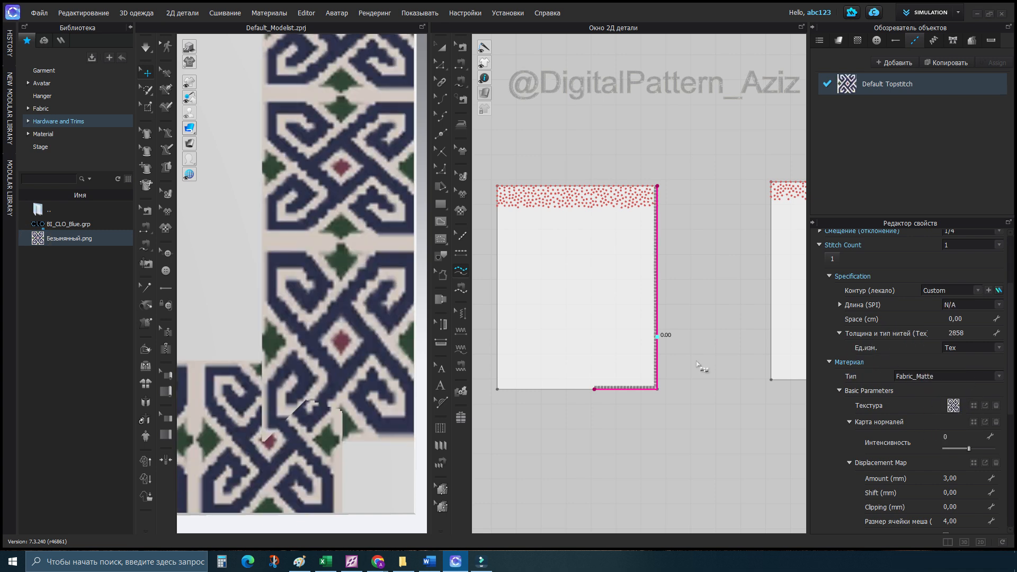
Examine the ornament topstitch along the piece's side and bottom edges in 3D, both overall and close up.
scroll(371, 419, down, 6)
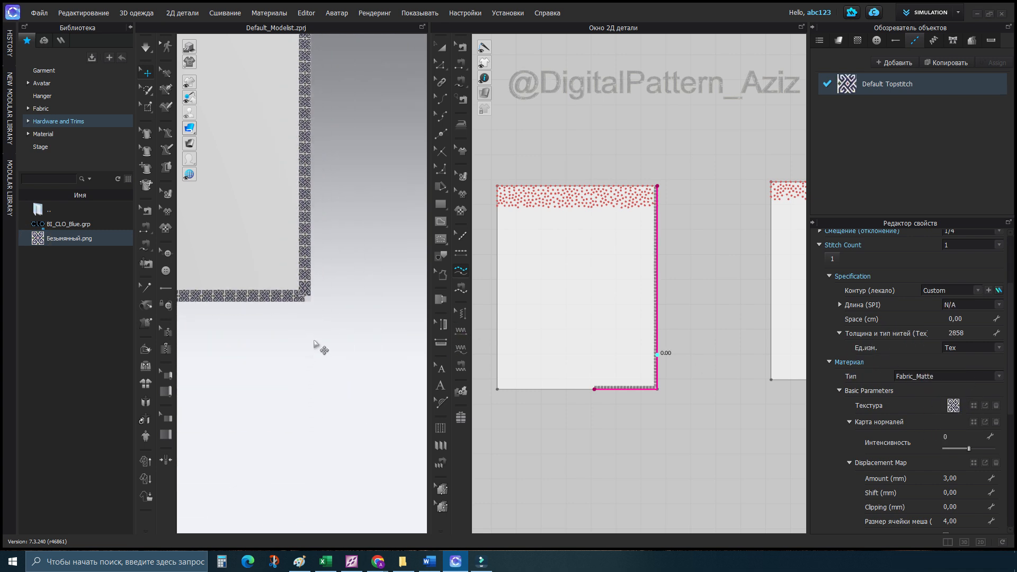
middle_drag(310, 292, 330, 478)
scroll(333, 423, down, 8)
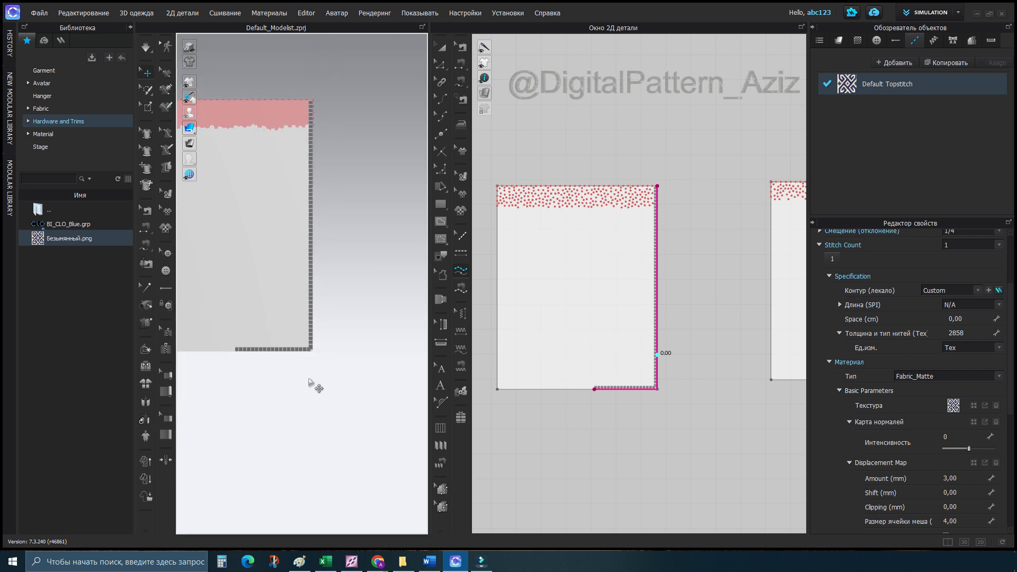
scroll(311, 383, up, 7)
middle_drag(316, 398, 287, 298)
scroll(297, 371, up, 4)
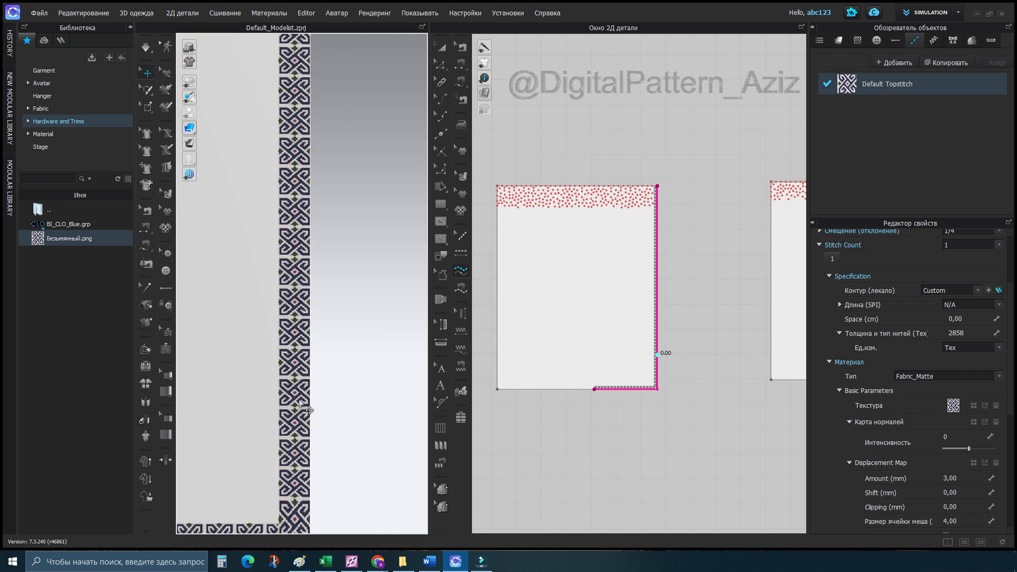
scroll(314, 299, down, 3)
scroll(320, 310, up, 4)
scroll(266, 350, up, 4)
scroll(271, 356, down, 2)
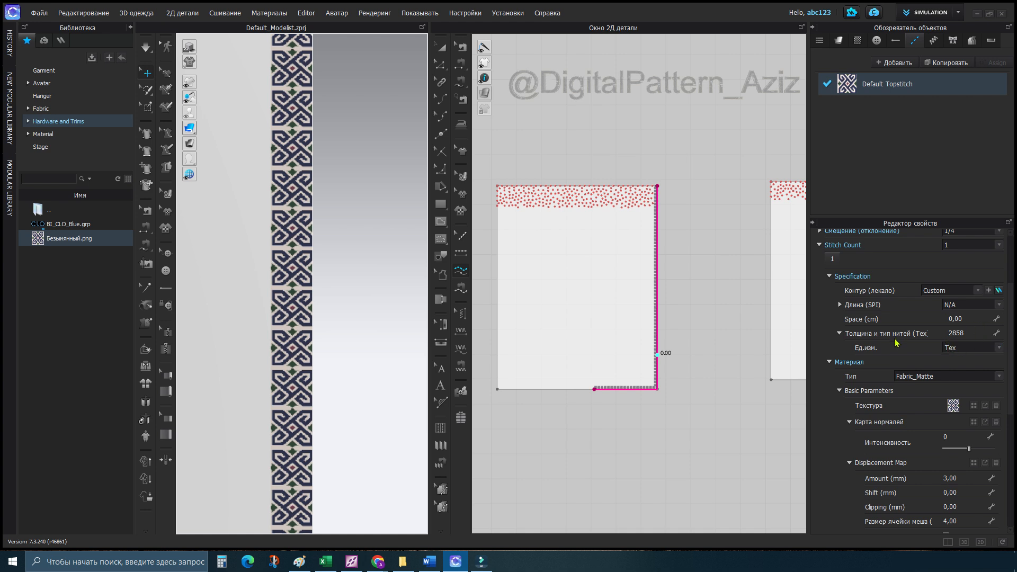
Keep the topstitch length (SPI) at N/A, set its offset to 1/2", and check the ornament's distance from the edge in 3D.
click(1000, 304)
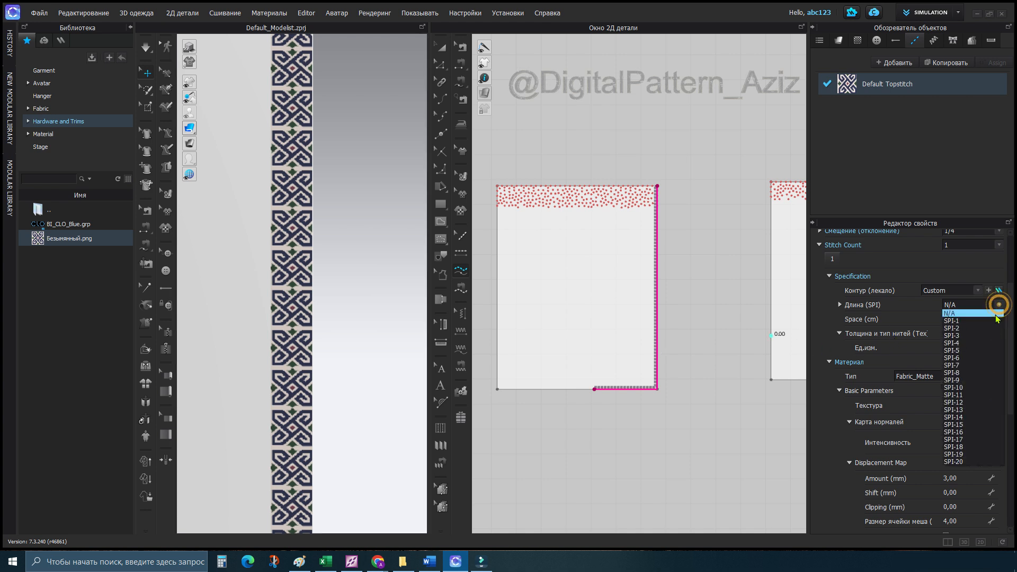
click(1000, 312)
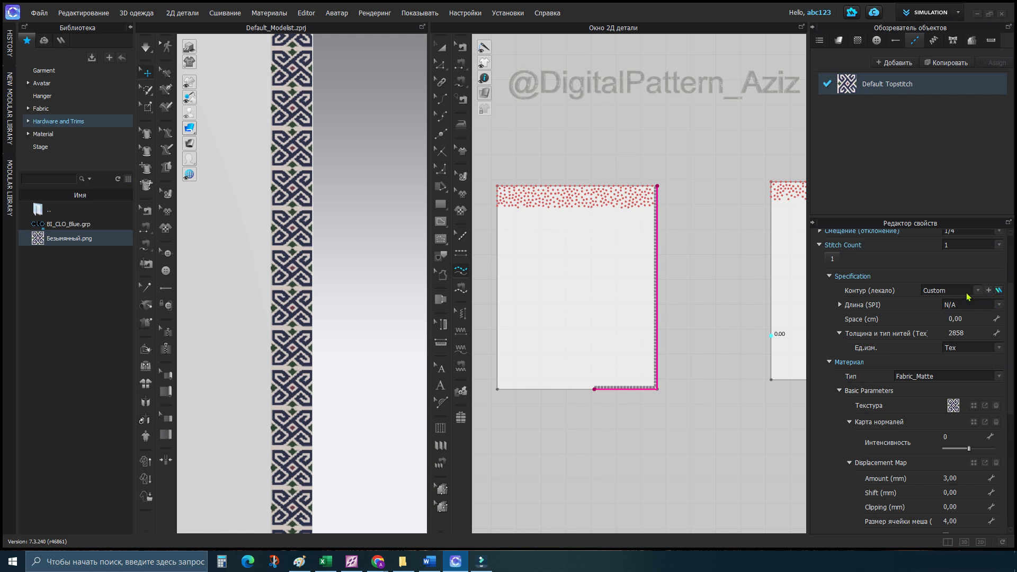
scroll(1010, 388, up, 3)
click(995, 336)
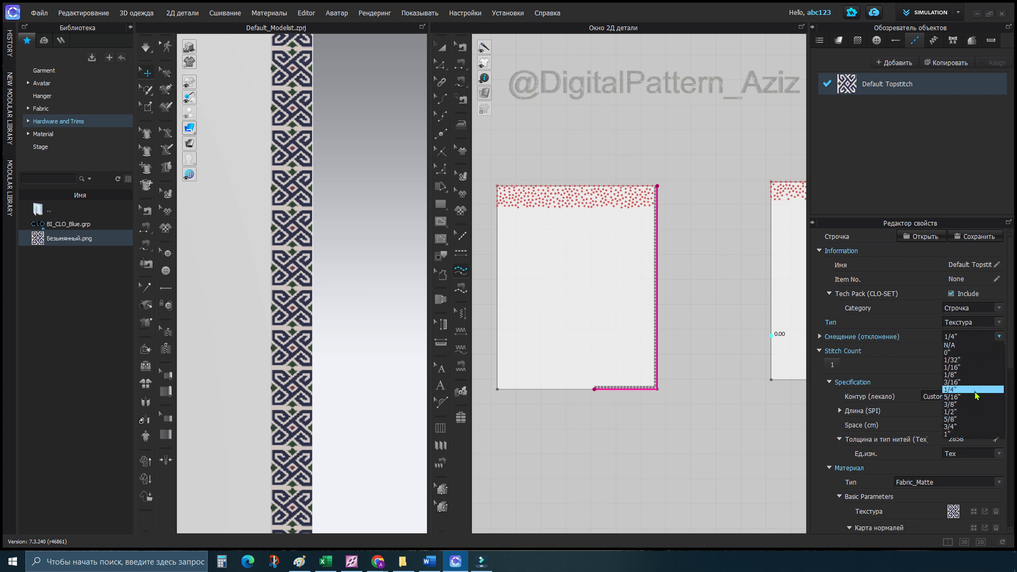
click(975, 412)
scroll(290, 301, down, 5)
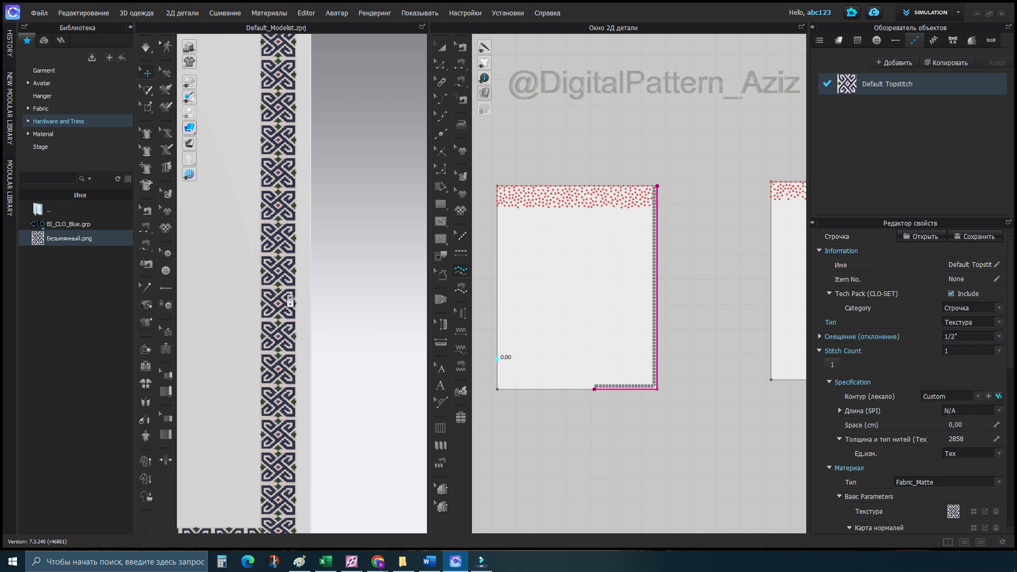
middle_drag(312, 342, 359, 259)
scroll(341, 348, up, 10)
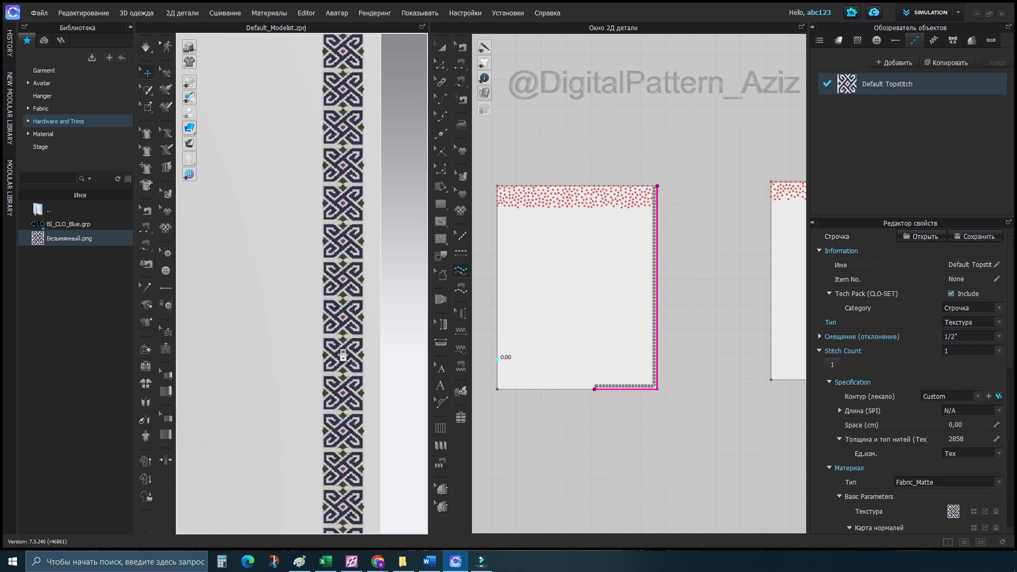
Set the Default Topstitch offset to 3/4" and check the ornament at the piece's corner in 3D.
click(1000, 336)
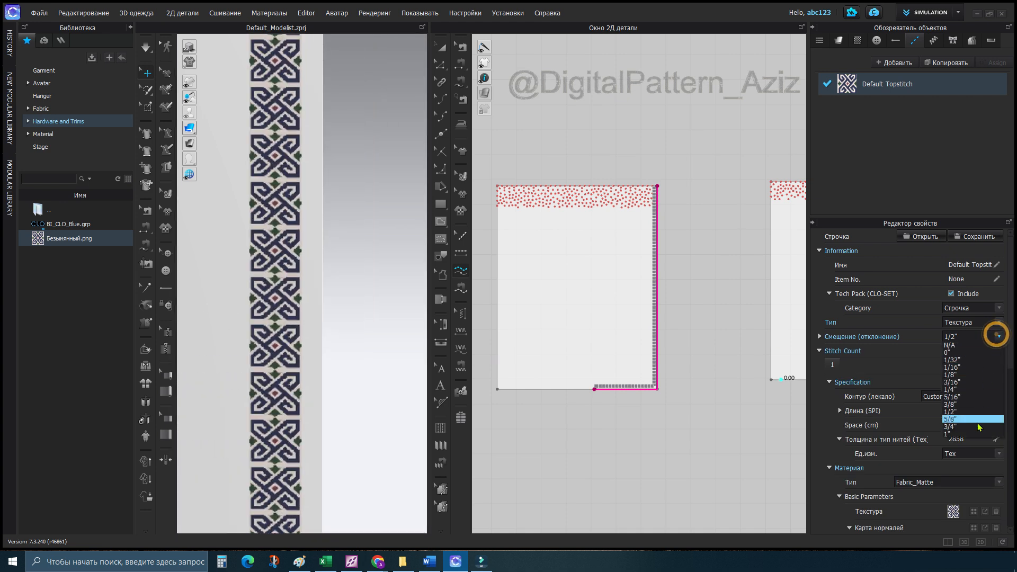
click(979, 428)
scroll(322, 330, down, 5)
middle_drag(319, 345, 350, 291)
scroll(354, 319, down, 5)
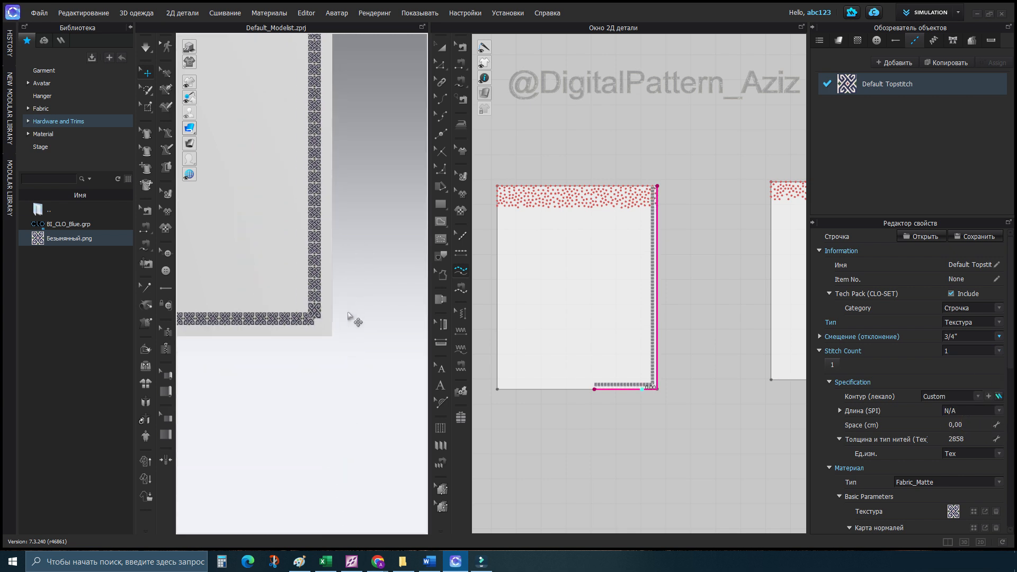
Clear the topstitch selection and look over the ornament at the piece's corner in 3D and the row of pieces in 2D.
middle_drag(347, 341, 381, 207)
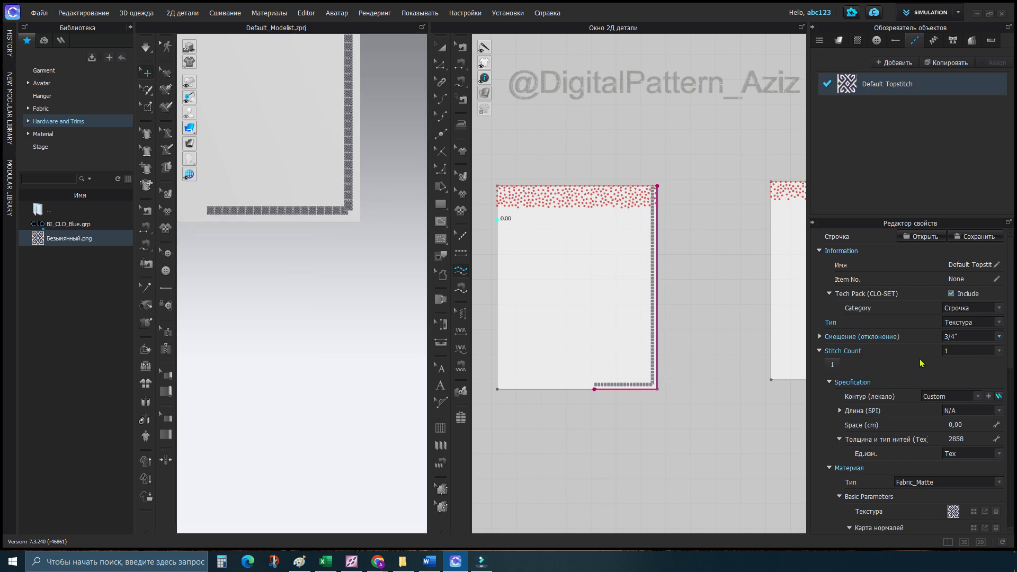
scroll(739, 414, up, 2)
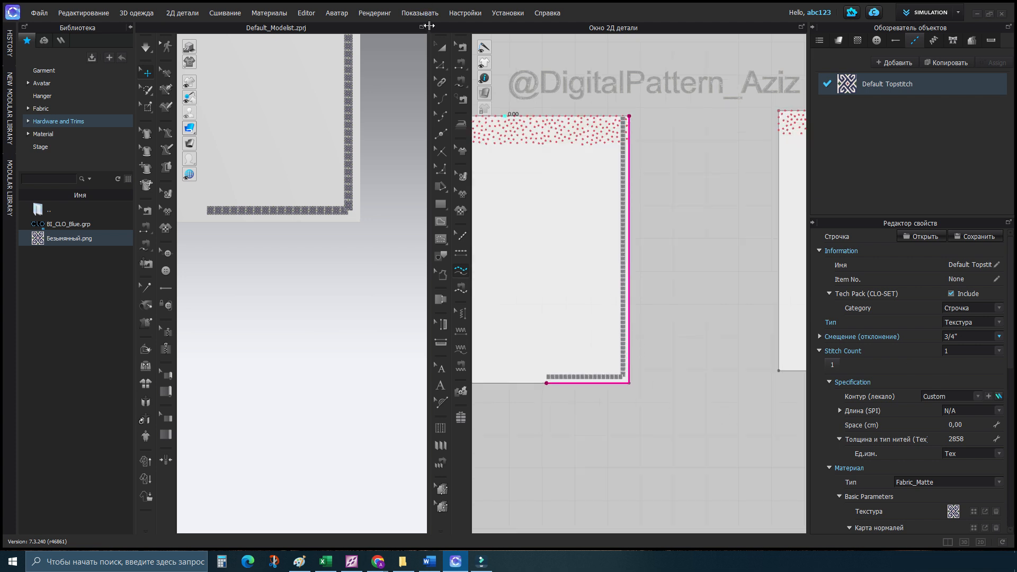
click(440, 47)
scroll(609, 324, down, 3)
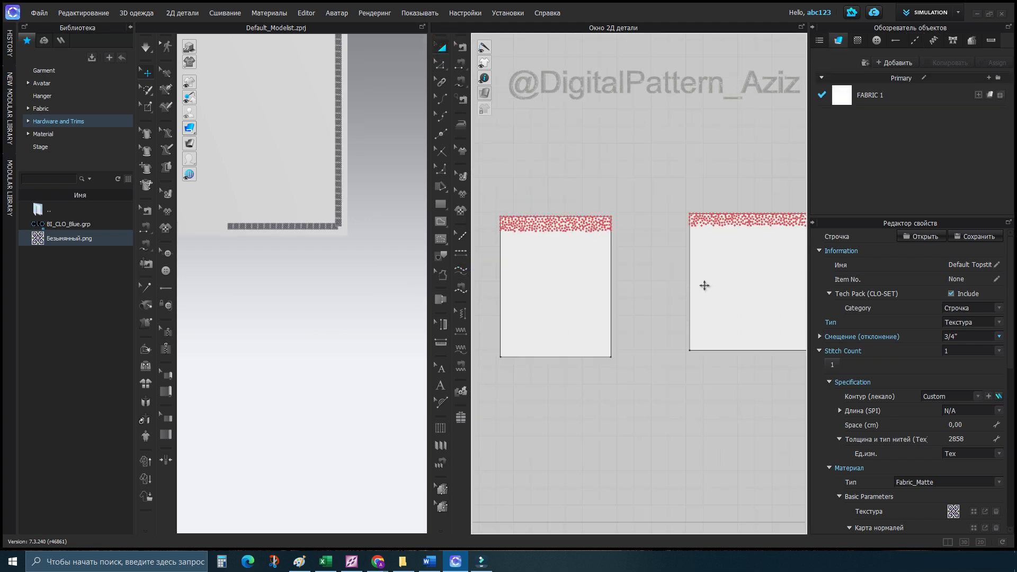
scroll(695, 291, down, 4)
scroll(341, 199, up, 3)
middle_drag(345, 204, 311, 336)
scroll(333, 336, up, 2)
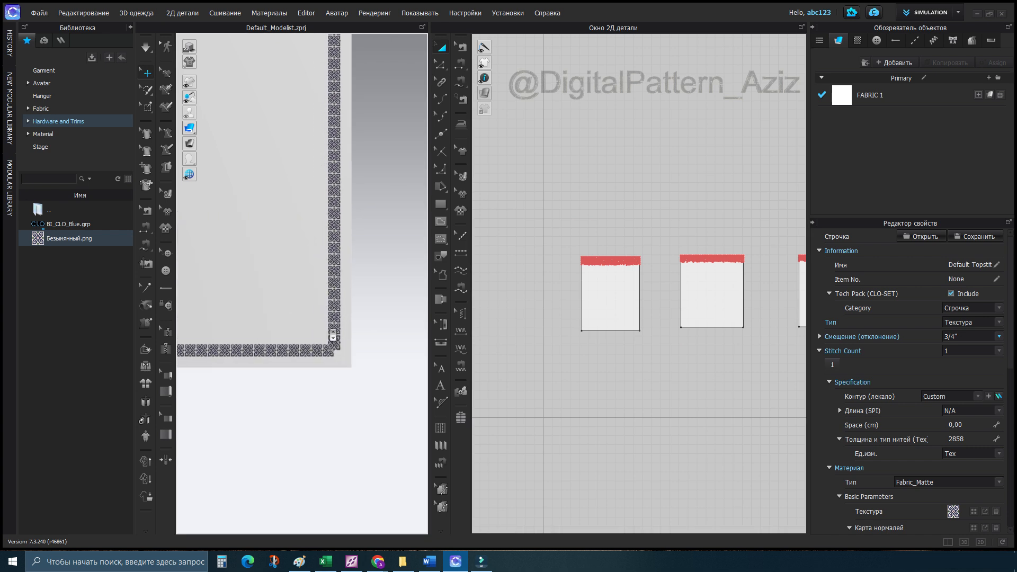
click(339, 331)
click(625, 380)
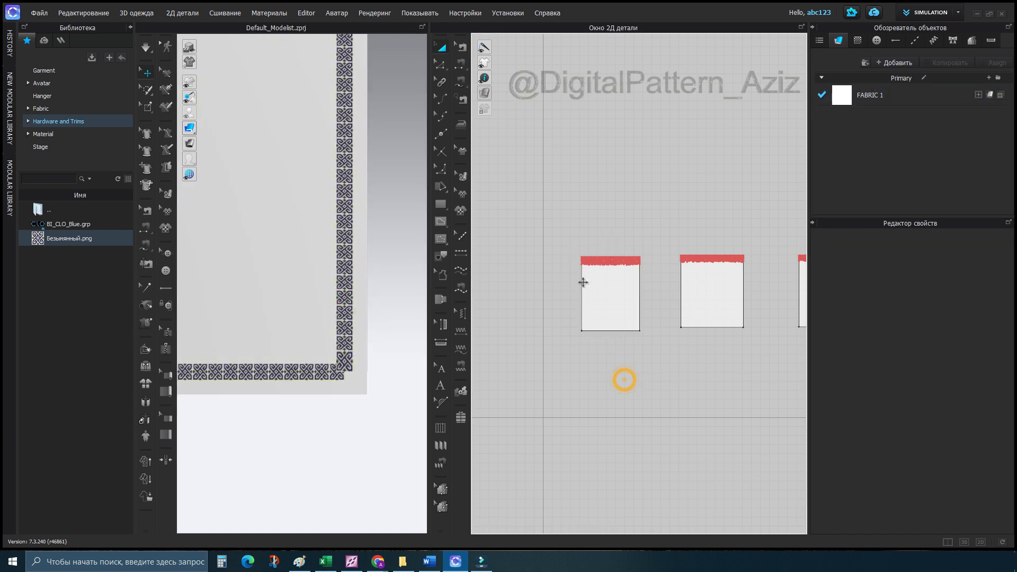
Select the ornament topstitch along the first piece's side and bottom edges and set the Default Topstitch's stitch count to 2.
click(459, 237)
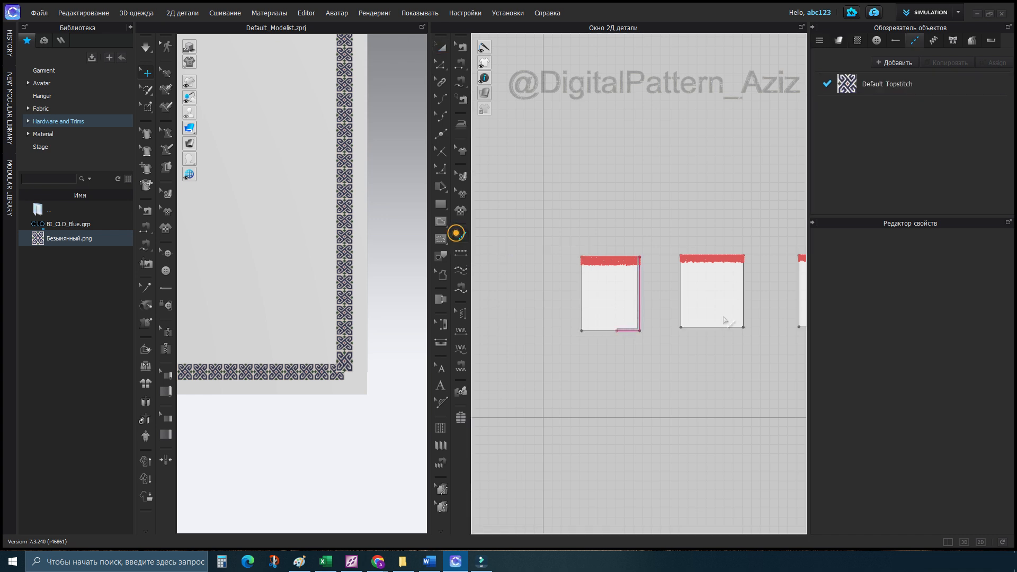
scroll(640, 324, up, 5)
scroll(640, 324, up, 2)
click(638, 318)
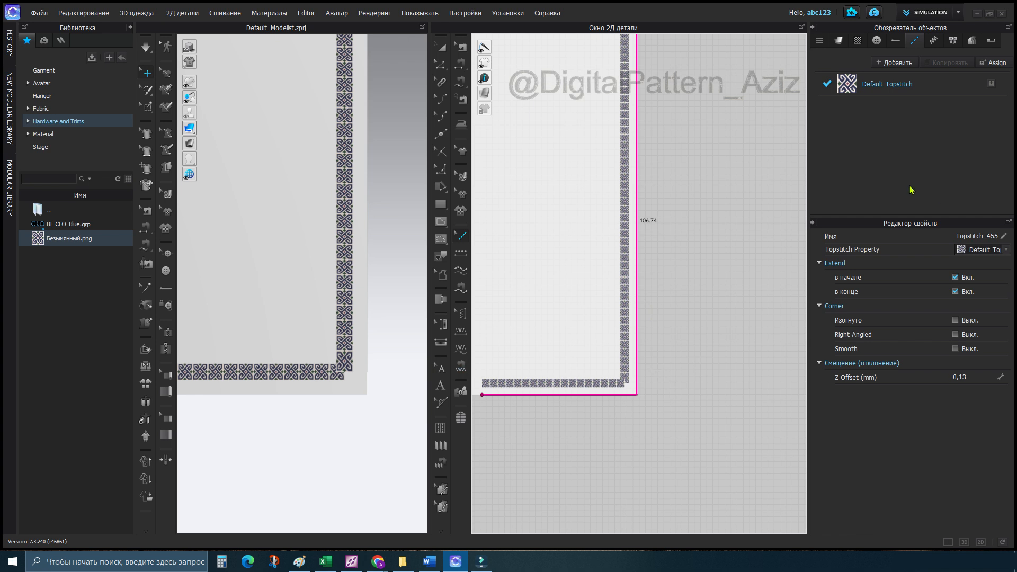
double_click(919, 84)
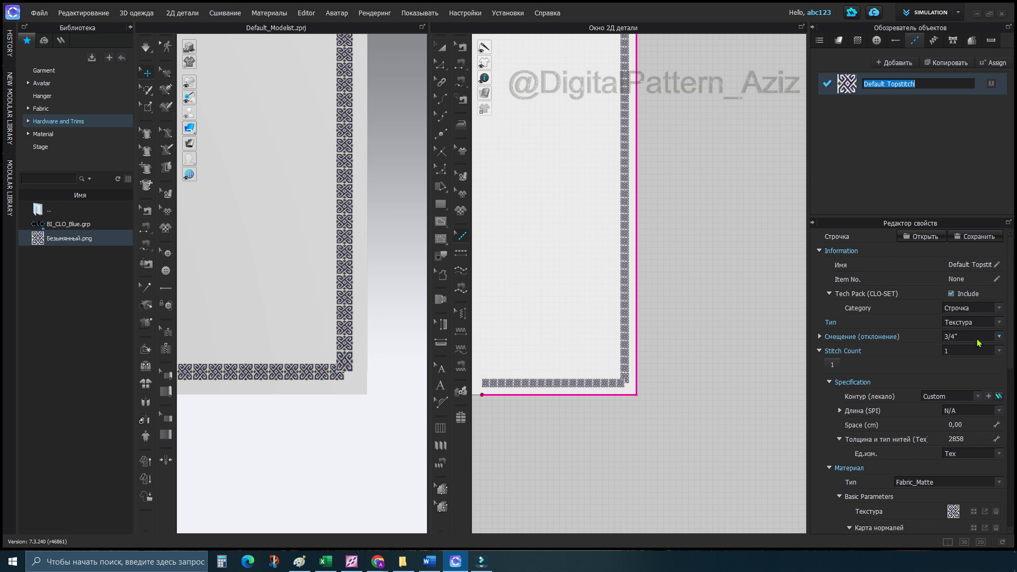
click(1002, 352)
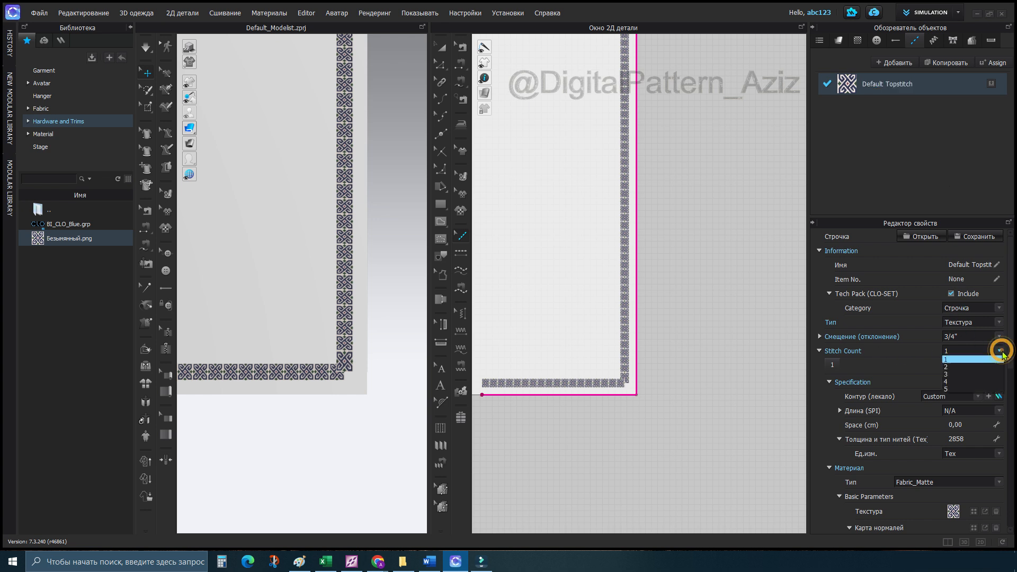
click(952, 367)
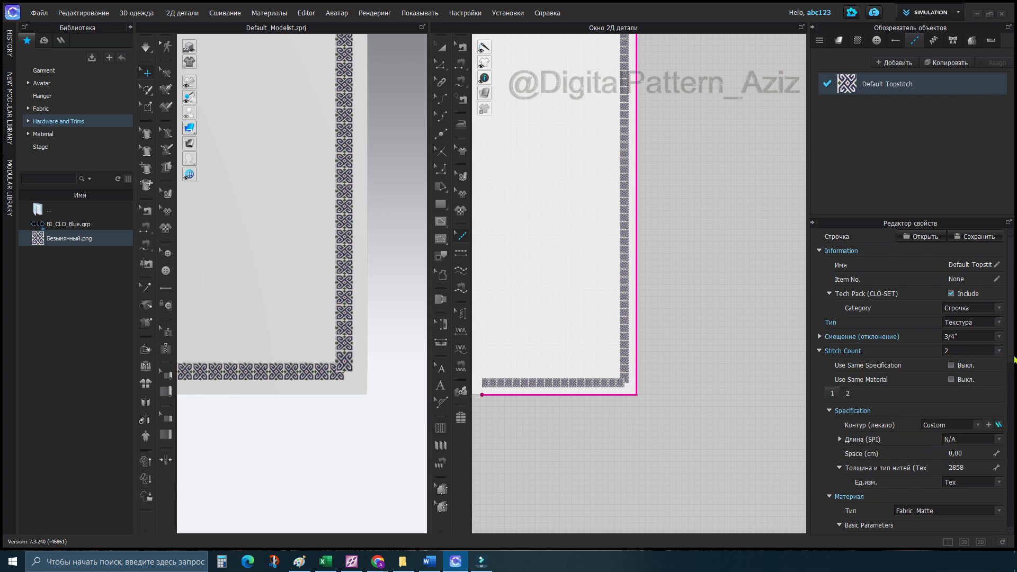
Try 1/2" as the second stitch's Distance from Stitch 1, set it to 3/4", and check both ornament rows in 3D.
click(848, 393)
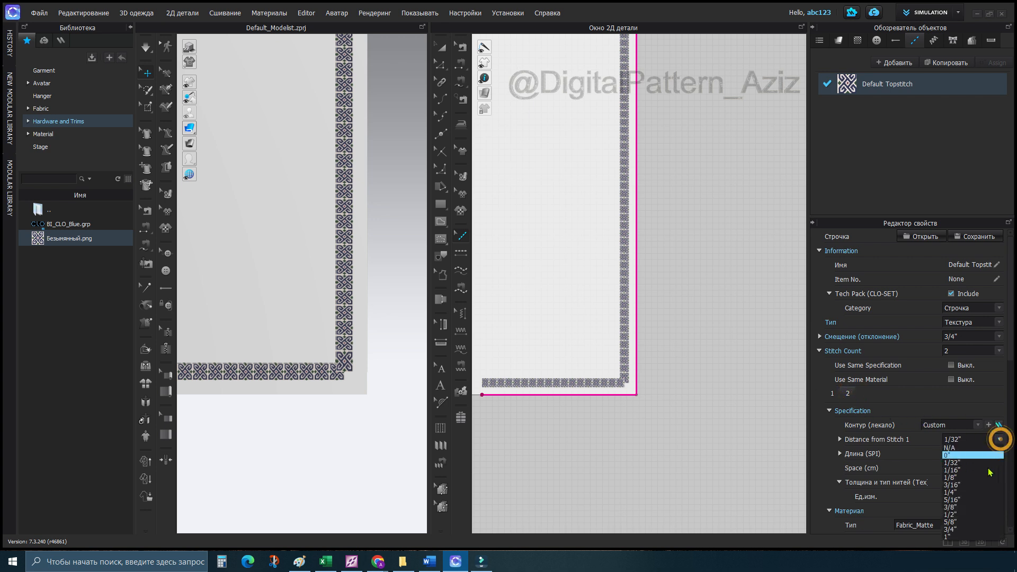
click(978, 519)
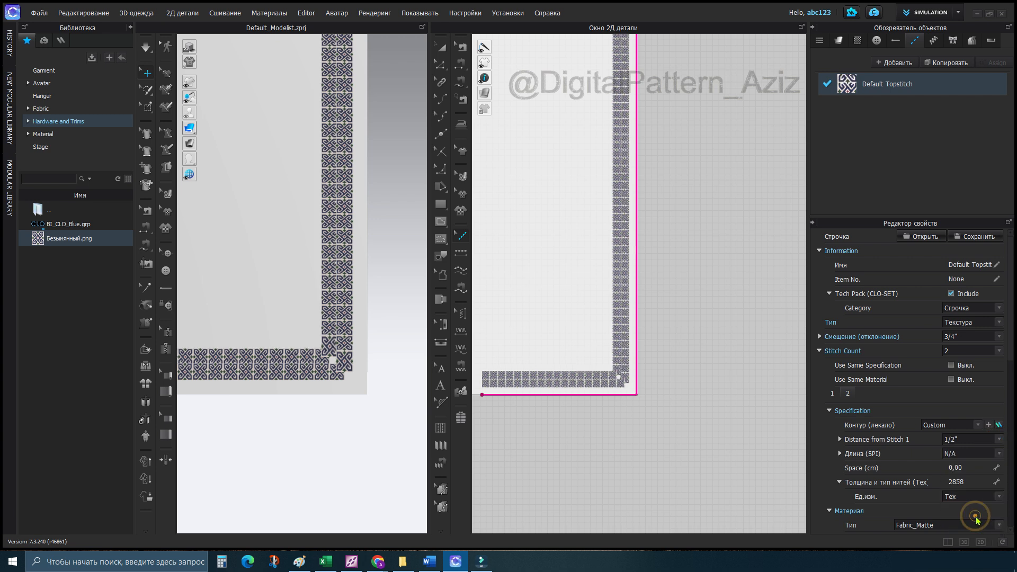
click(999, 439)
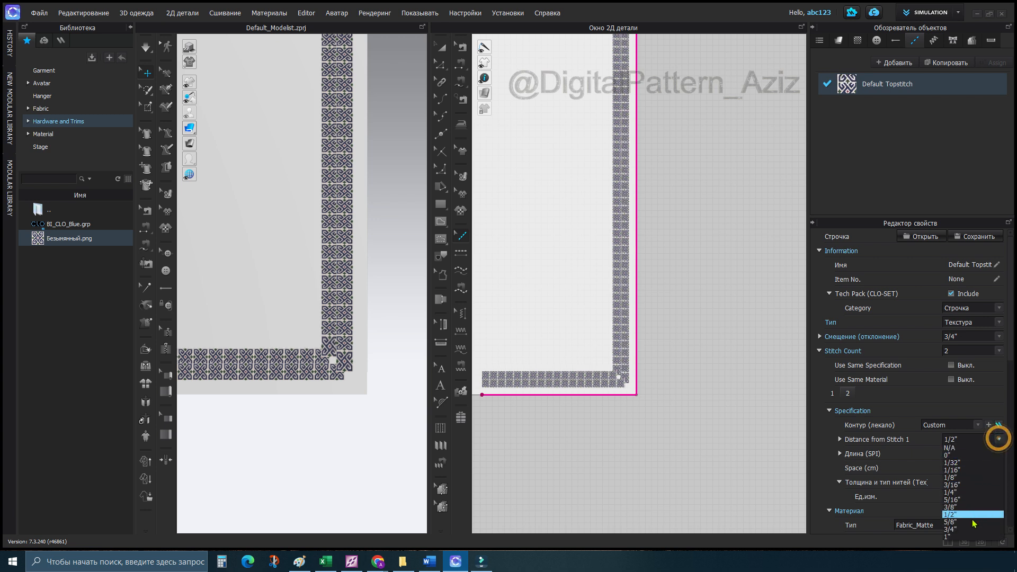
click(972, 532)
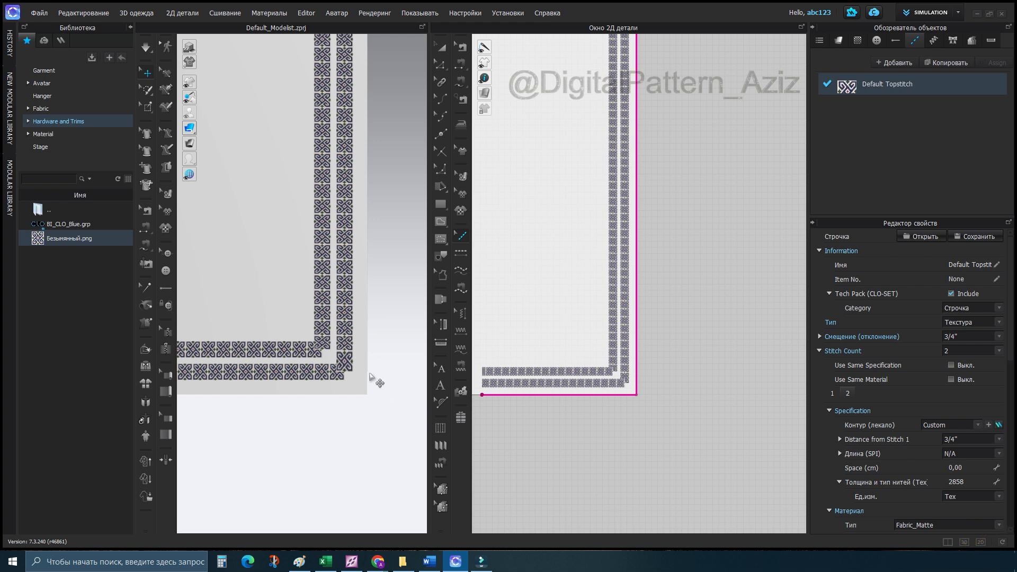
scroll(381, 451, up, 5)
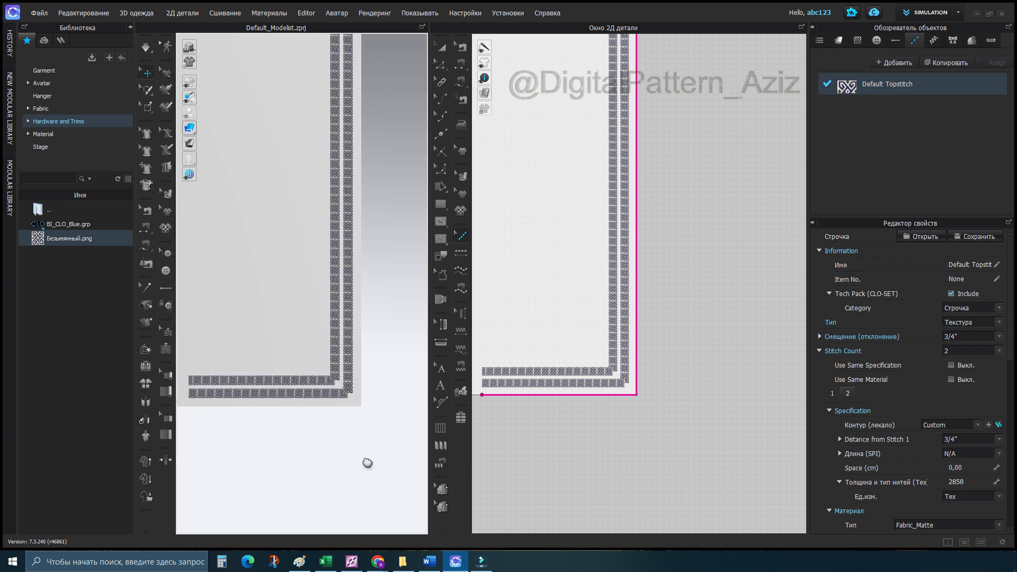
scroll(352, 394, up, 3)
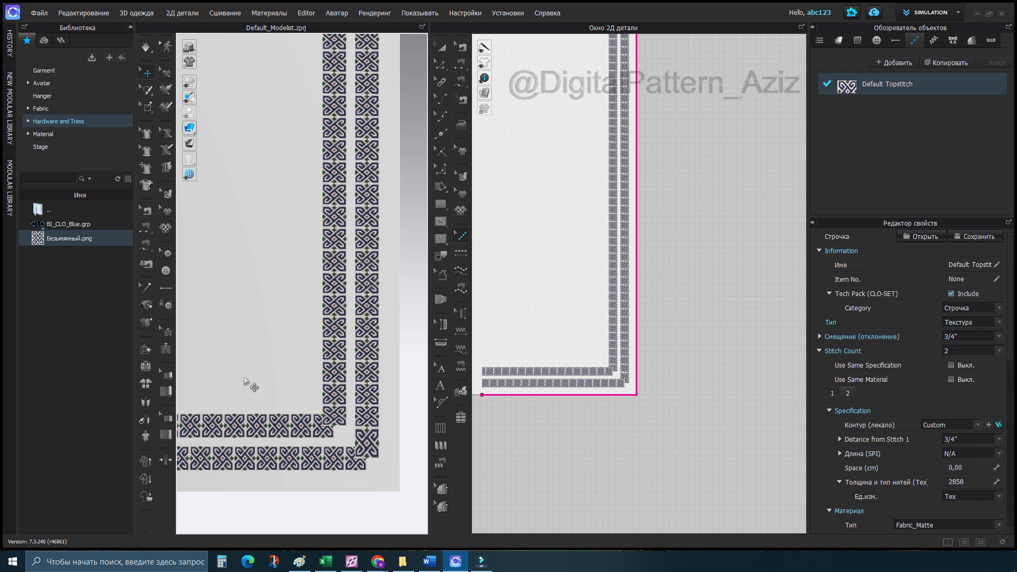
Add a segment topstitch with the double ornament style along the neighbouring piece's bottom edge.
scroll(536, 426, down, 6)
middle_drag(661, 407, 558, 379)
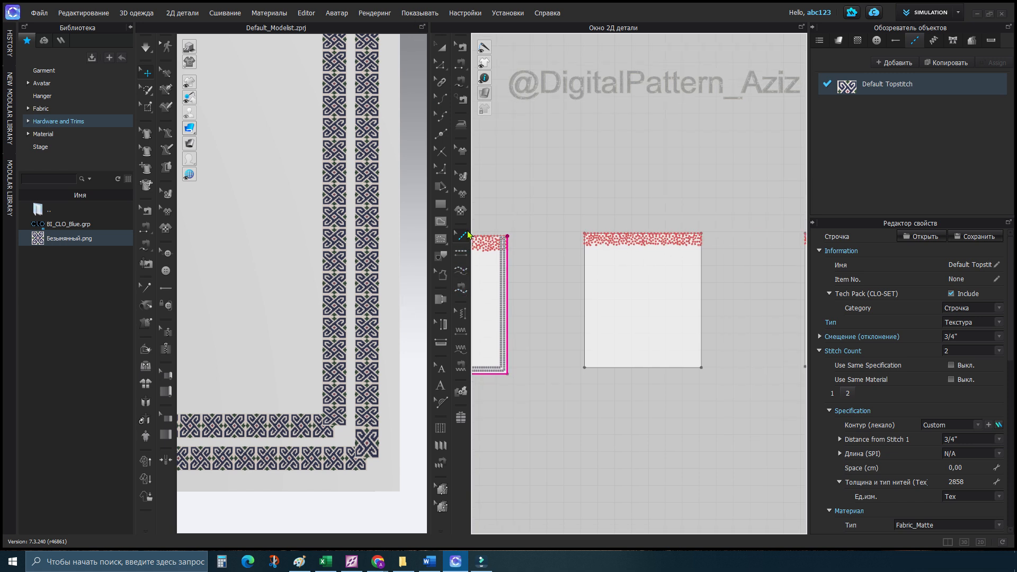
click(463, 270)
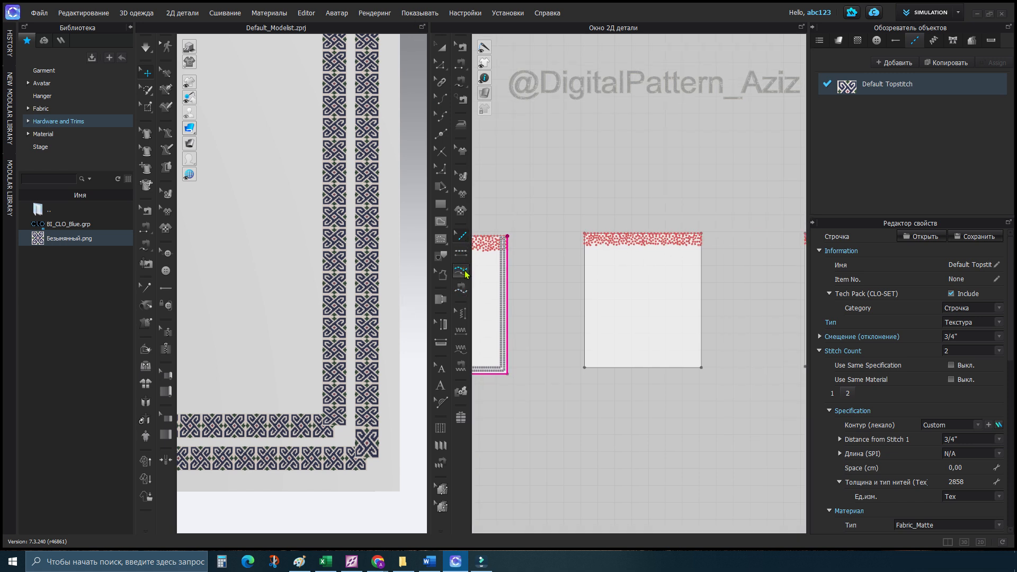
click(461, 250)
click(621, 371)
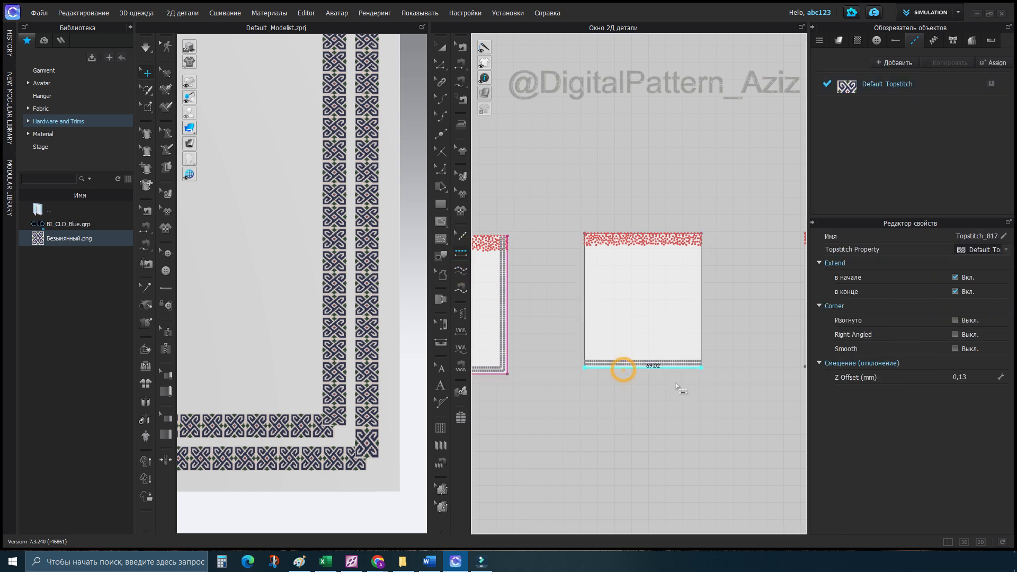
scroll(686, 387, up, 3)
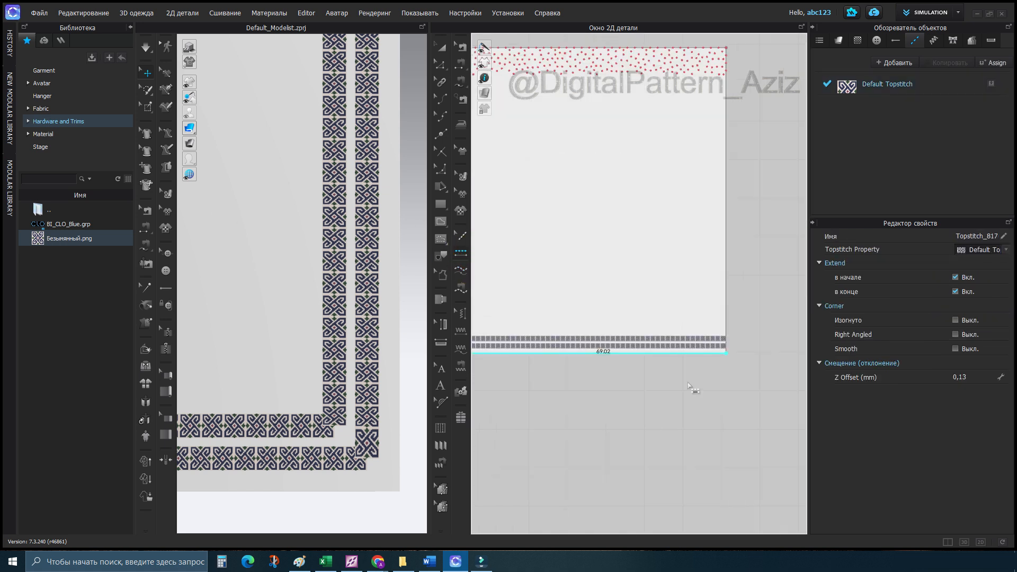
Add a new topstitch style, try it on the ornamented bottom edge, and remove that trial stitch.
click(896, 63)
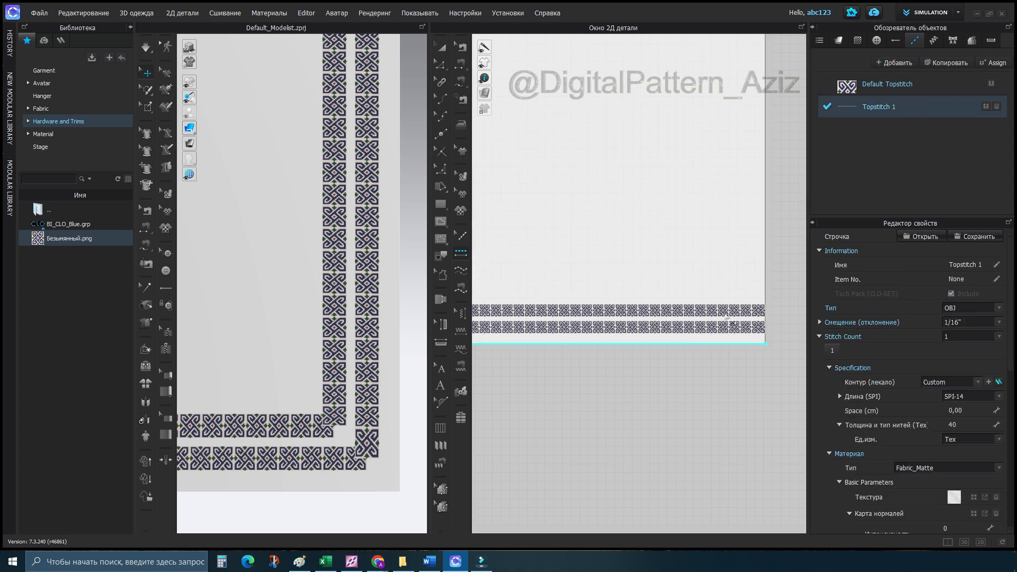
click(714, 344)
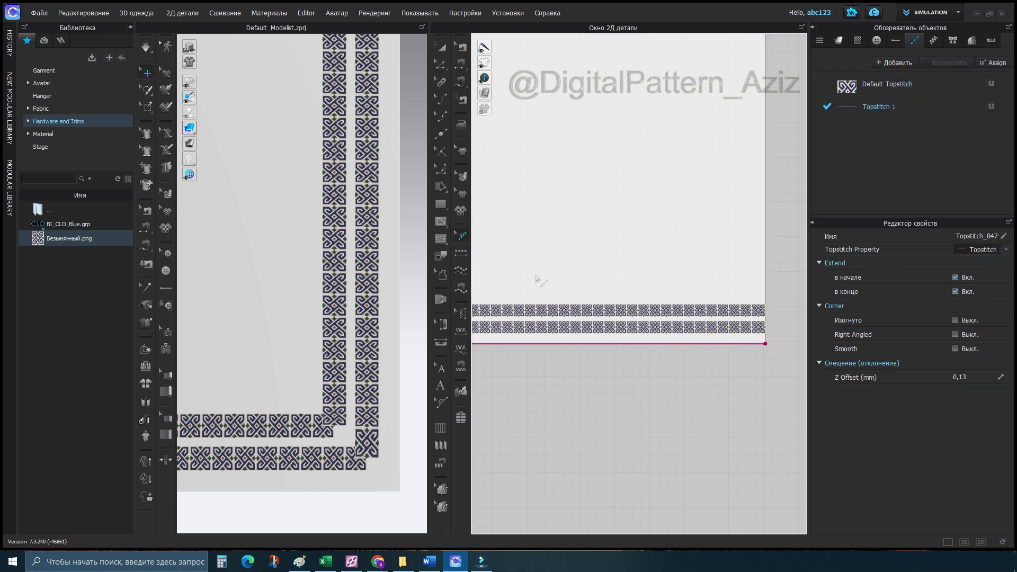
click(714, 366)
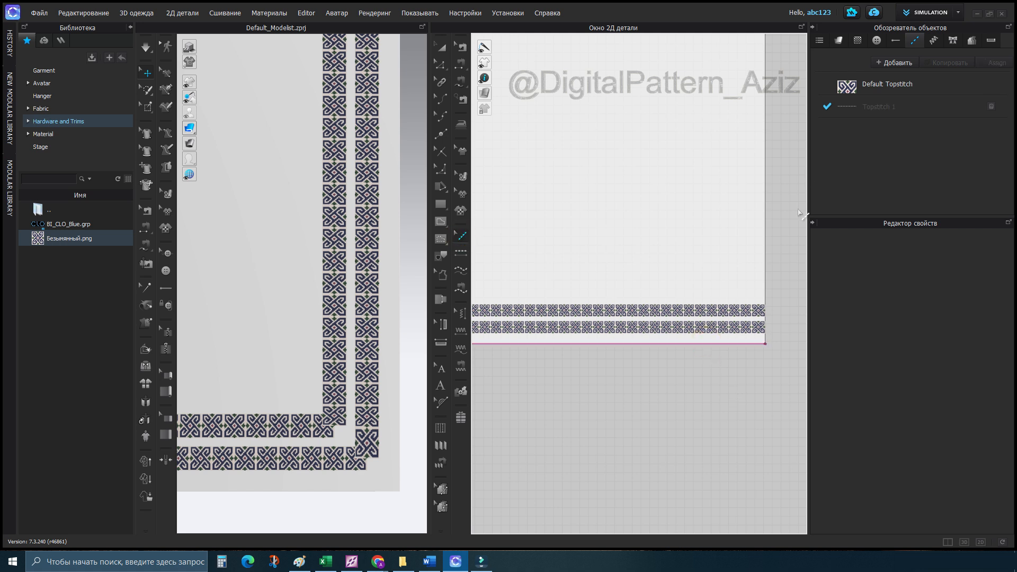
Delete the ornament topstitch from the second piece's bottom edge.
click(686, 330)
click(888, 85)
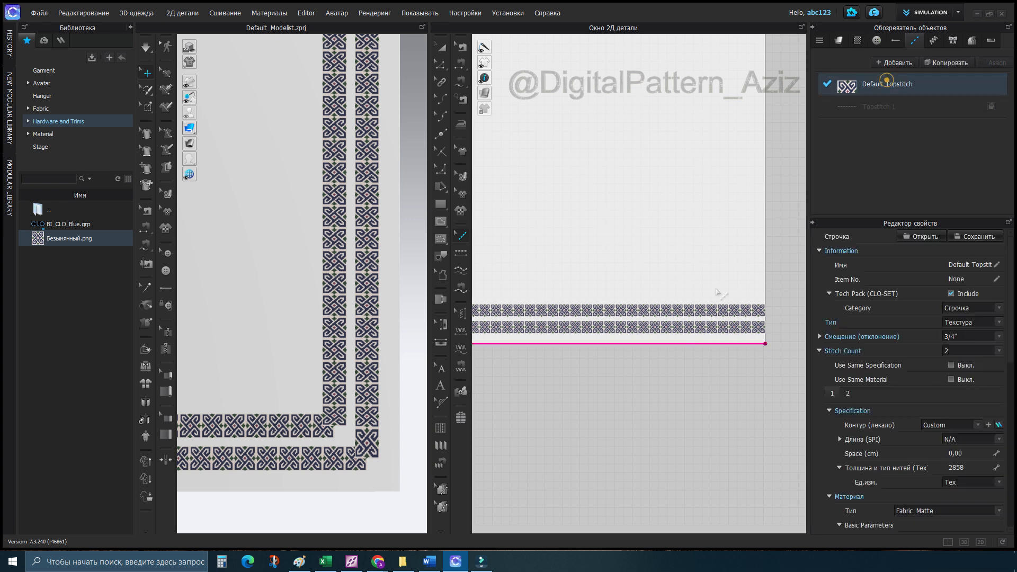
click(708, 350)
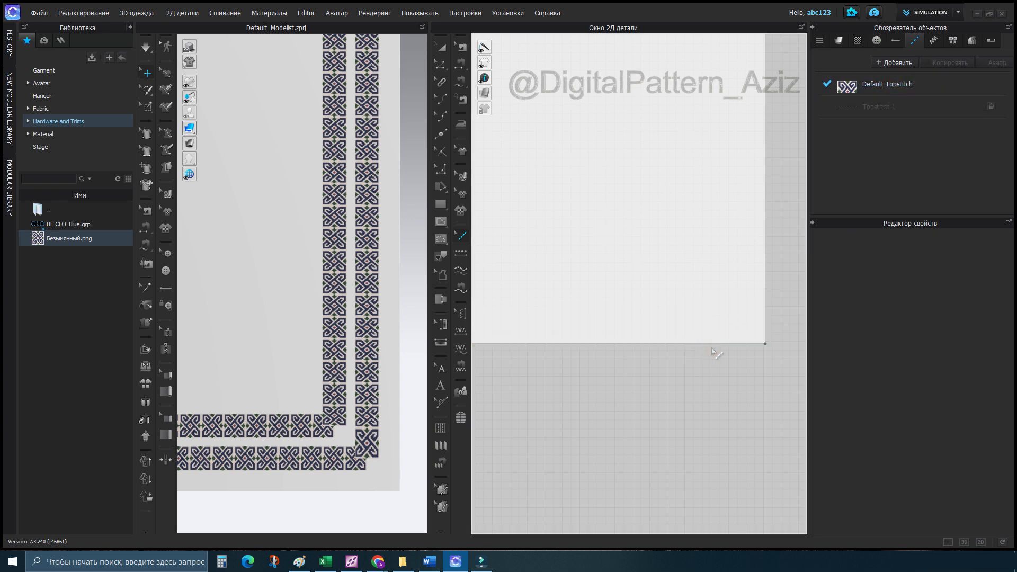
Add a segment topstitch along the second piece's bottom edge using the Topstitch 1 style.
click(879, 106)
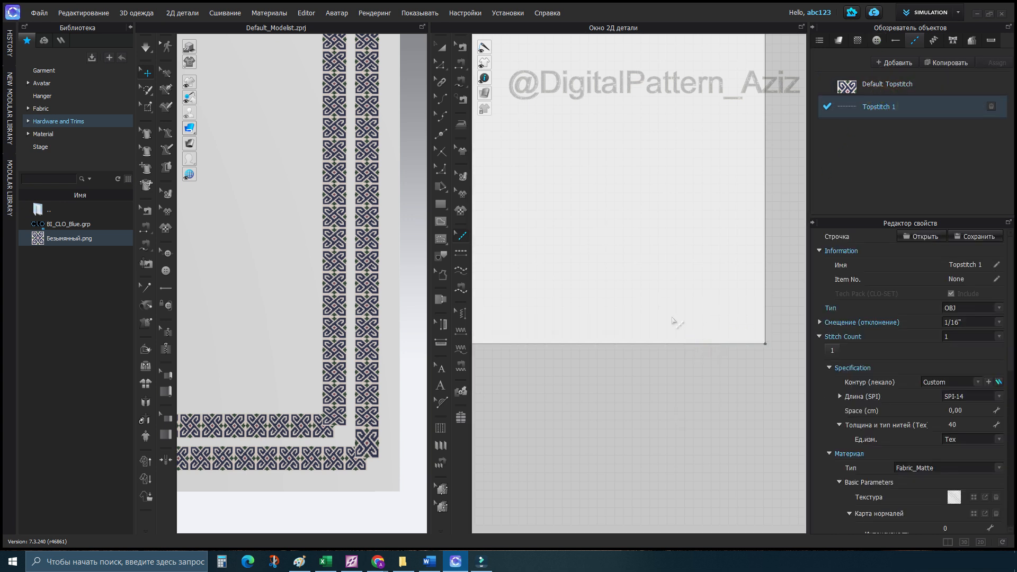
click(461, 253)
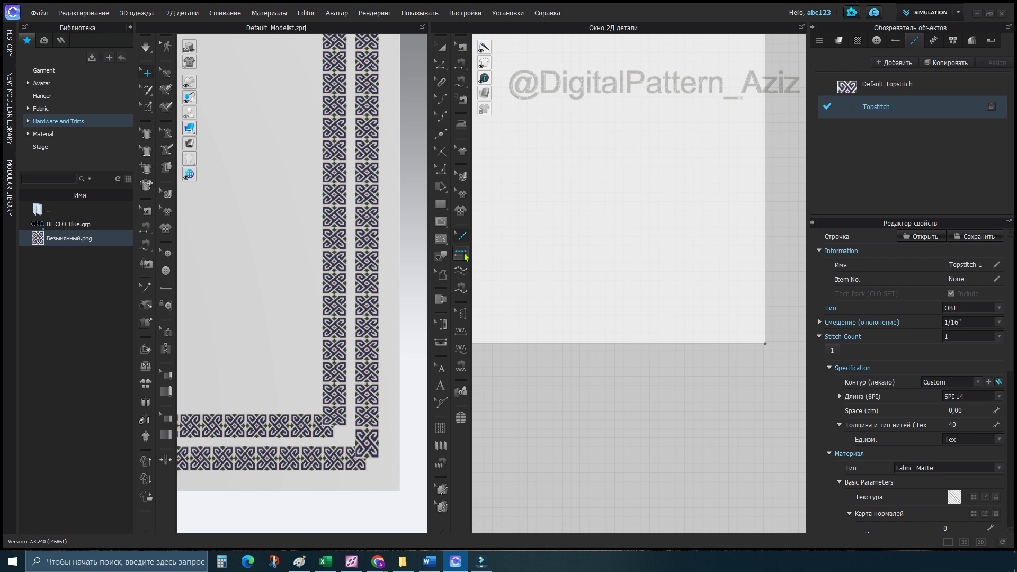
click(634, 346)
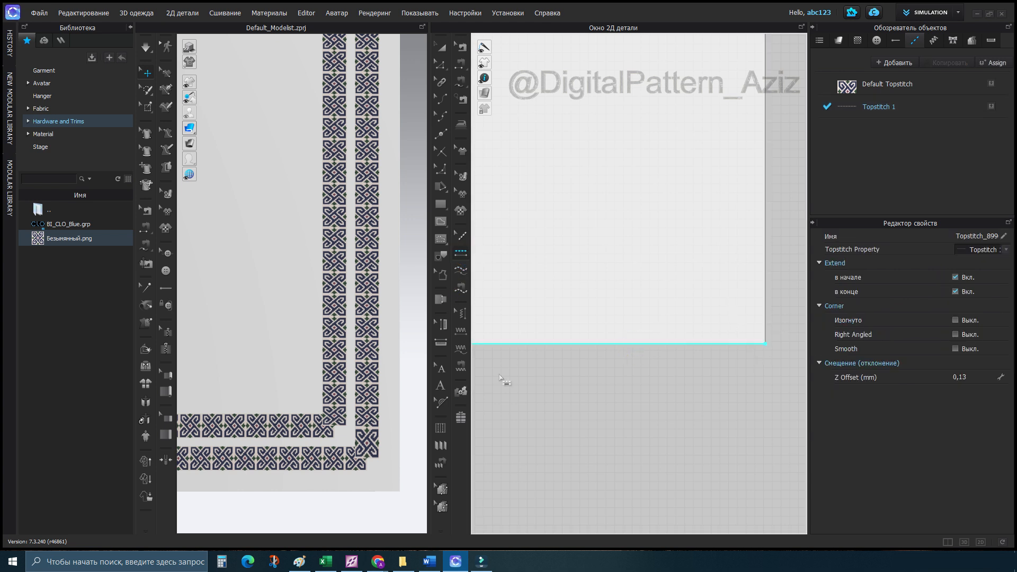
Examine the plain topstitch along the second piece's bottom edge in 3D.
scroll(480, 390, down, 1)
scroll(294, 407, down, 3)
right_drag(293, 406, 4, 352)
middle_drag(328, 378, 118, 403)
scroll(354, 363, up, 3)
middle_drag(352, 365, 124, 291)
middle_drag(373, 311, 208, 319)
middle_drag(317, 329, 112, 305)
middle_drag(341, 304, 339, 295)
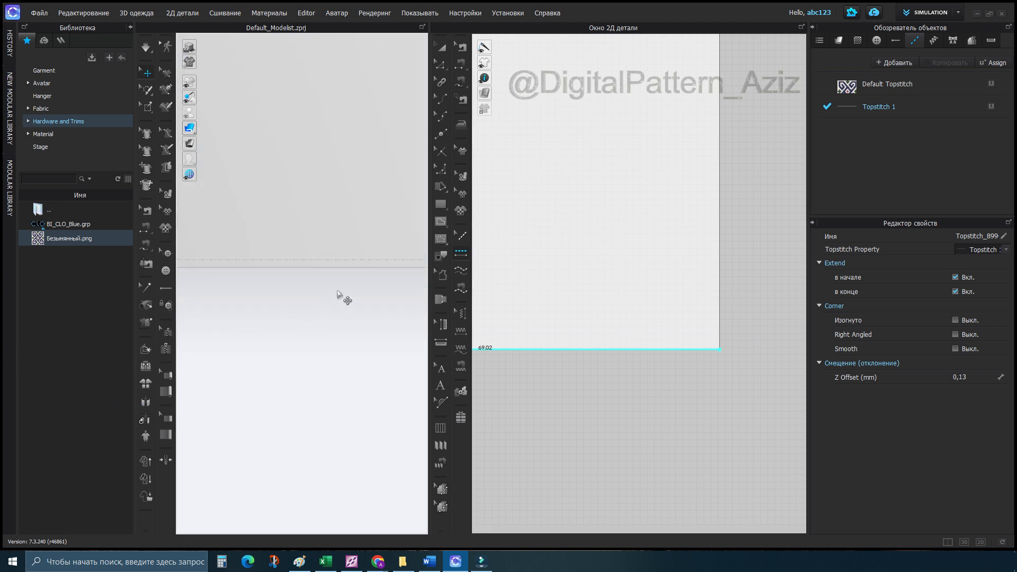
scroll(334, 293, up, 2)
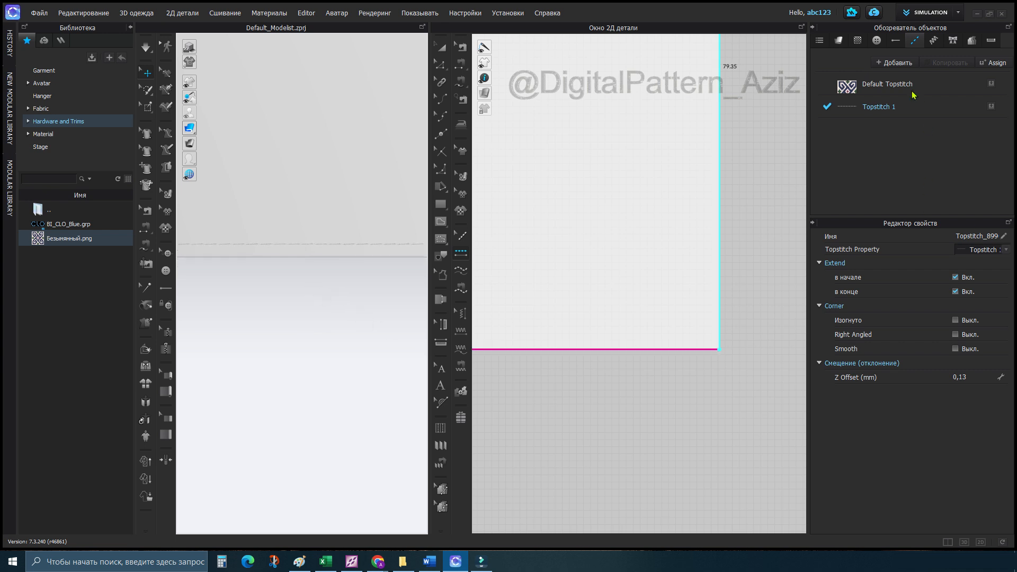
Set the offset of the Topstitch 1 style to 1/4".
click(901, 106)
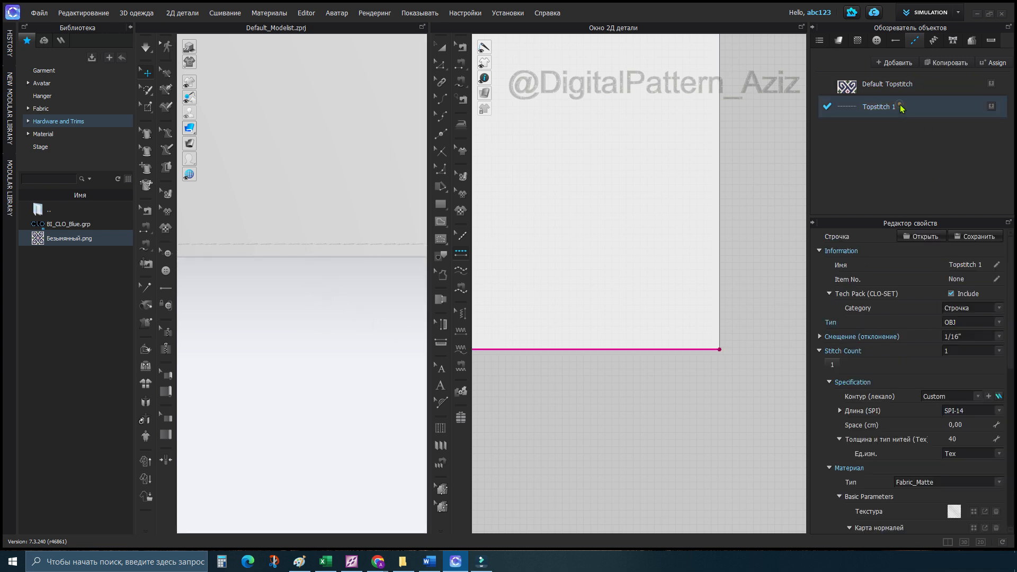
click(1000, 336)
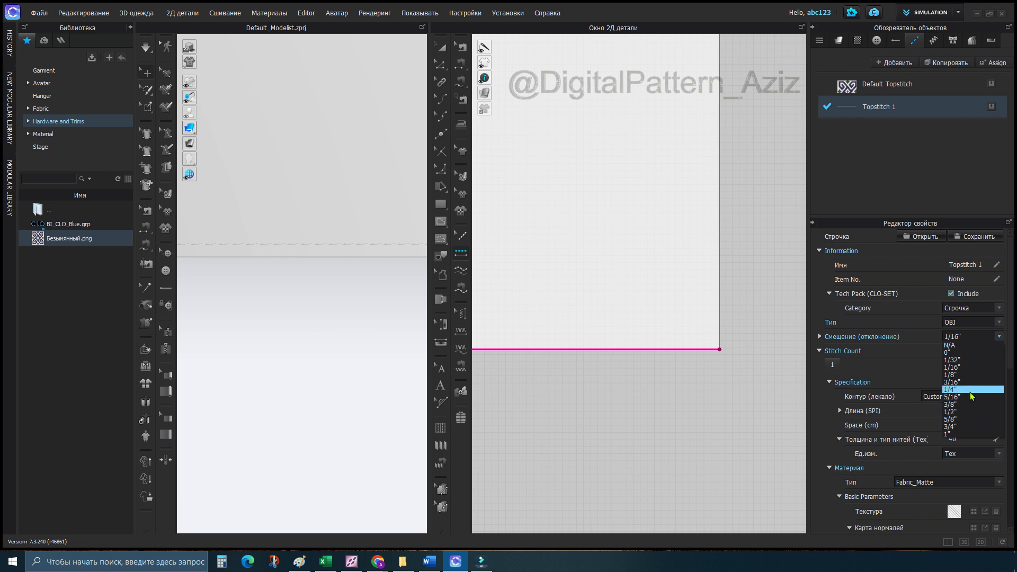
click(971, 390)
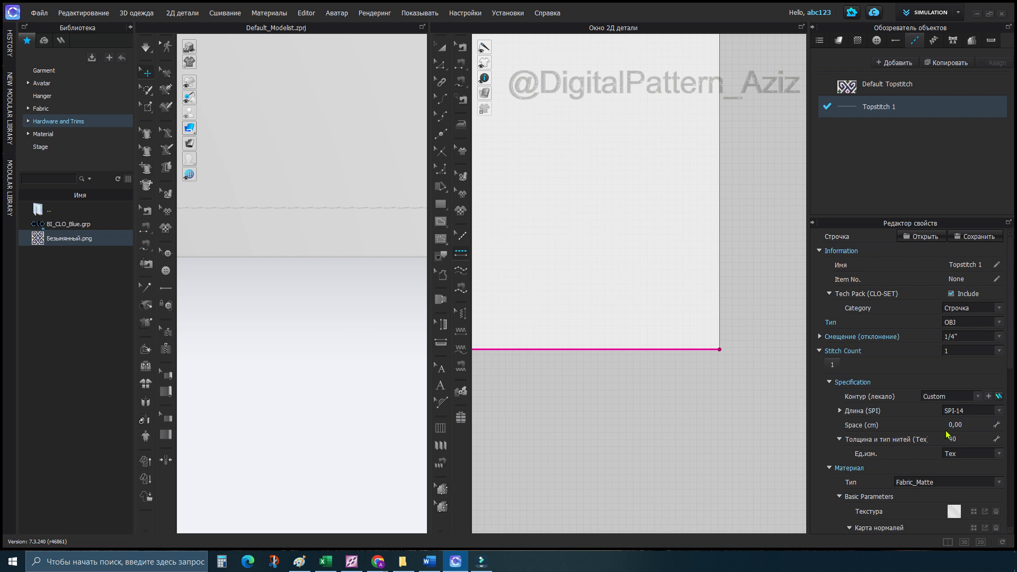
Try stitch lengths of SPI-6 and SPI-8 on the Topstitch 1 style.
scroll(859, 420, down, 3)
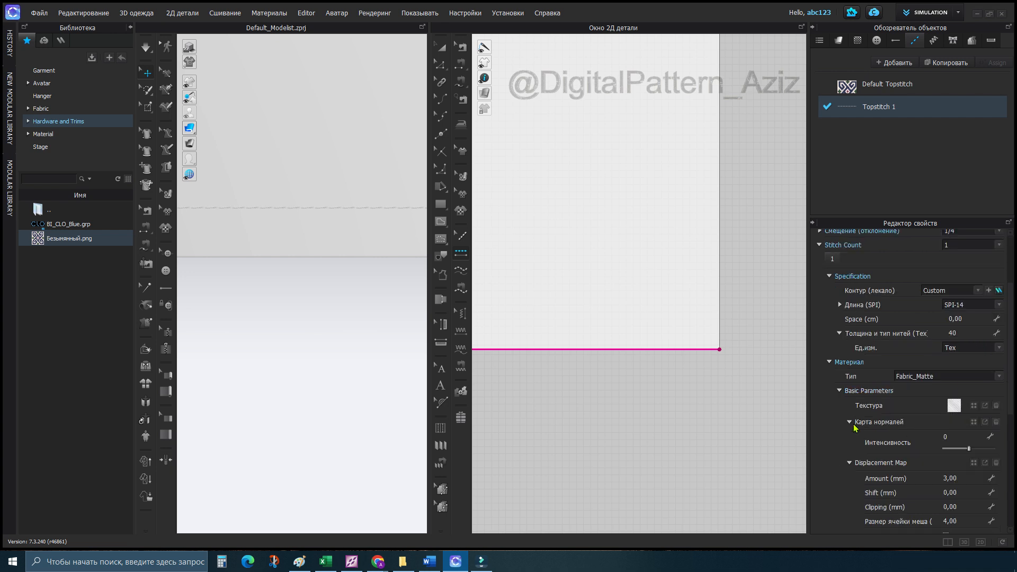
click(999, 306)
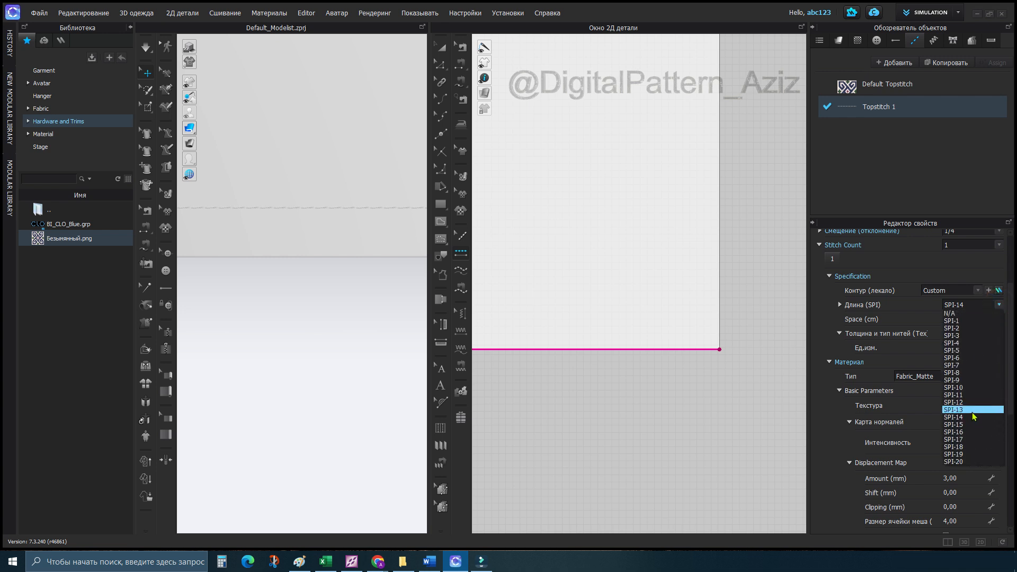
middle_drag(335, 208, 333, 260)
scroll(333, 260, up, 5)
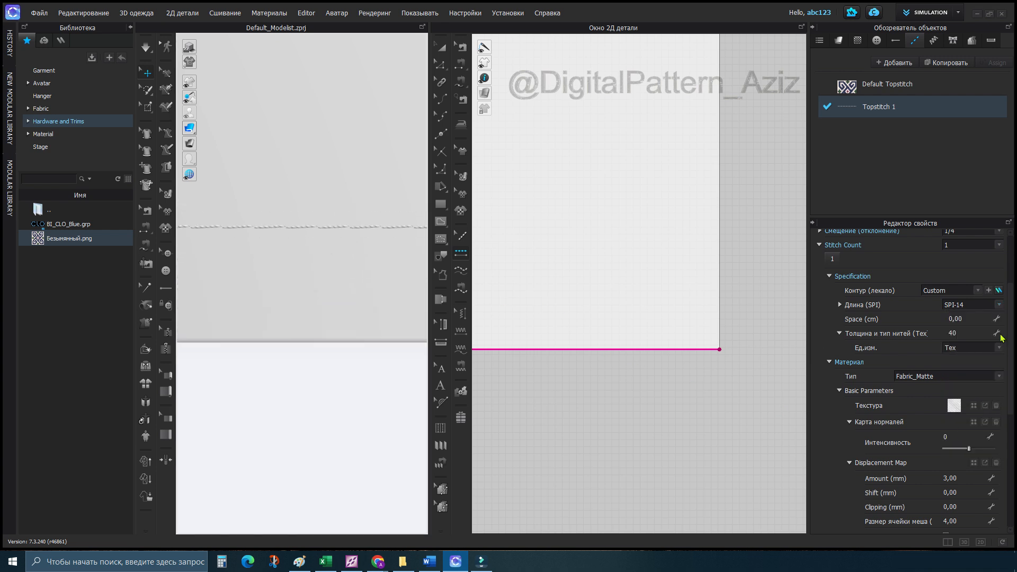
click(999, 305)
click(963, 362)
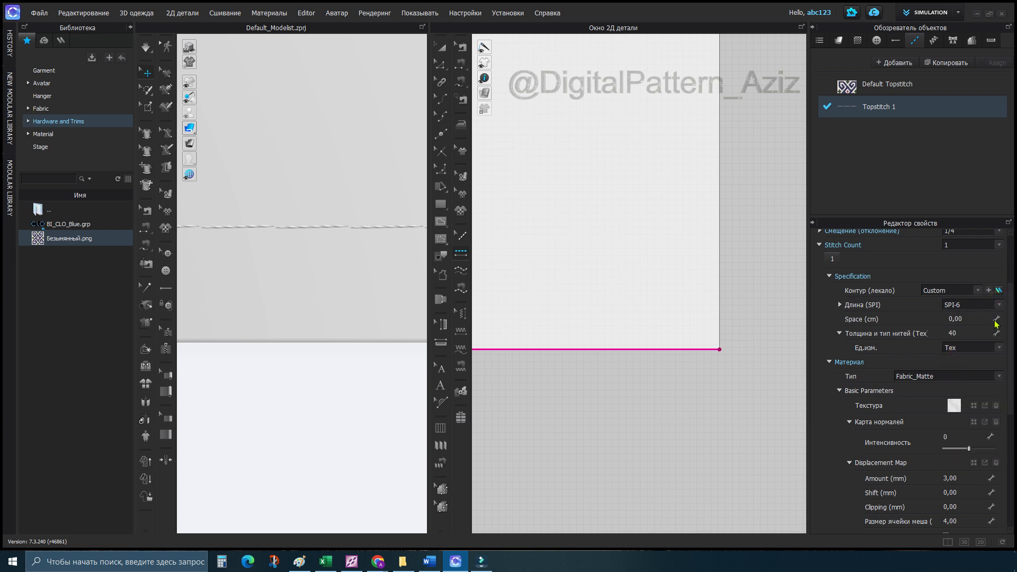
click(1000, 305)
click(974, 370)
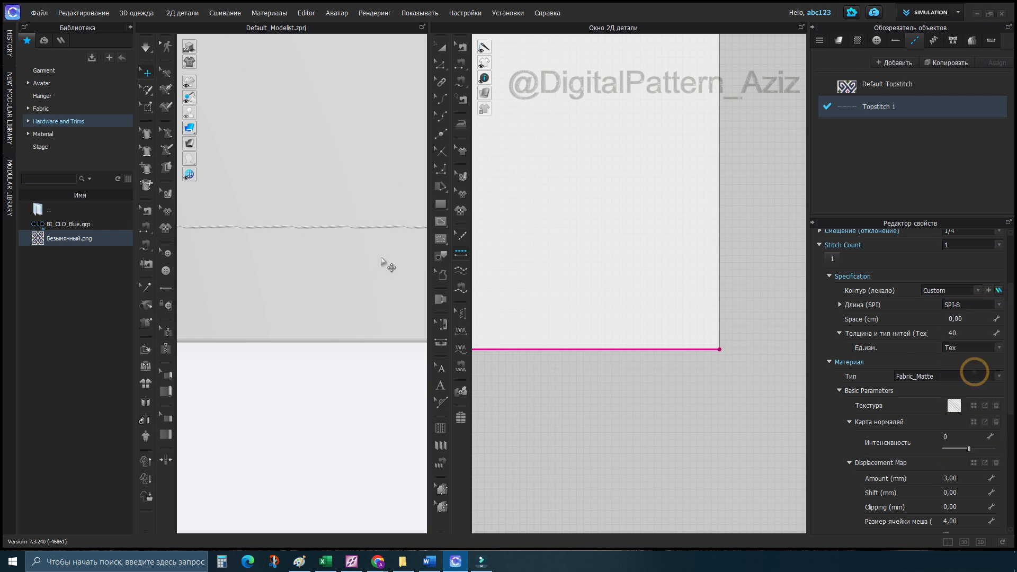
Set the Topstitch 1 stitch length to SPI-15 and the space between stitches to 0.40 cm.
click(1000, 305)
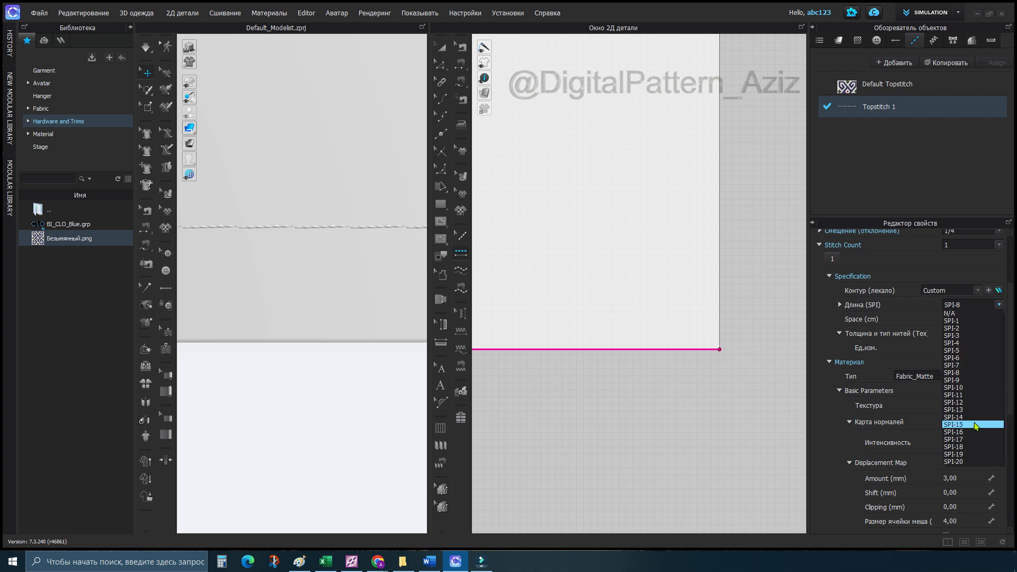
click(974, 423)
scroll(310, 249, down, 2)
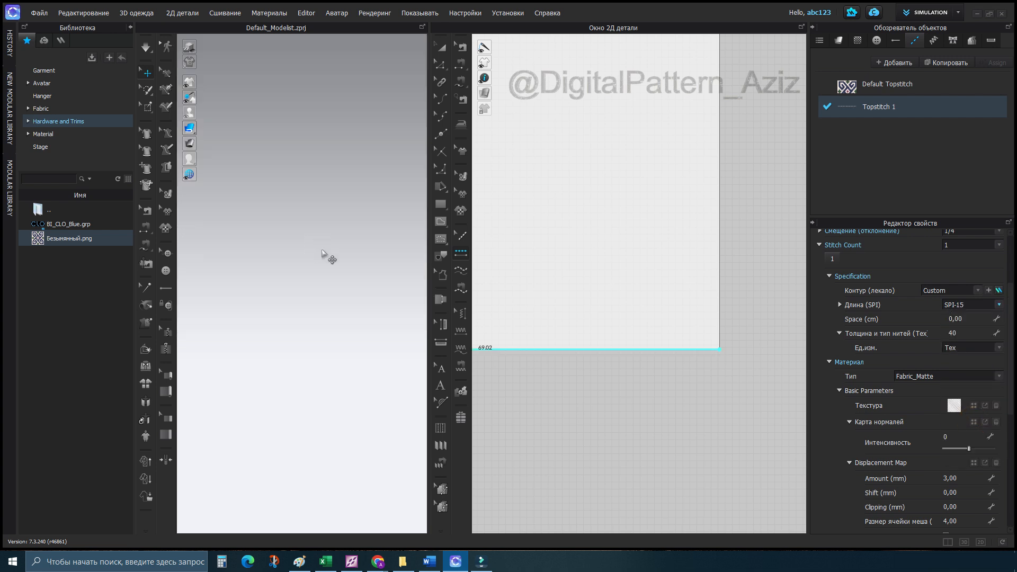
double_click(957, 318)
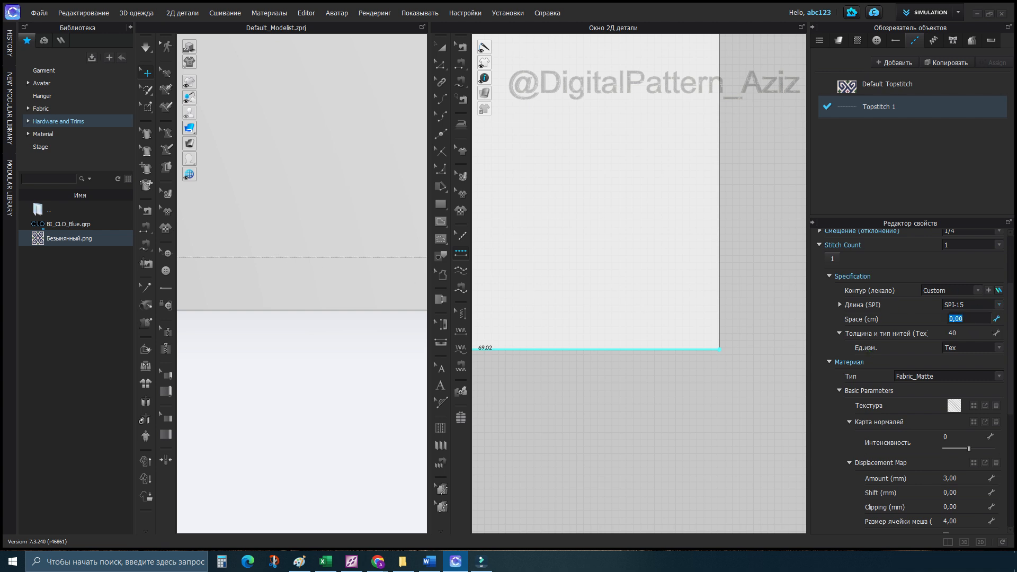
key(Return)
Switch the Topstitch 1 thread thickness unit to millimeters and set the thickness to 0.40 mm.
double_click(980, 333)
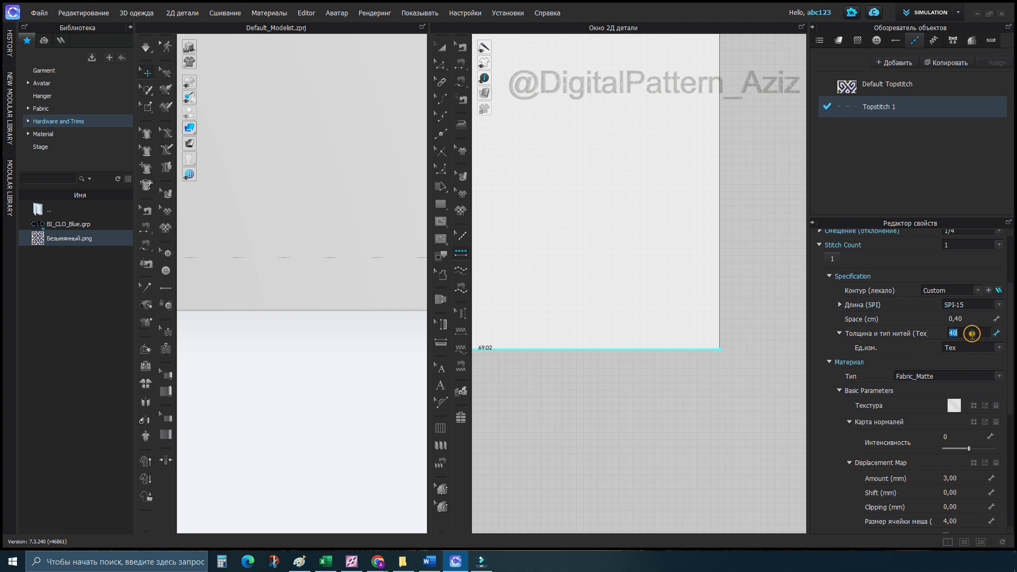
click(949, 350)
click(973, 393)
double_click(969, 333)
text(0,4)
key(Return)
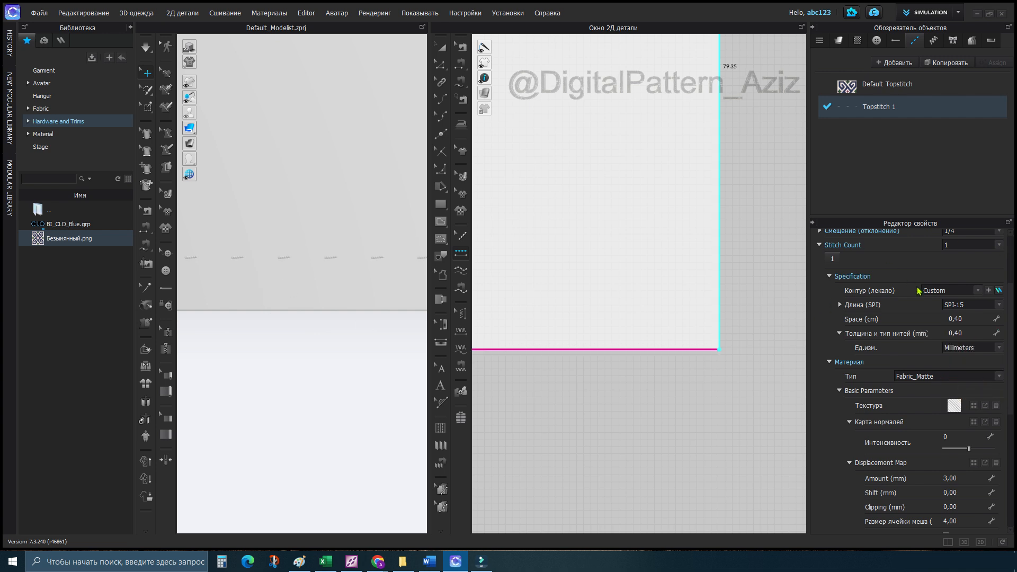
Color the Topstitch 1 thread green (#008246) using the Coloro 3500 palette.
scroll(965, 410, down, 3)
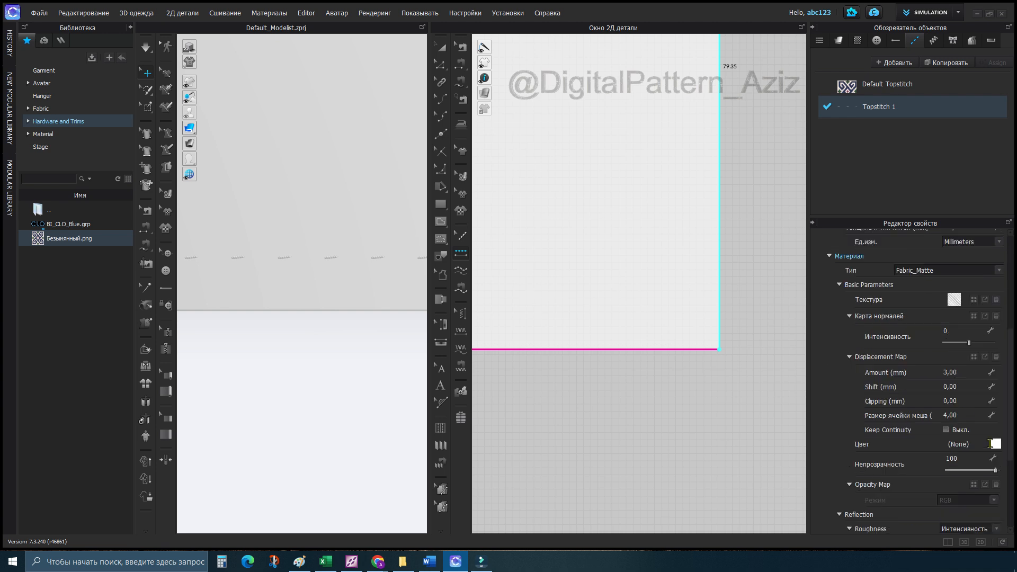
click(996, 444)
click(699, 365)
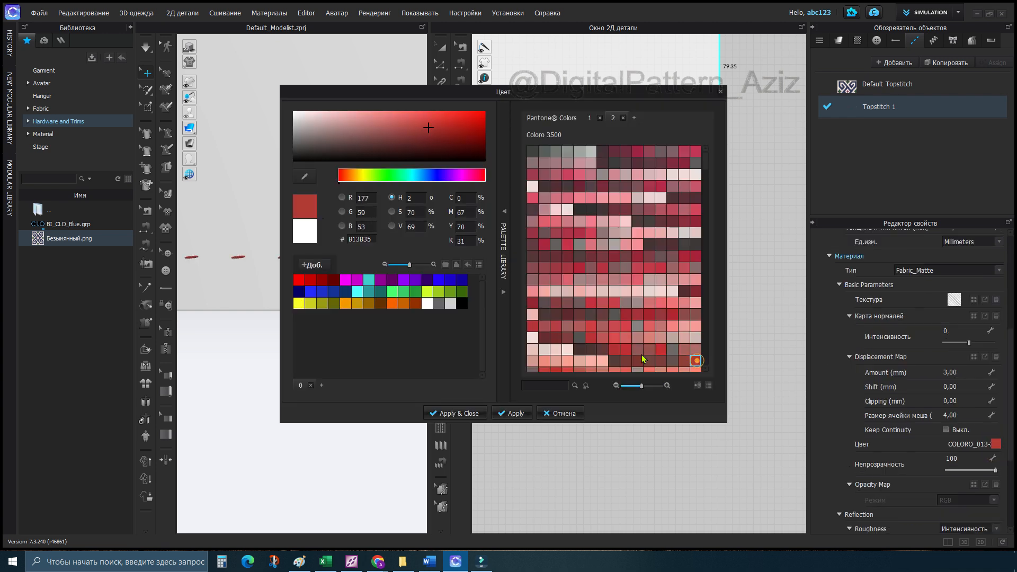
scroll(611, 328, down, 10)
click(619, 360)
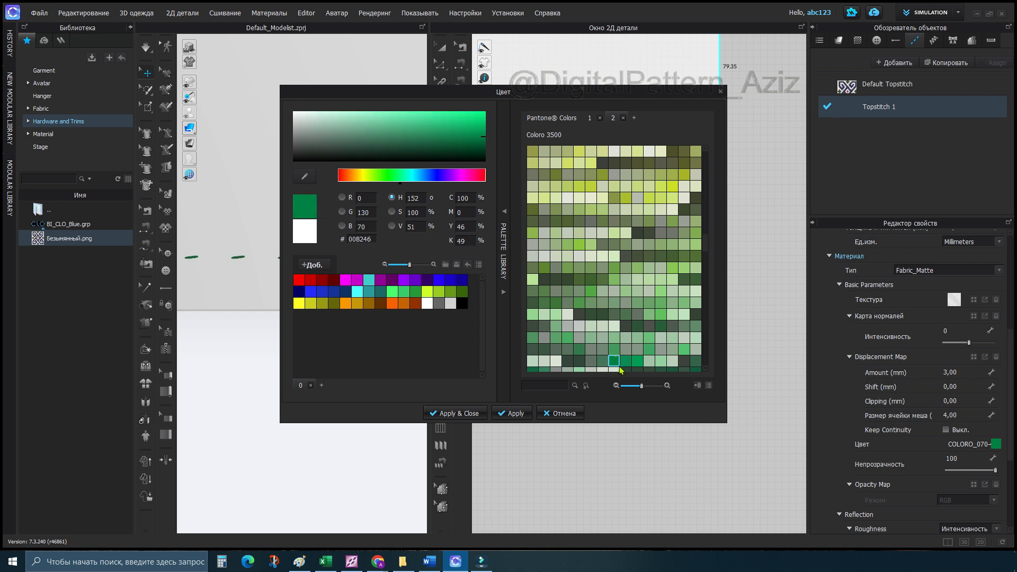
click(451, 414)
Set the space between the Topstitch 1 stitches to 0.30 cm.
scroll(316, 265, up, 3)
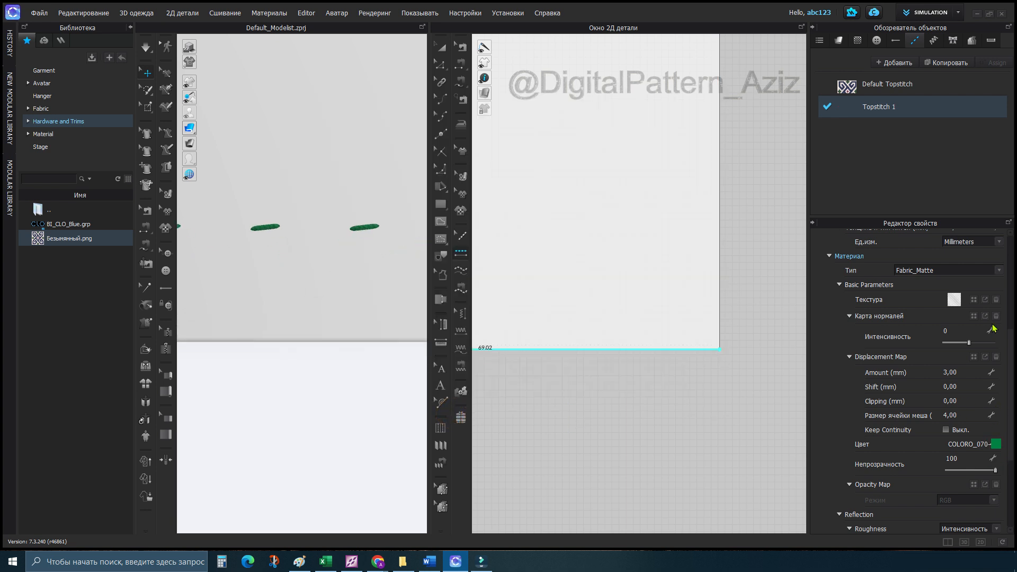
scroll(994, 328, up, 3)
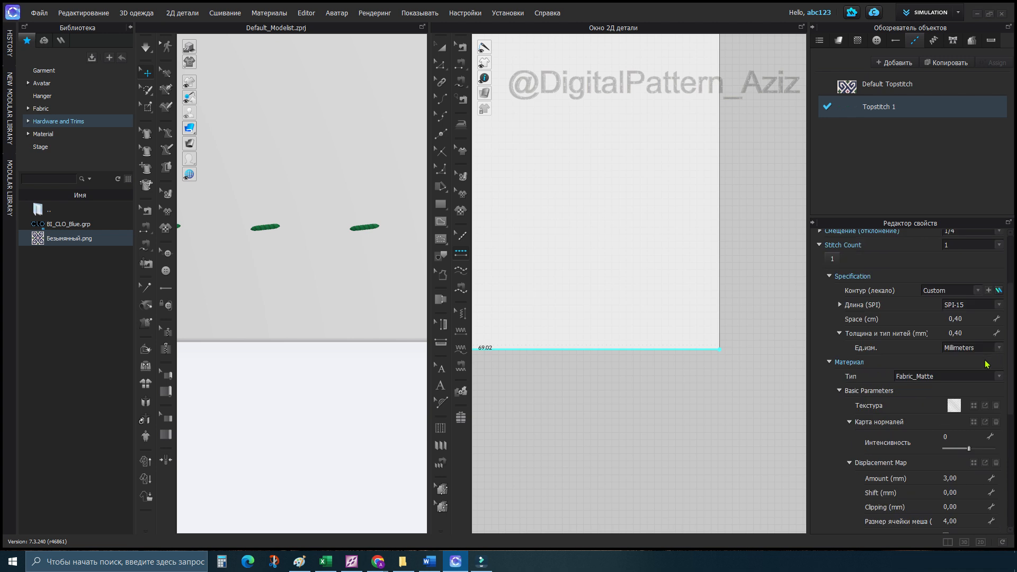
click(971, 319)
text(0,3)
key(Return)
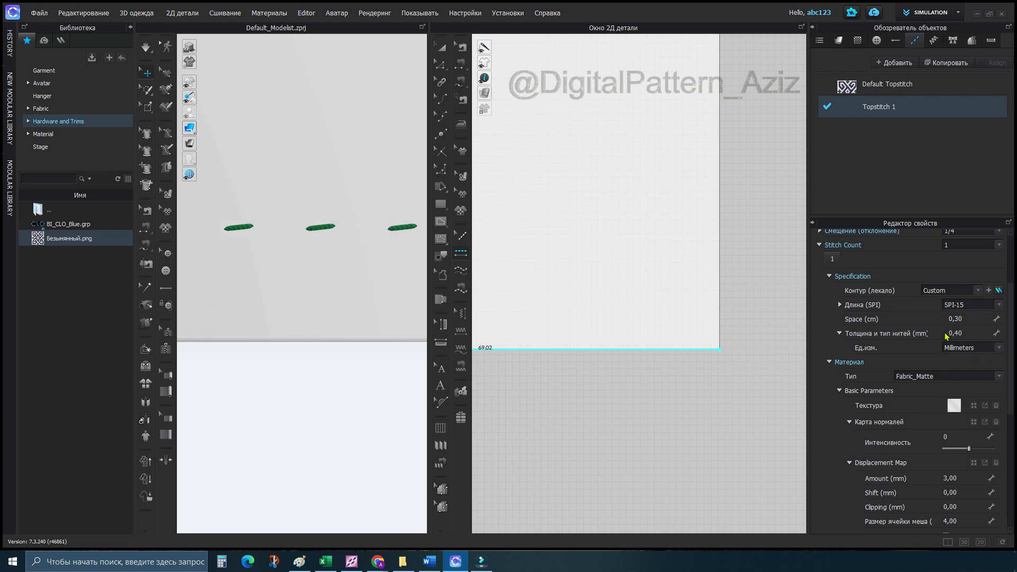
Try two stitch lines on the Topstitch 1 style and return it to a single line.
scroll(974, 406, down, 2)
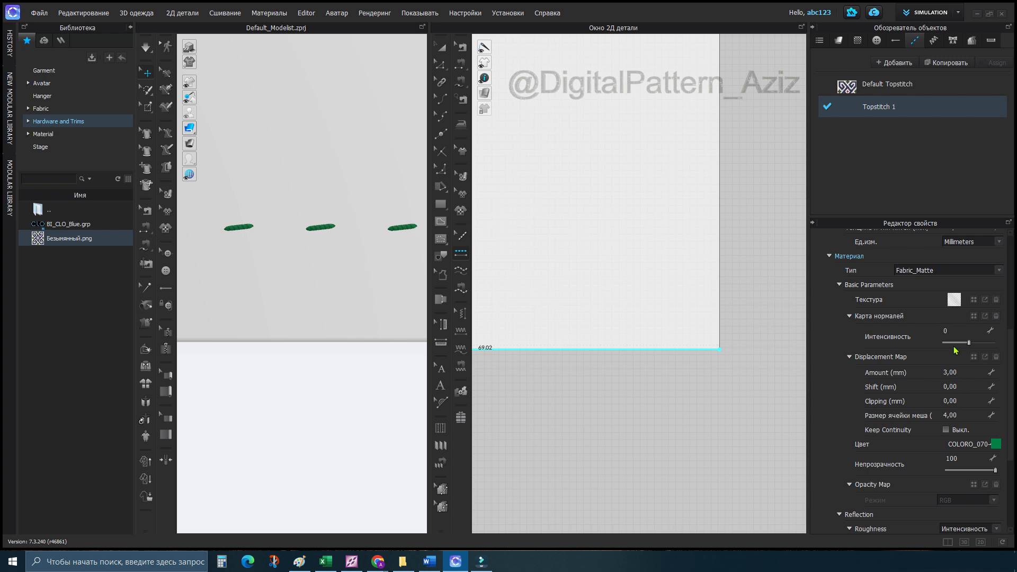
scroll(955, 349, down, 3)
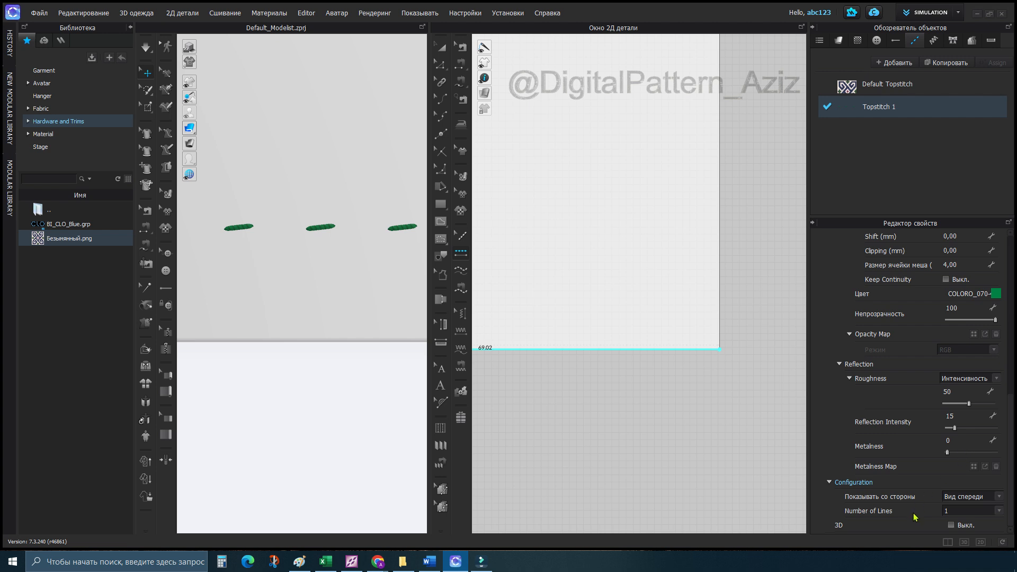
click(998, 512)
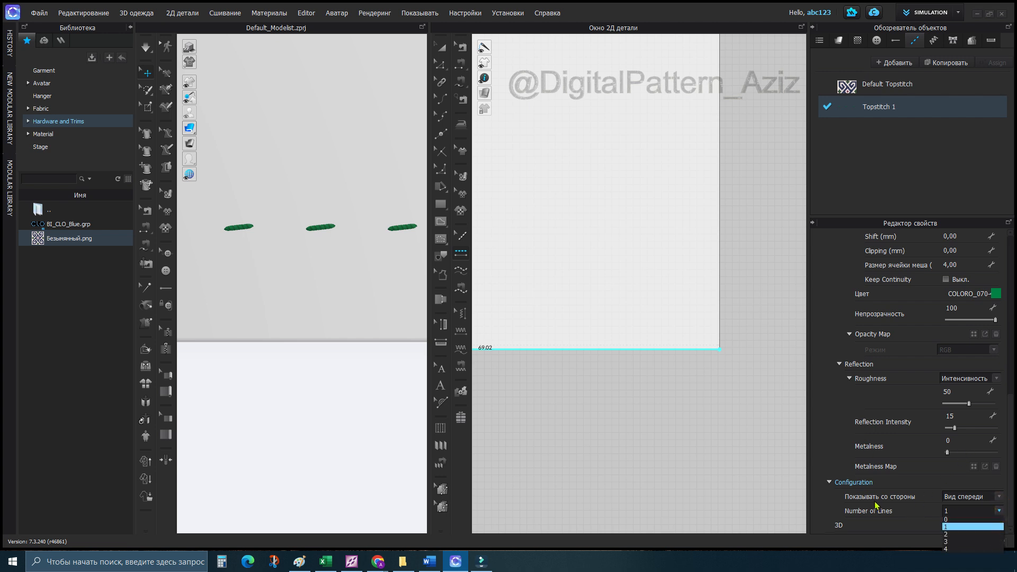
click(961, 534)
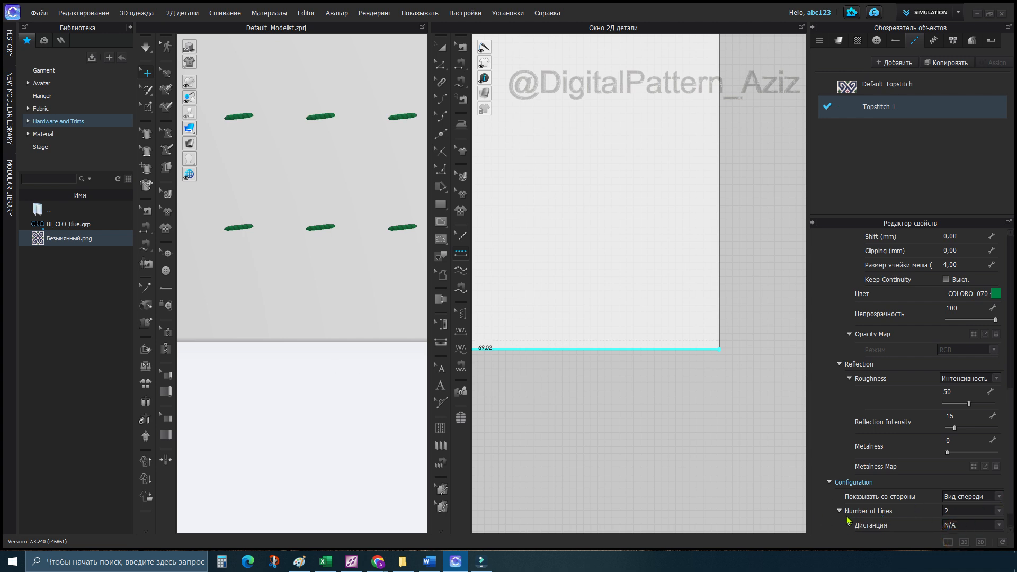
click(999, 514)
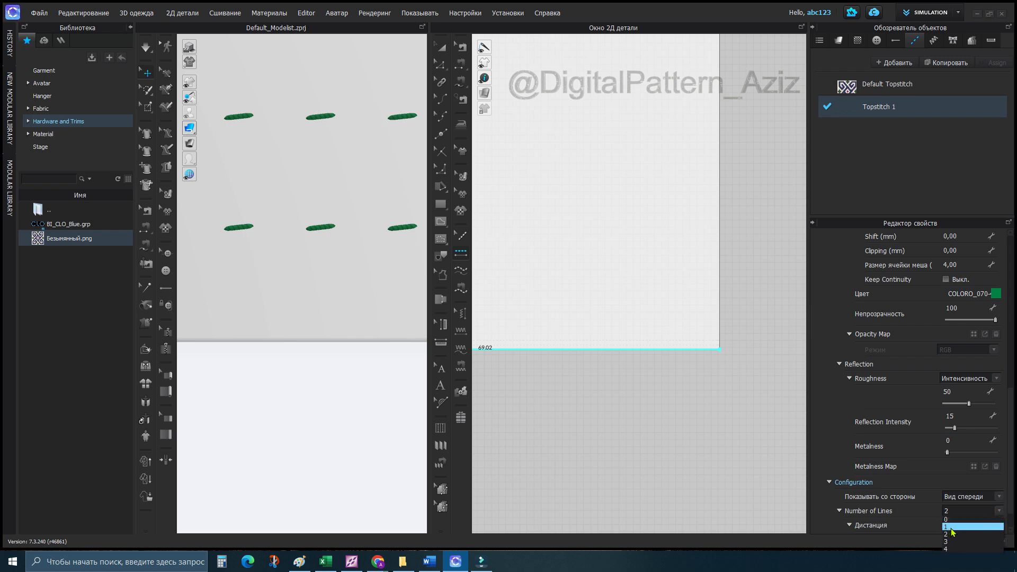
click(980, 527)
Set the number of lines of the Topstitch 1 style to 4 and check the rows in 3D.
click(1000, 512)
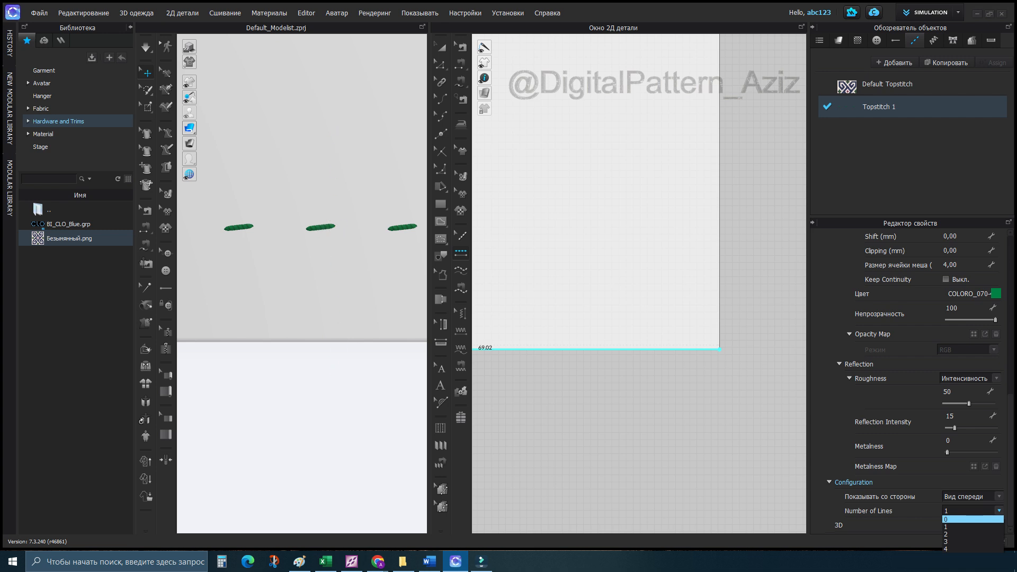
click(973, 535)
scroll(341, 349, down, 8)
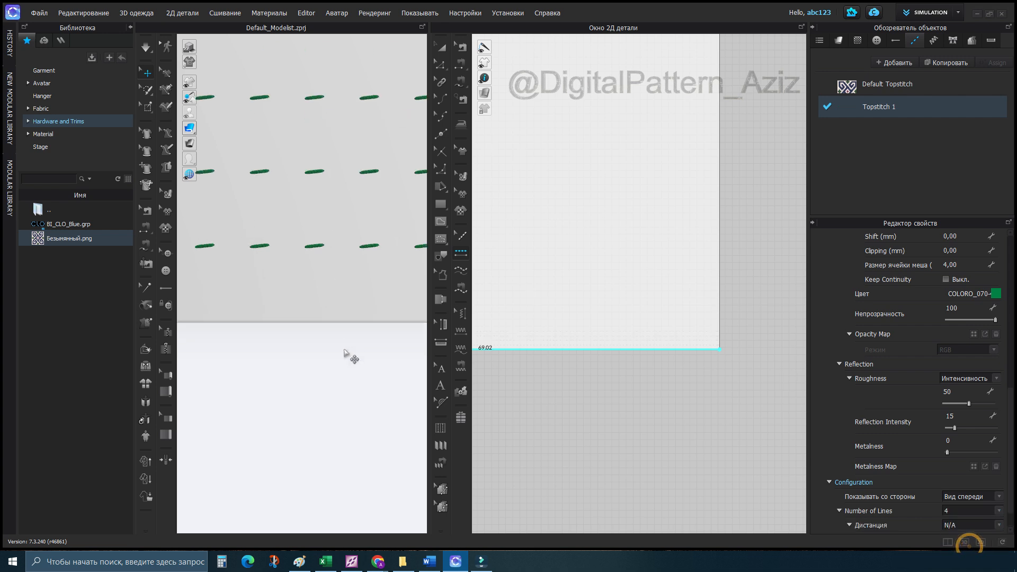
middle_drag(324, 326, 261, 416)
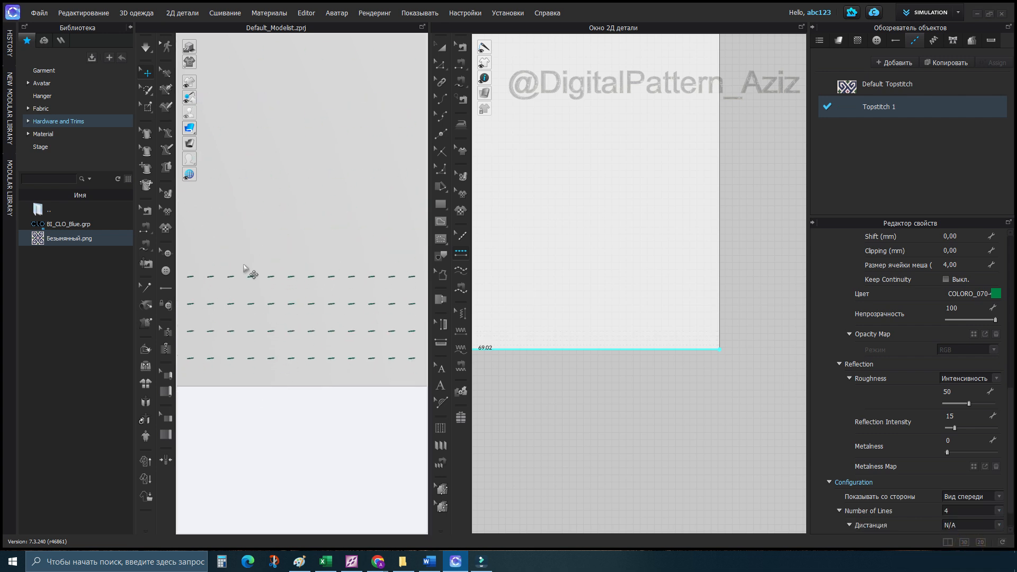
scroll(295, 390, down, 2)
scroll(295, 332, up, 10)
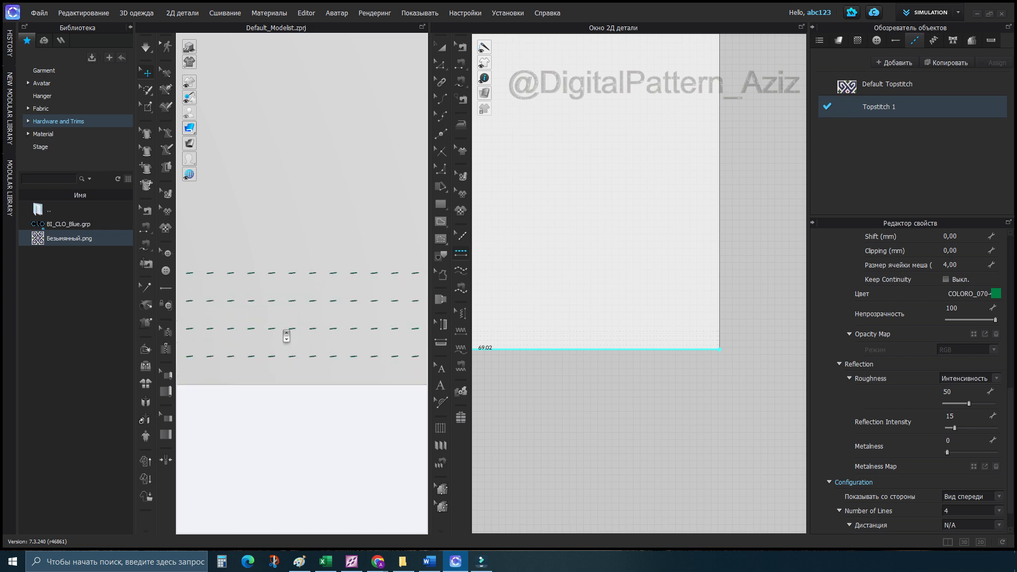
click(625, 334)
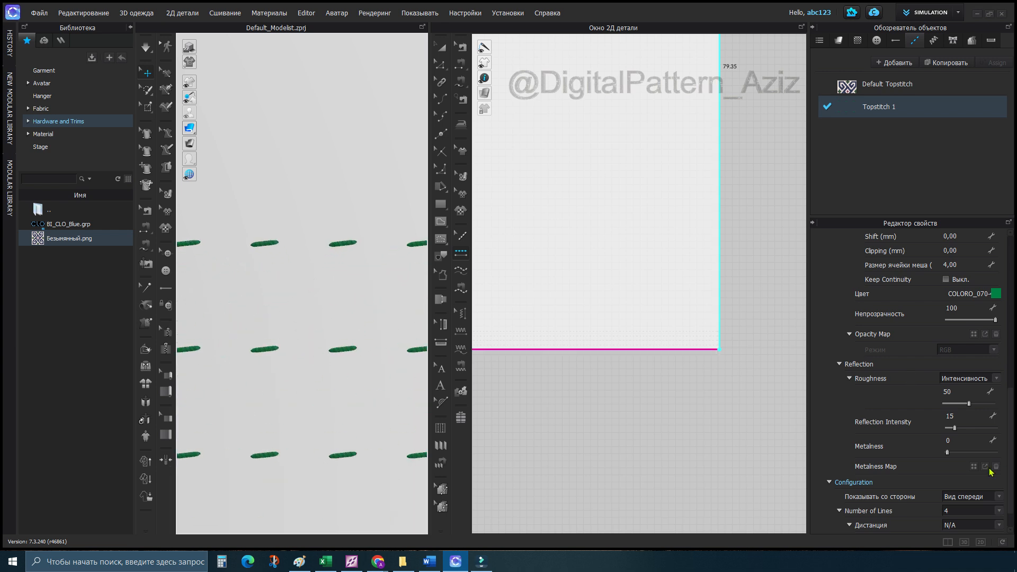
Try a distance of 3/4" between the Topstitch 1 lines.
click(1000, 499)
click(1000, 496)
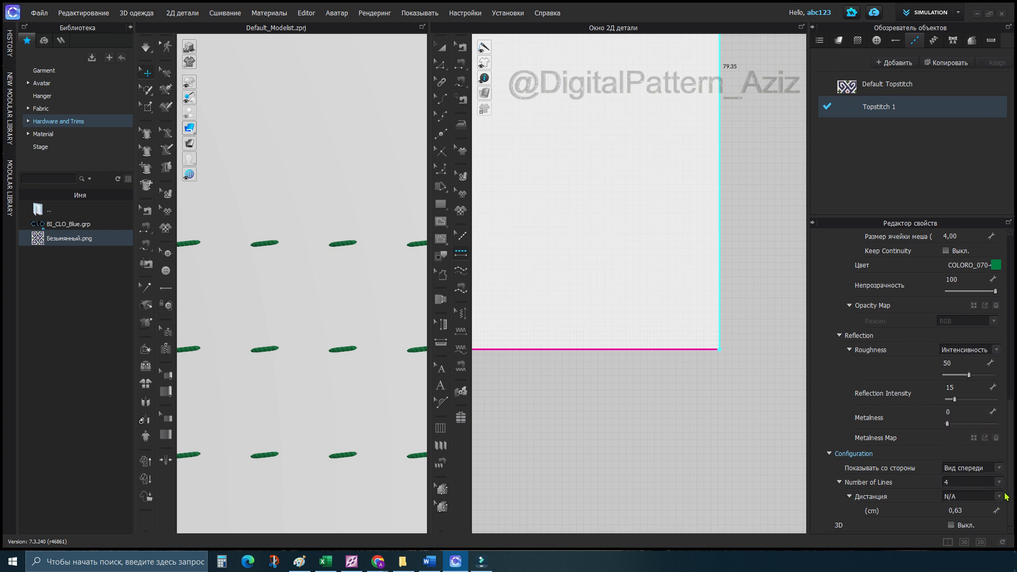
click(999, 497)
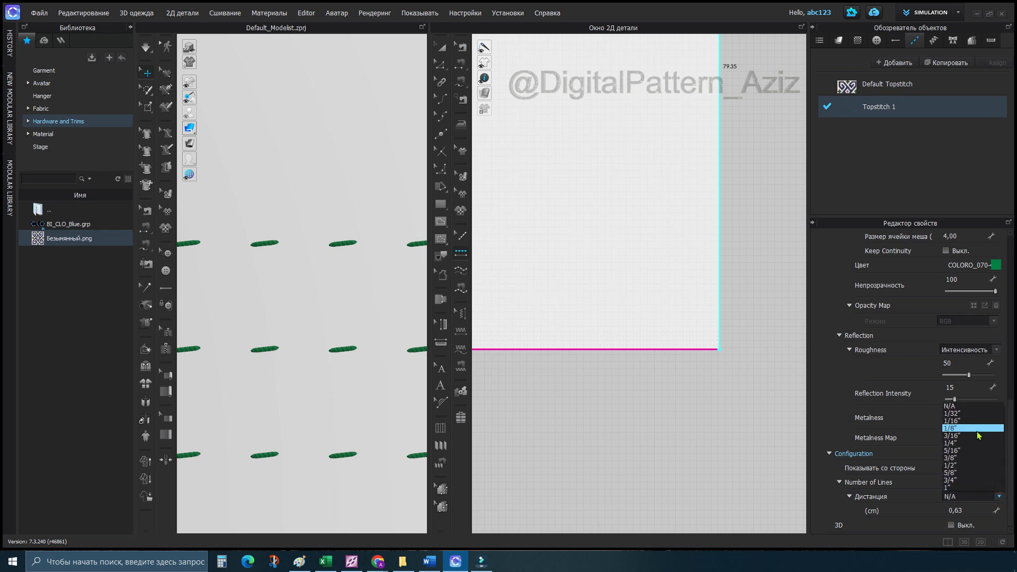
click(980, 478)
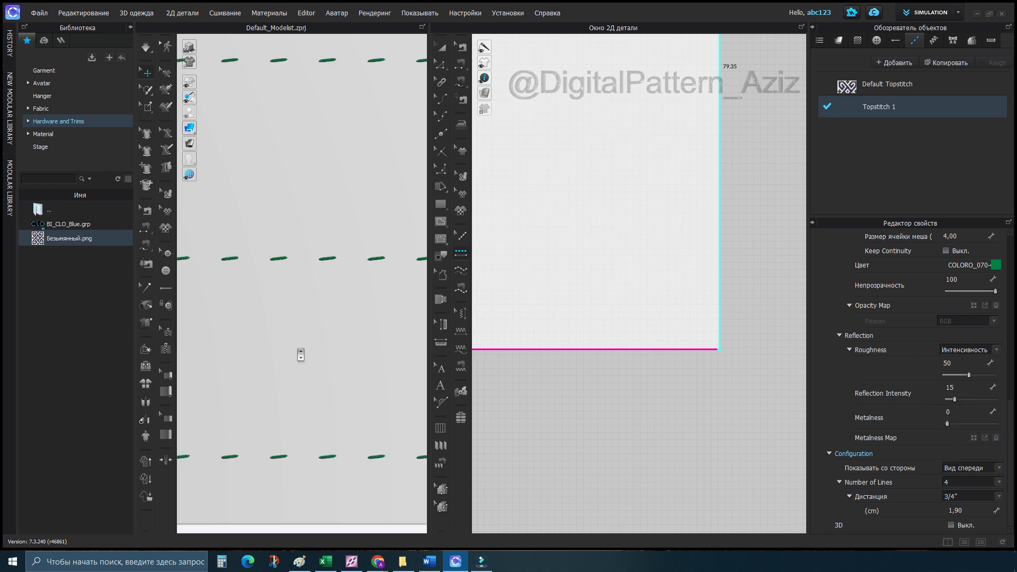
scroll(300, 355, down, 6)
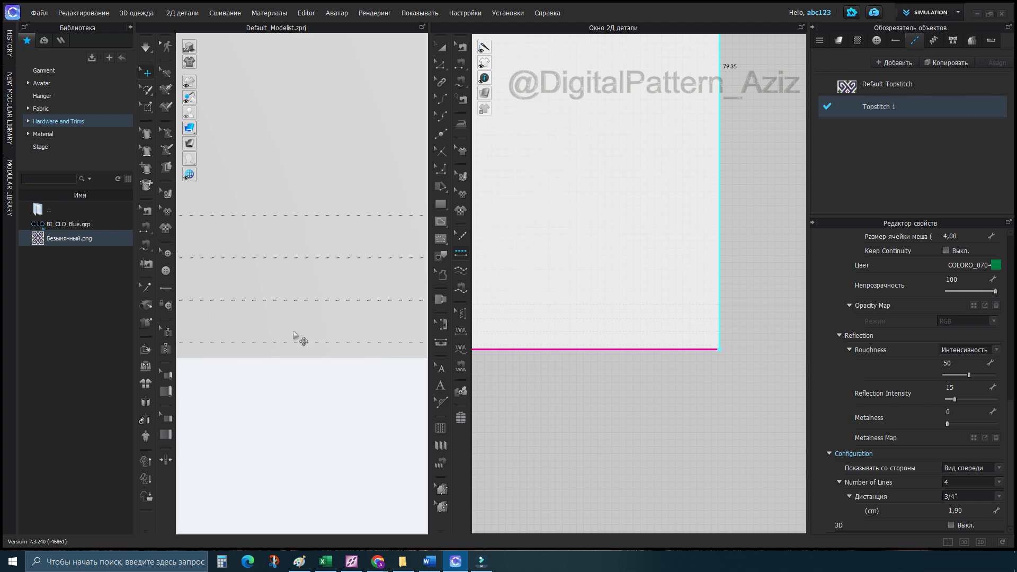
scroll(300, 334, up, 2)
Set the distance between the Topstitch 1 lines to 1/4" and inspect the rows along the bottom edge in 3D.
click(971, 503)
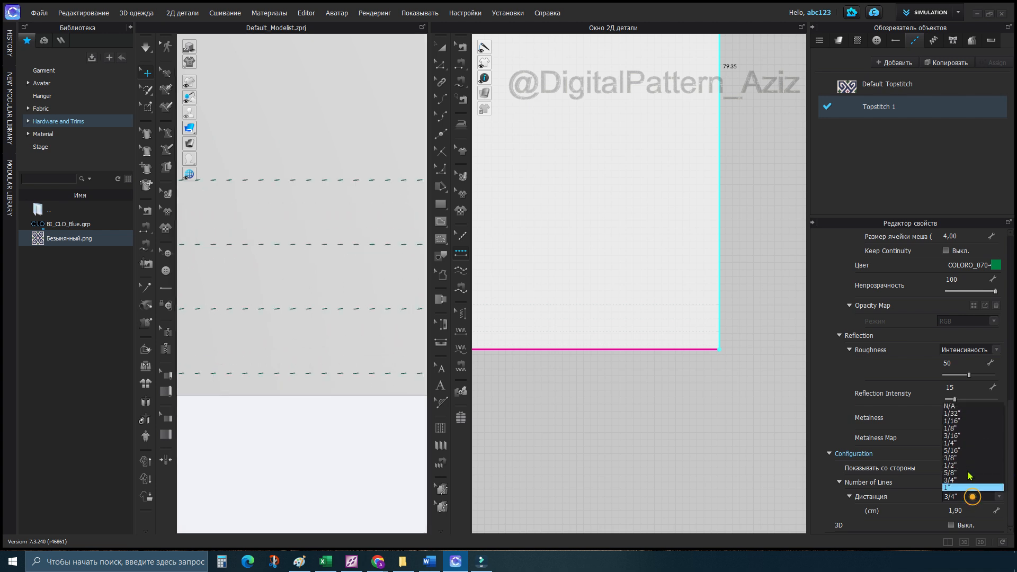
click(958, 439)
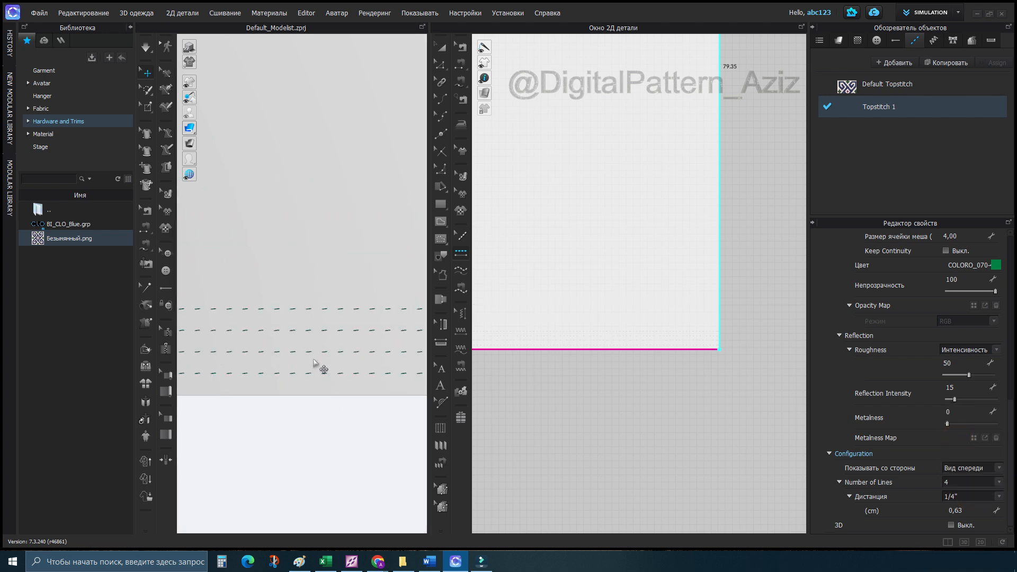
scroll(300, 357, up, 3)
middle_drag(318, 420, 249, 333)
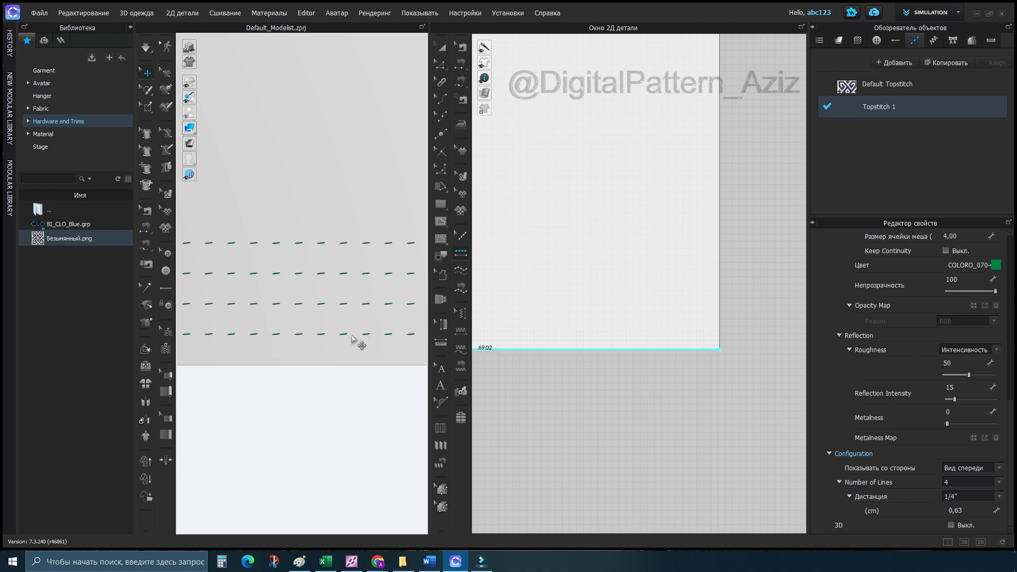
scroll(339, 342, up, 3)
middle_drag(333, 359, 227, 373)
scroll(270, 371, down, 2)
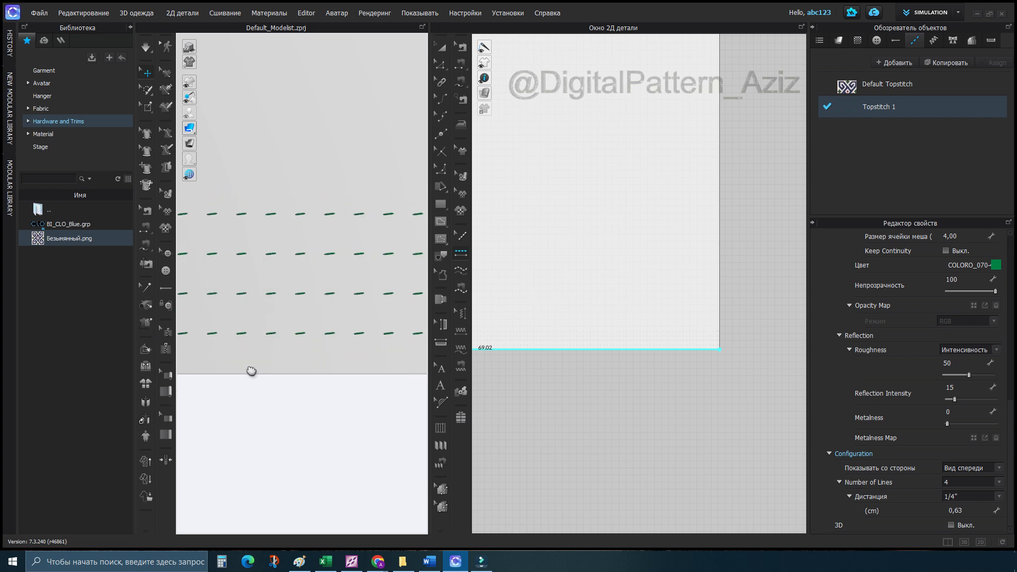
scroll(341, 357, up, 2)
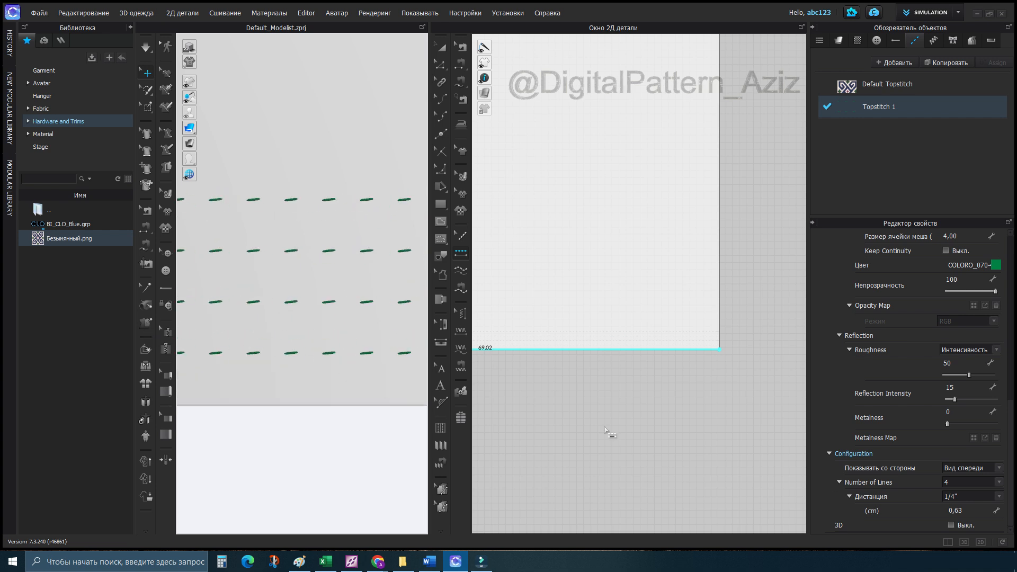
Turn on the 3D option of the Topstitch 1 configuration and check the stitch rows in the 3D view.
click(952, 526)
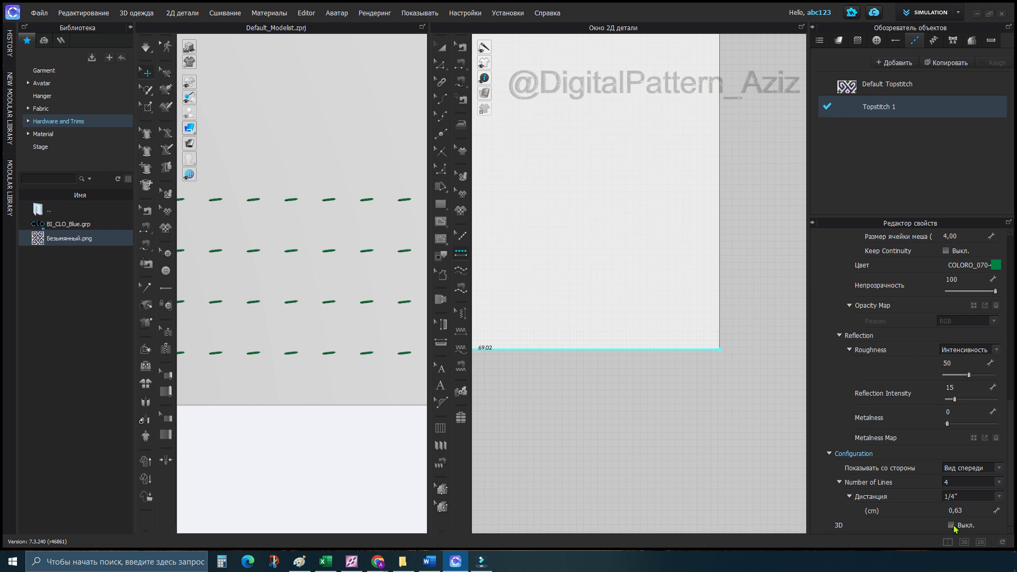
scroll(359, 382, down, 2)
scroll(360, 383, down, 2)
scroll(316, 299, up, 2)
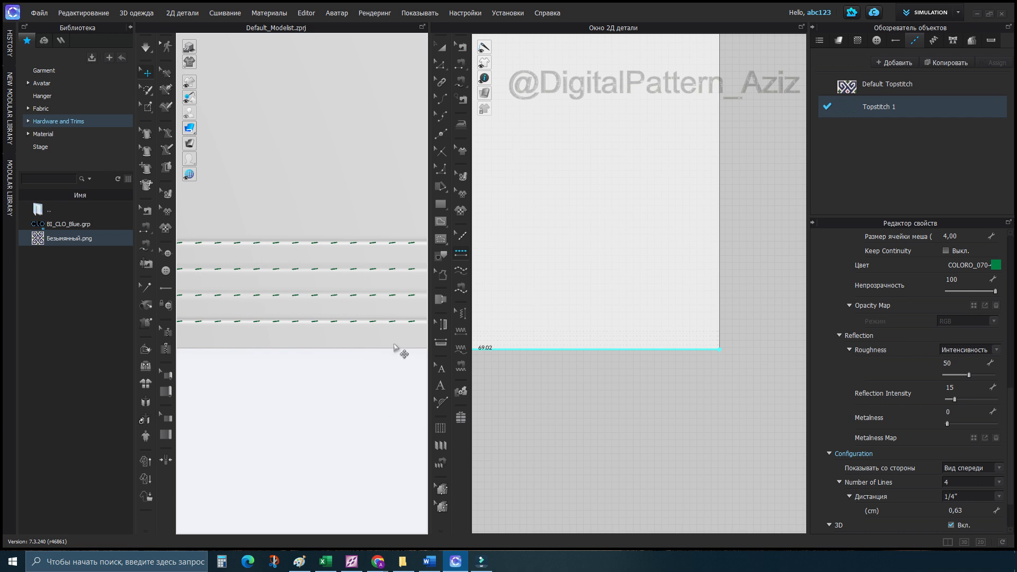
scroll(948, 427, down, 2)
scroll(938, 461, up, 10)
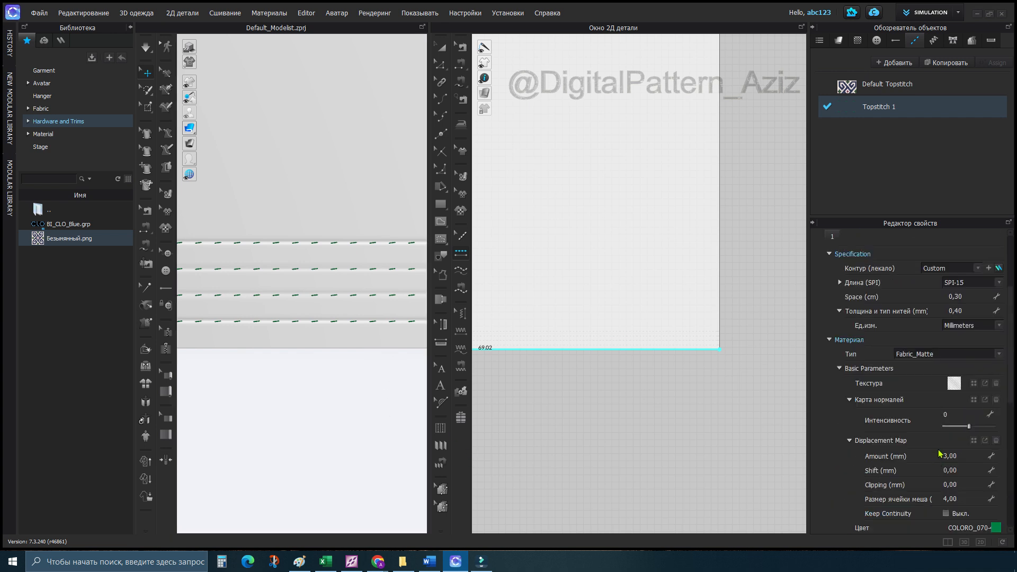
scroll(901, 414, up, 5)
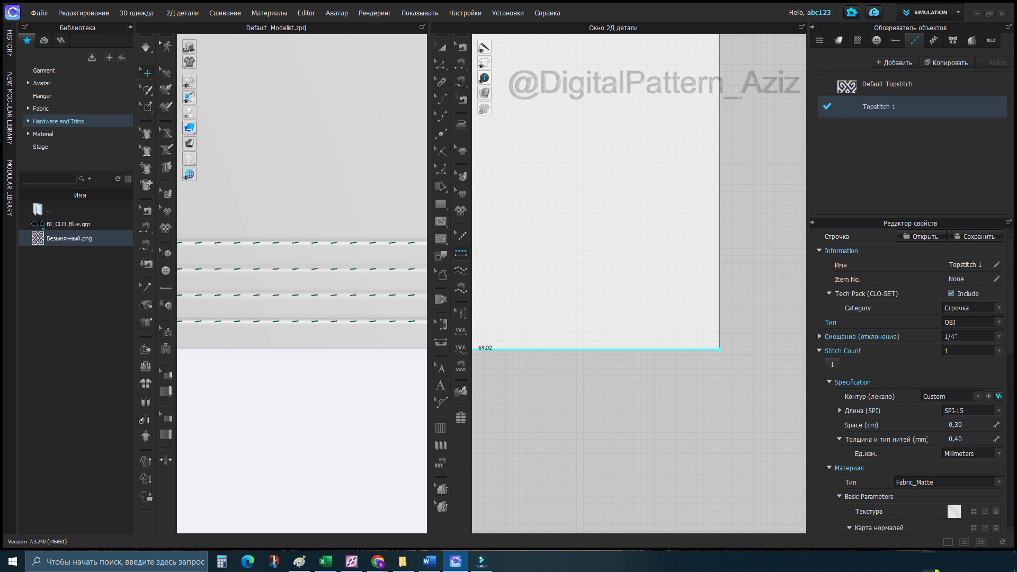
click(929, 563)
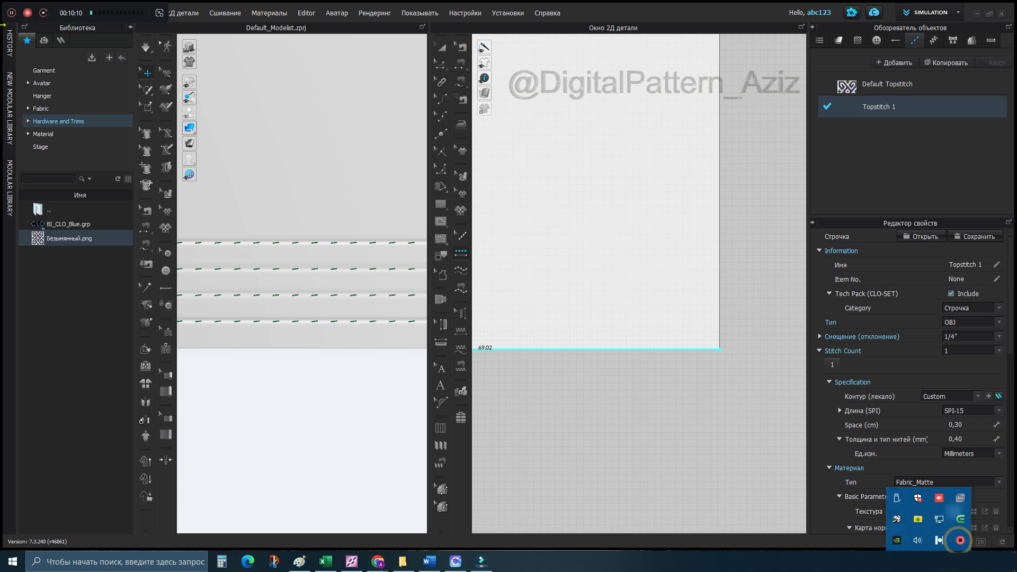
click(11, 13)
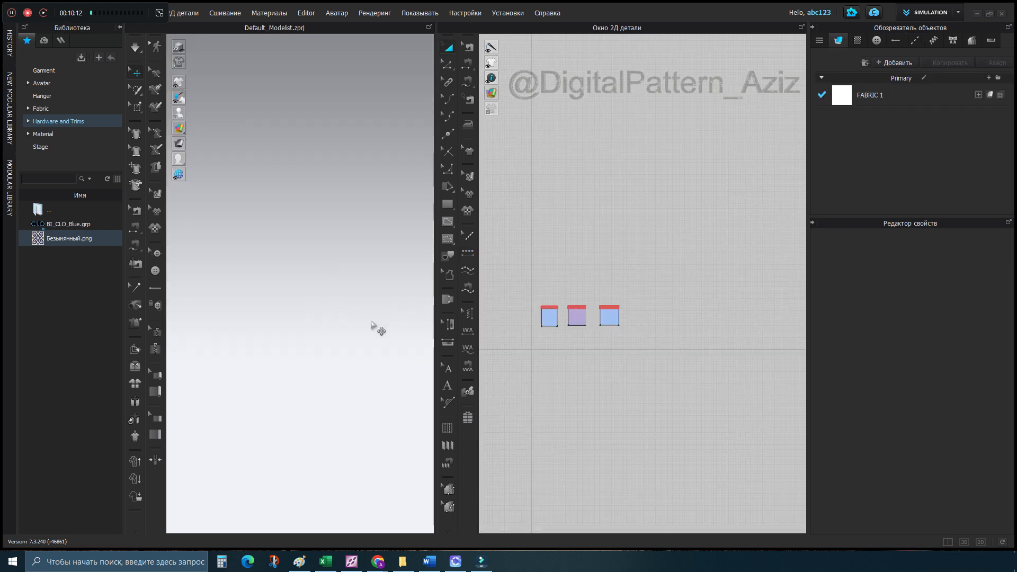
Enlarge the 3D window and examine the three pattern pieces and their existing stitching one after another.
right_drag(543, 316, 565, 317)
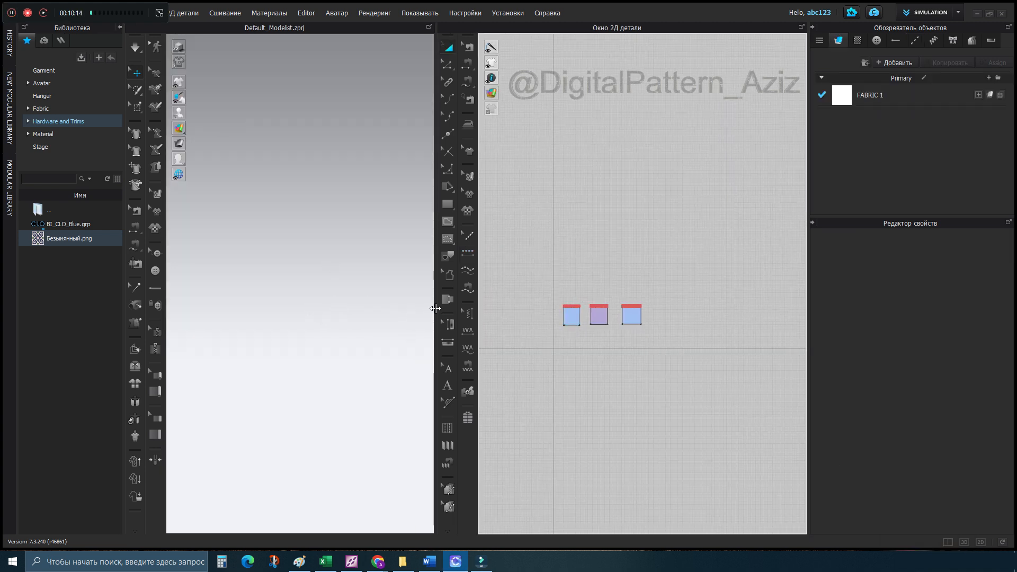
drag(436, 309, 563, 310)
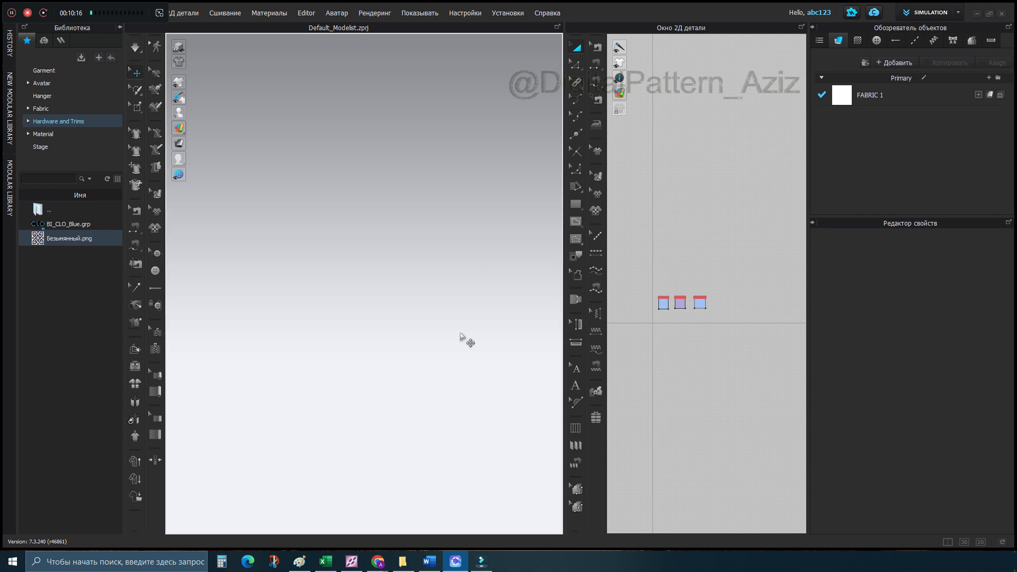
middle_drag(427, 347, 466, 348)
scroll(376, 339, up, 4)
scroll(377, 339, down, 5)
middle_drag(377, 339, 465, 339)
middle_drag(345, 333, 407, 336)
scroll(407, 335, up, 2)
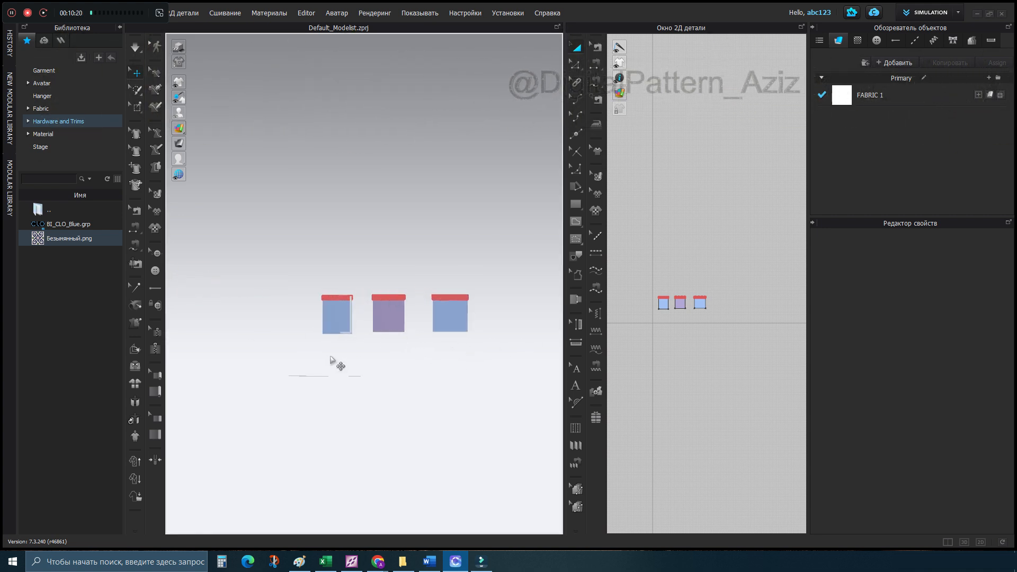
scroll(401, 393, up, 4)
scroll(281, 342, up, 6)
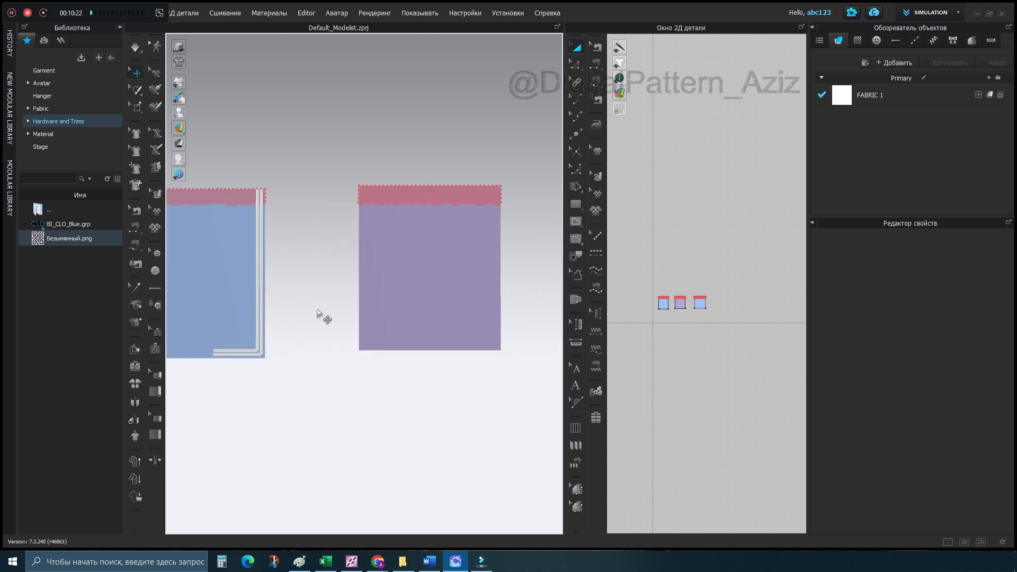
scroll(252, 377, up, 3)
mouse_move(252, 377)
middle_down()
mouse_move(443, 377)
mouse_move(315, 414)
middle_up()
scroll(345, 402, up, 2)
scroll(345, 409, down, 5)
middle_drag(415, 416, 311, 408)
middle_drag(388, 406, 177, 438)
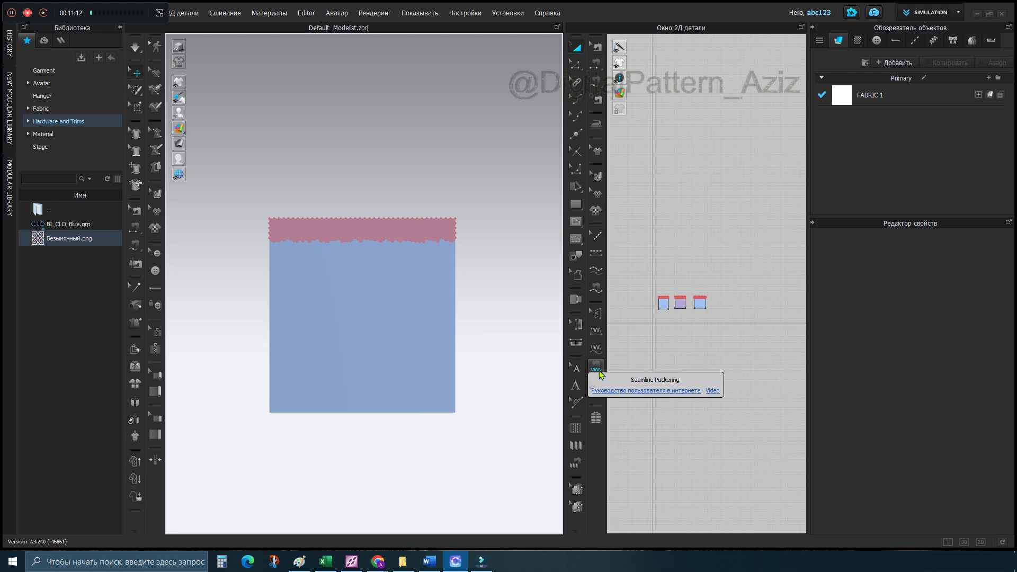
middle_drag(527, 366, 439, 367)
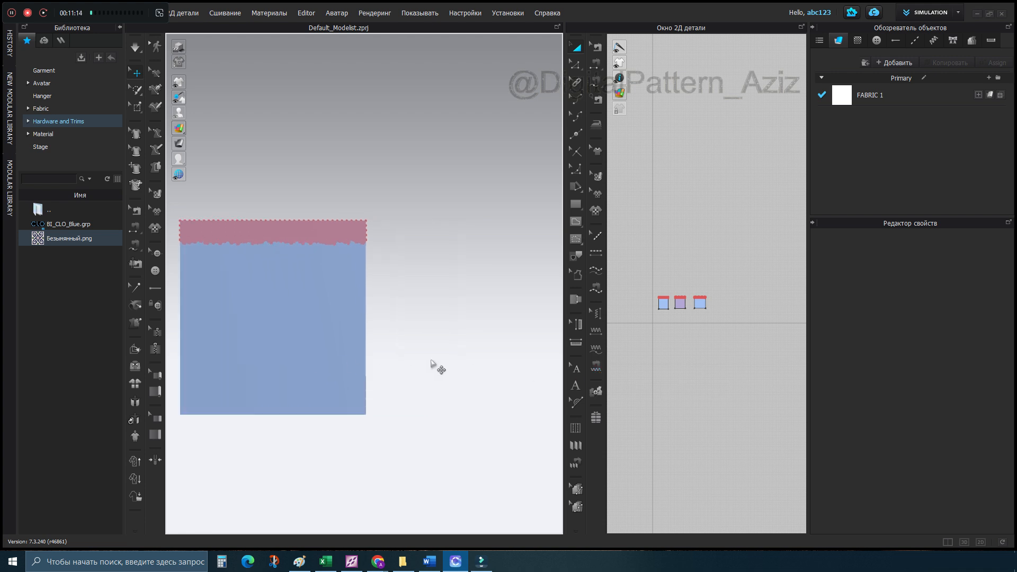
scroll(447, 375, down, 6)
middle_drag(359, 377, 598, 357)
middle_drag(389, 312, 364, 300)
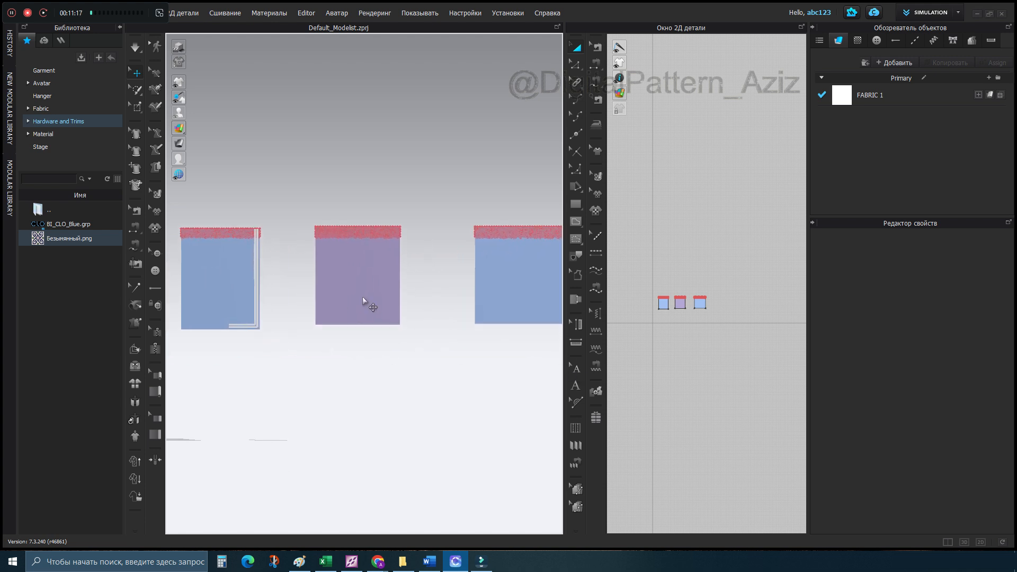
click(598, 235)
click(260, 290)
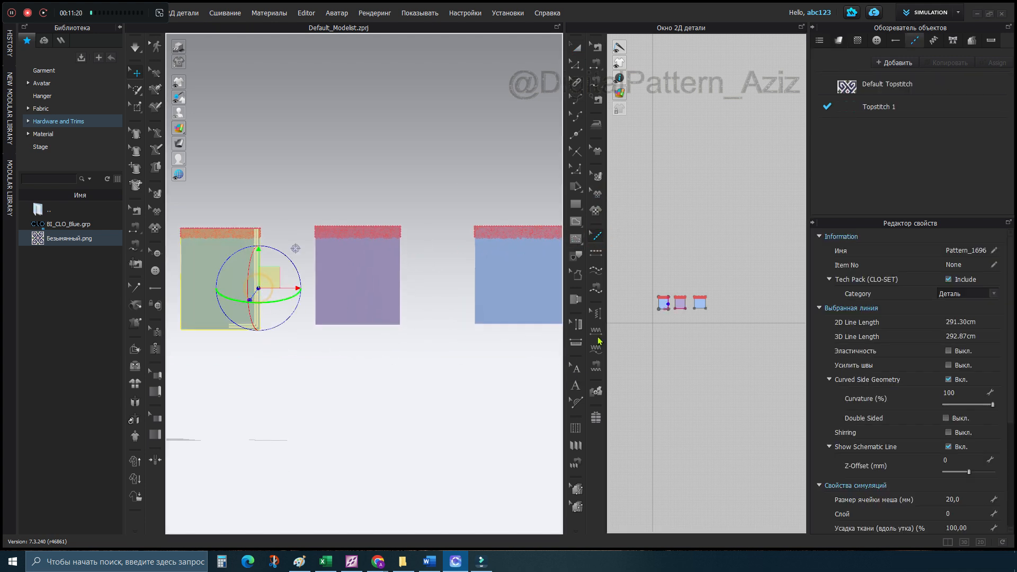
scroll(466, 305, down, 2)
middle_drag(465, 305, 402, 304)
scroll(673, 310, up, 9)
scroll(673, 311, up, 2)
middle_drag(674, 311, 754, 325)
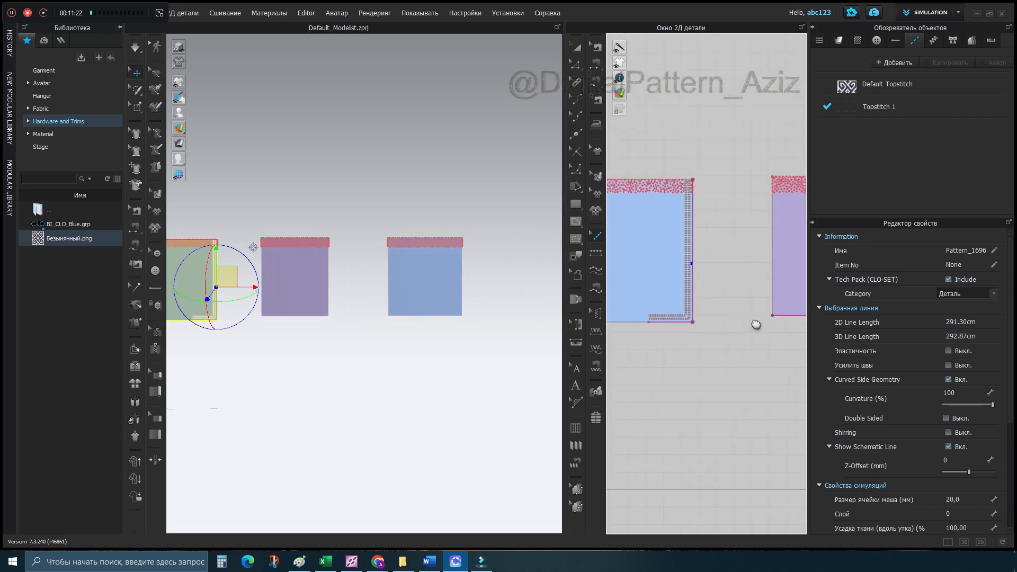
key(Delete)
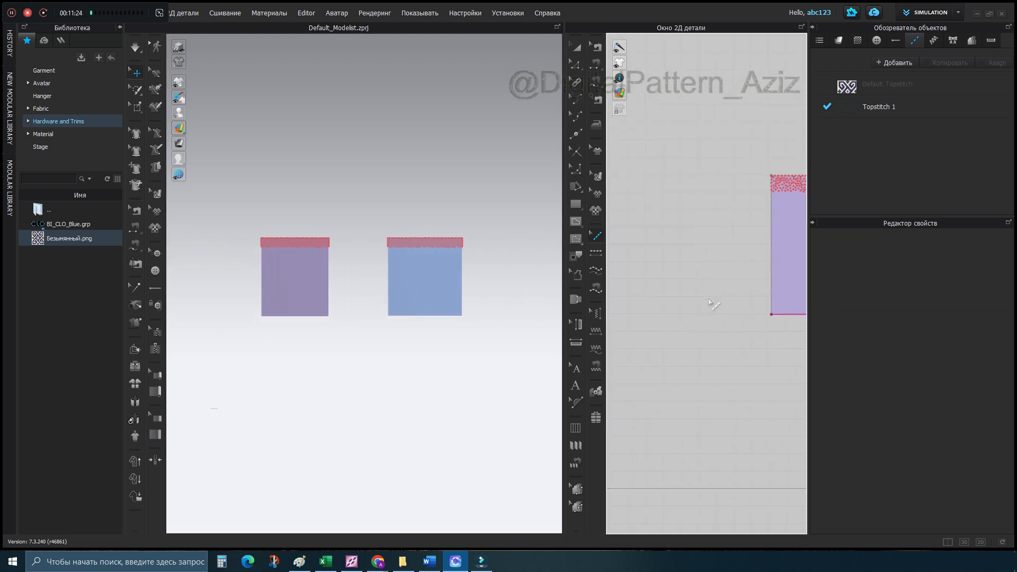
key(ctrl+z)
Delete the topstitch that follows the right edge and lower corner of the leftmost pattern piece.
click(692, 288)
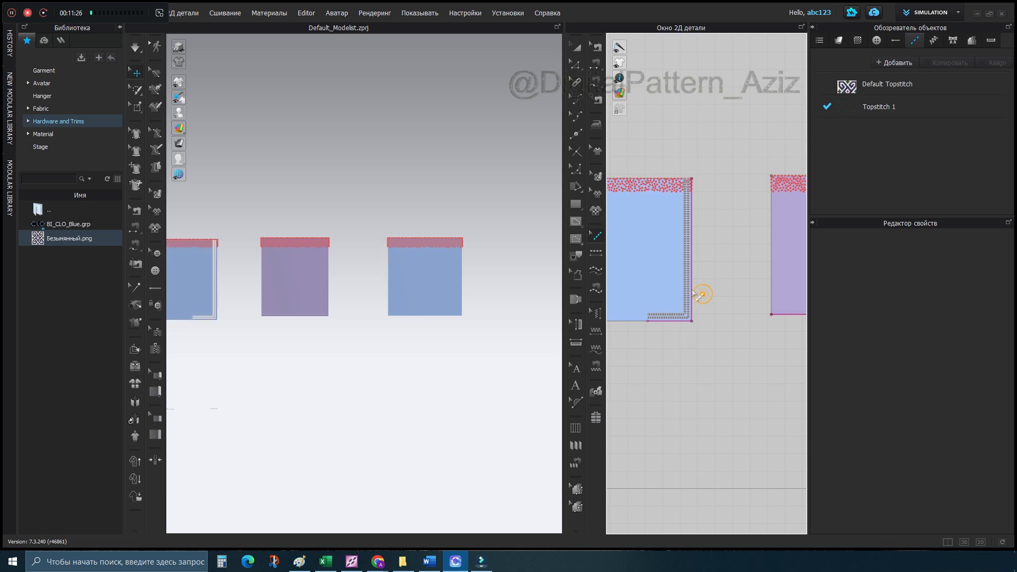
key(Delete)
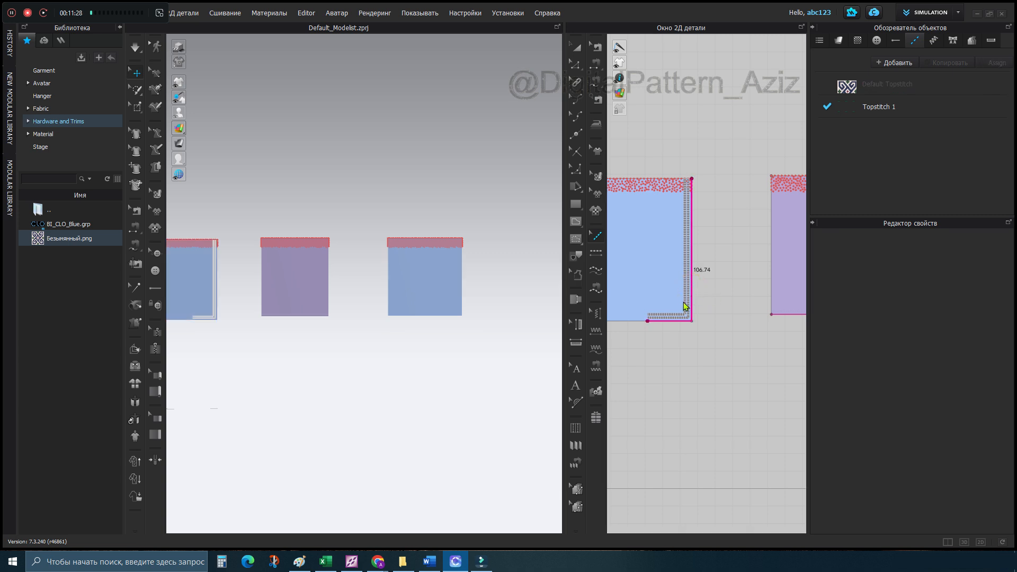
scroll(693, 303, down, 5)
mouse_move(693, 307)
middle_down()
mouse_move(622, 303)
mouse_move(679, 300)
middle_up()
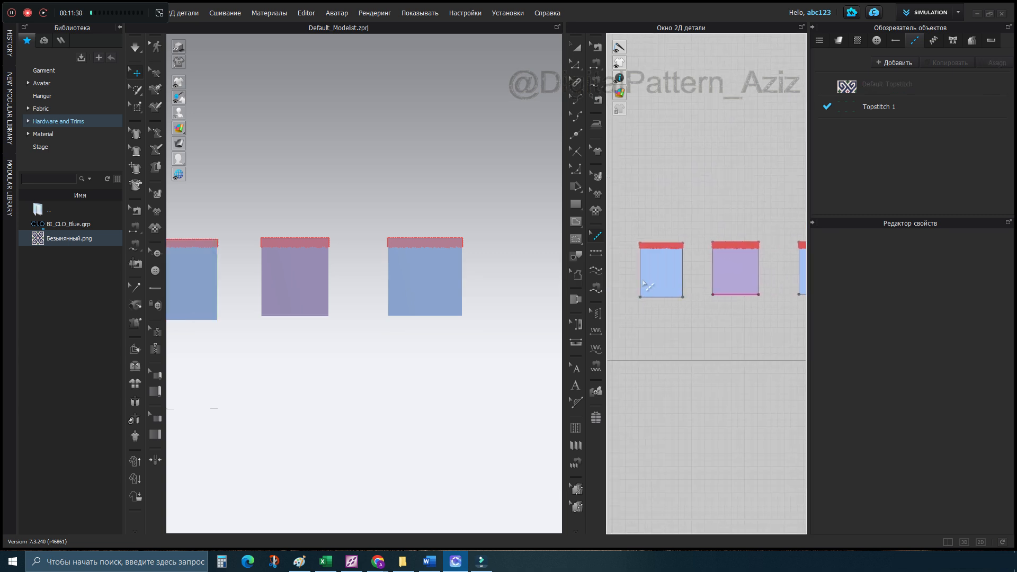
Enlarge the 2D window and draw an internal line about 74 cm long on the leftmost piece, from its left edge to the bottom edge's midpoint.
drag(565, 271, 320, 272)
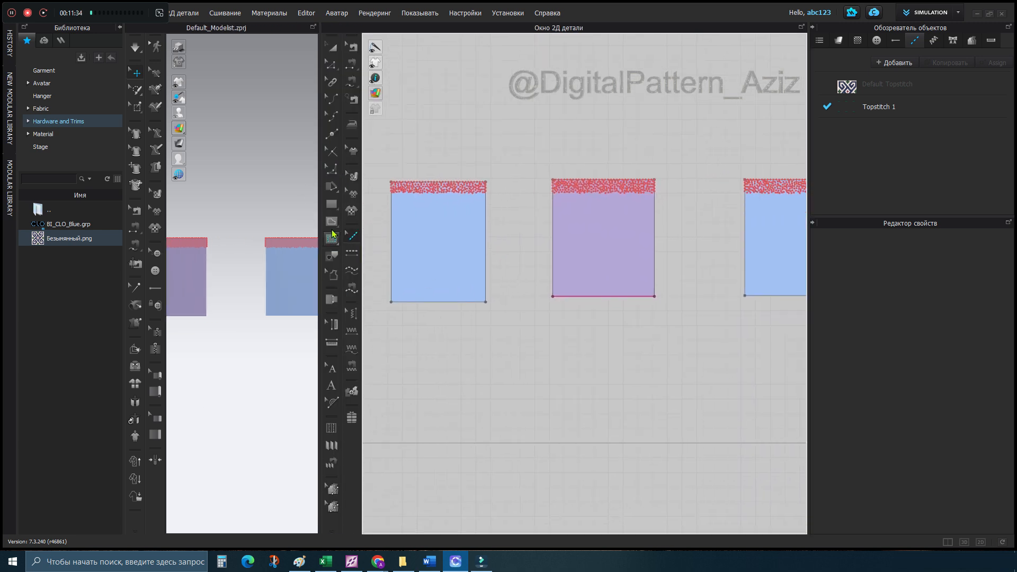
click(331, 221)
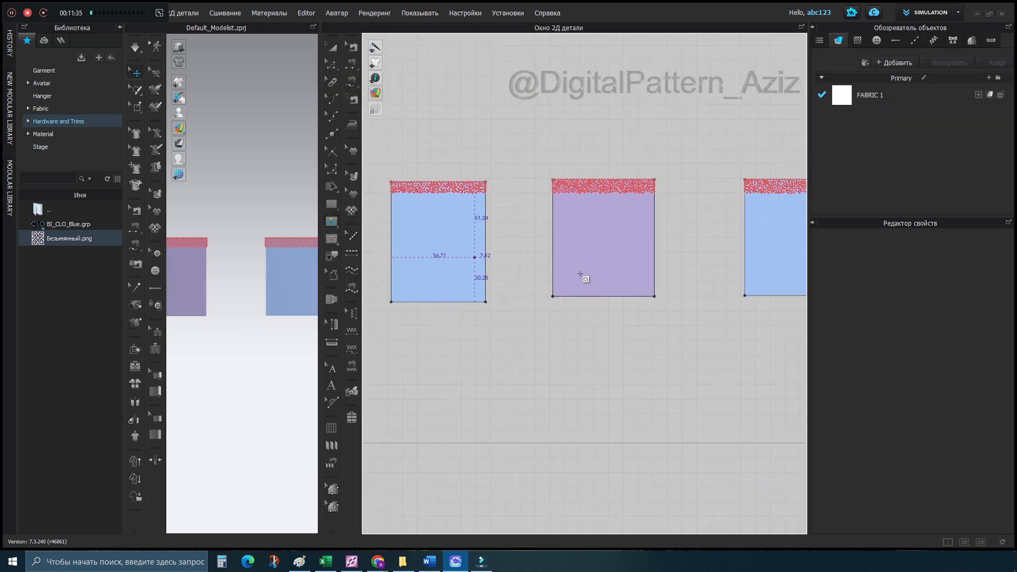
click(391, 204)
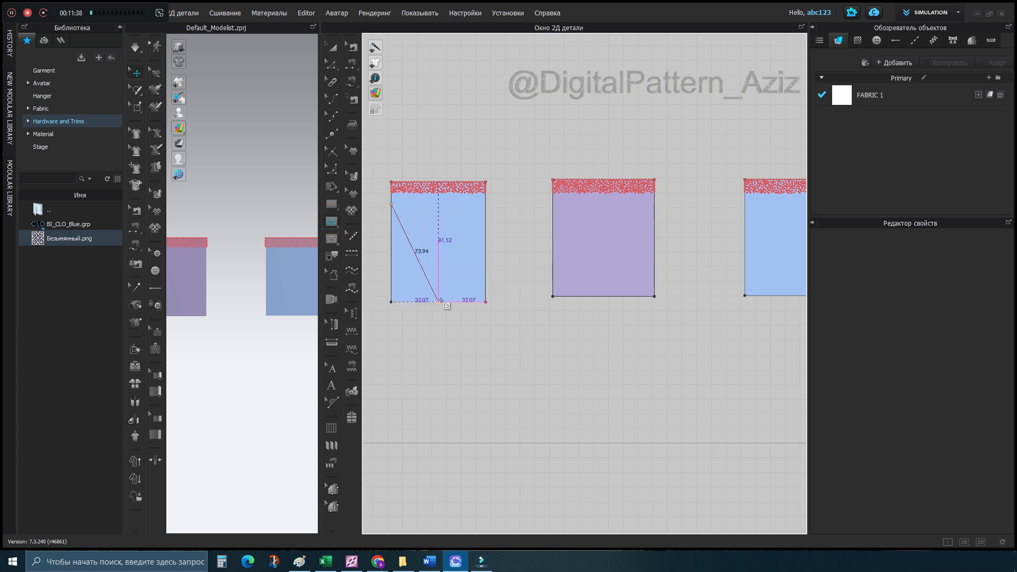
double_click(439, 303)
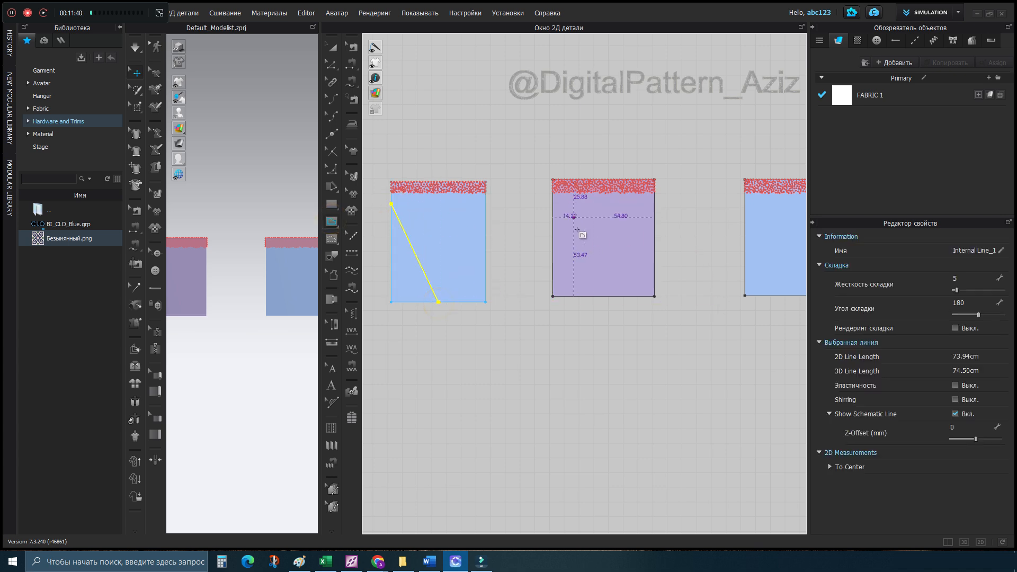
Draw a slanted internal line about 72 cm long across the middle piece and a horizontal one about 76 cm long across the rightmost piece.
click(551, 233)
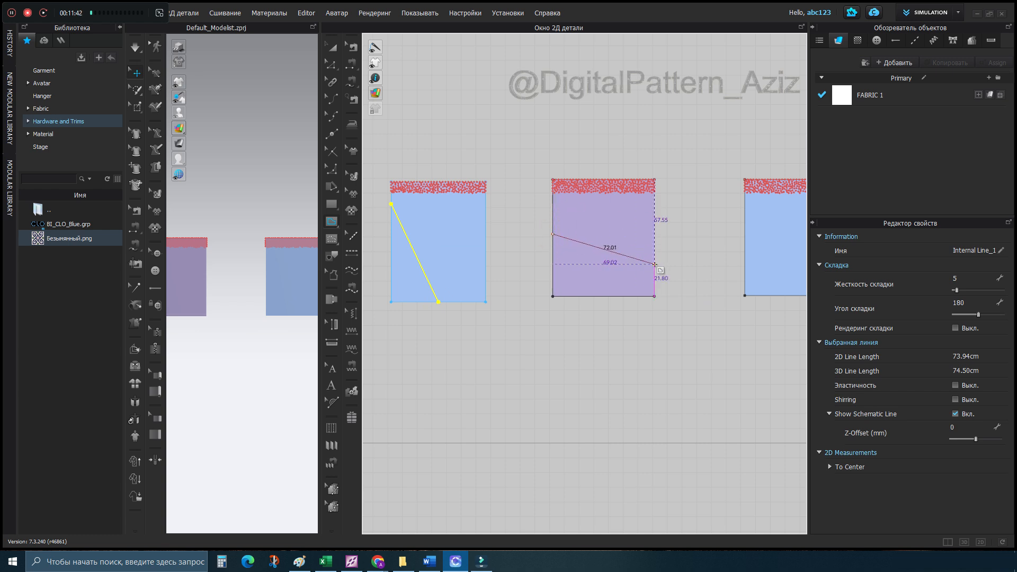
double_click(655, 264)
scroll(655, 264, down, 2)
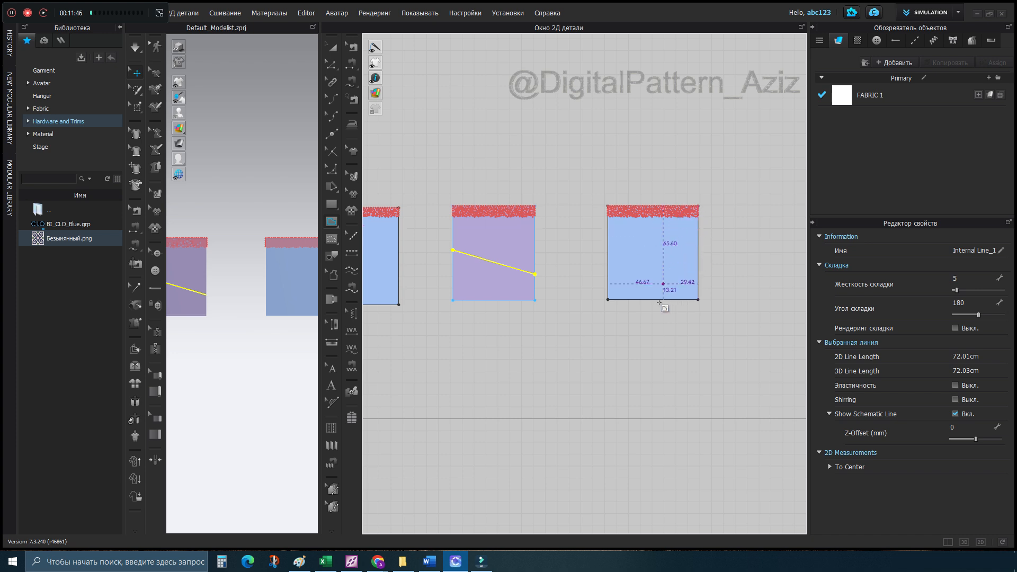
click(607, 276)
click(700, 275)
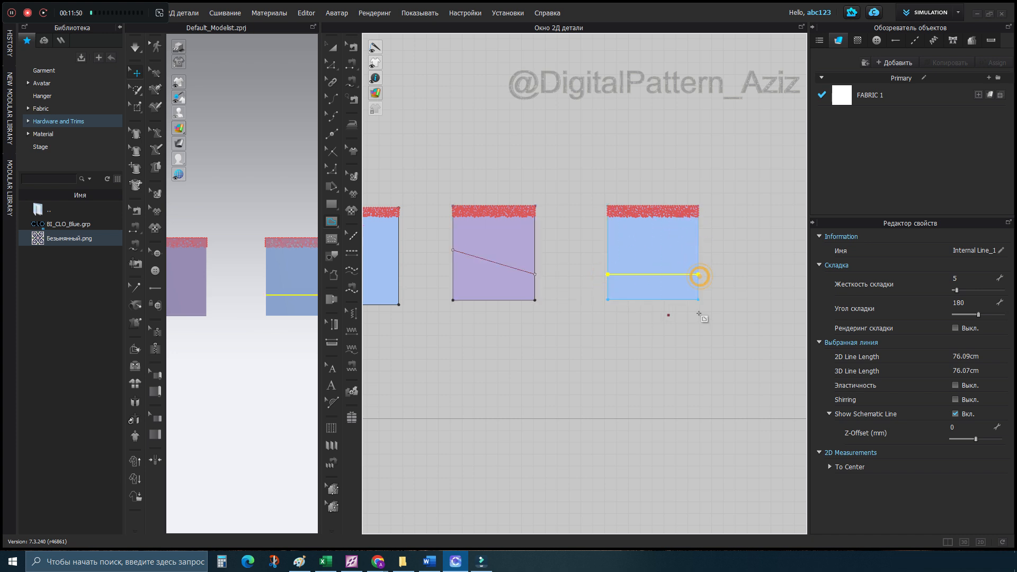
Select the internal lines of all three pieces together and apply Cut & Sew to them.
right_drag(626, 302, 734, 315)
click(331, 64)
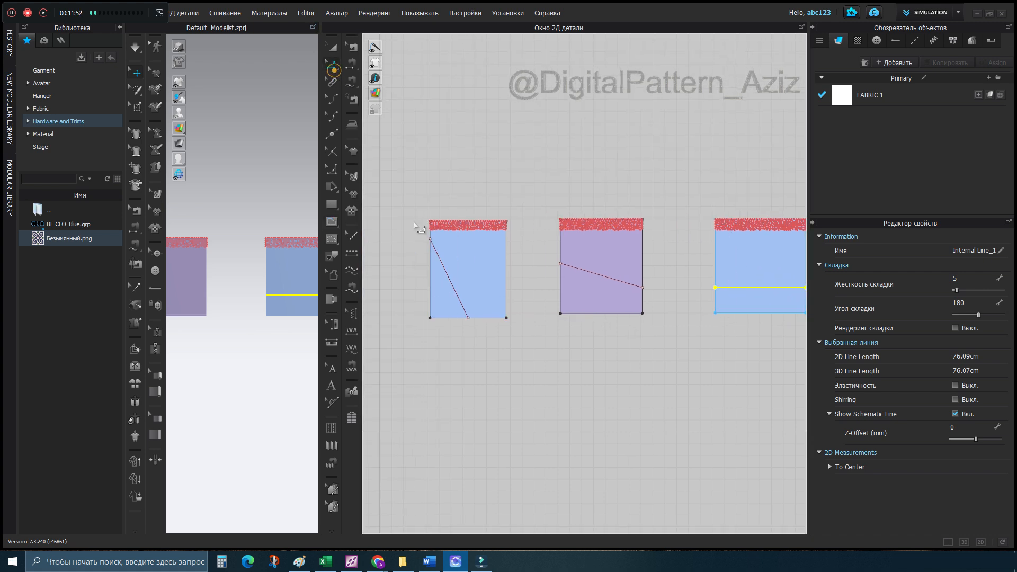
click(450, 277)
shift+click(609, 277)
shift+click(741, 288)
right_click(744, 289)
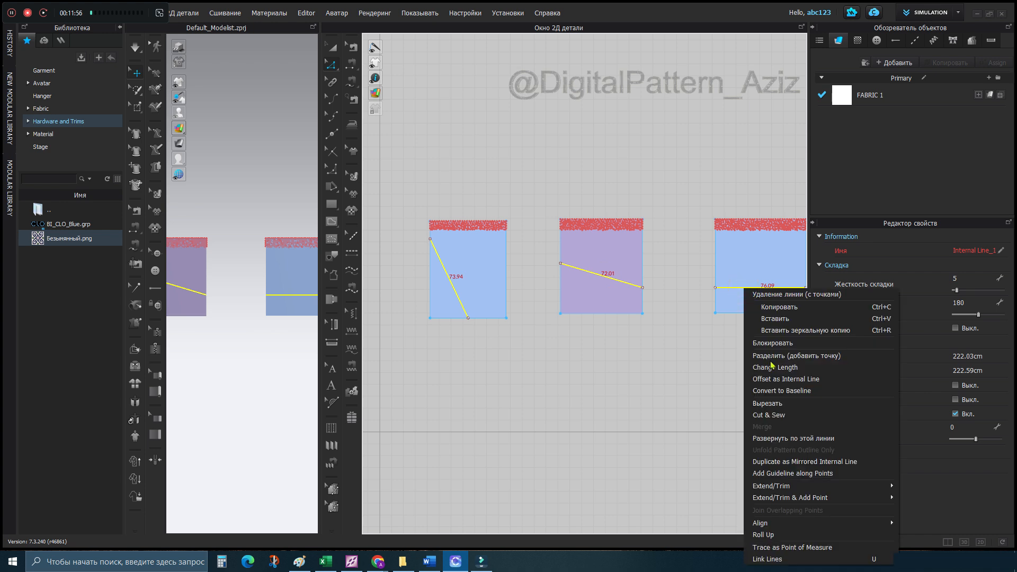
click(769, 414)
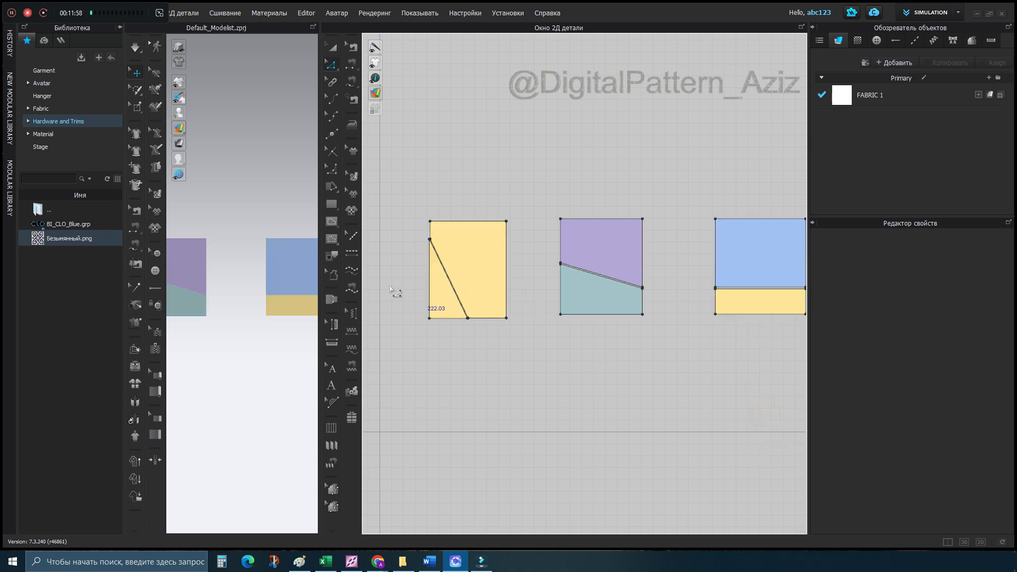
Pin the strip along the top edges of the three cut pieces with one box selection.
scroll(395, 291, up, 4)
scroll(508, 276, down, 3)
middle_drag(506, 273, 514, 294)
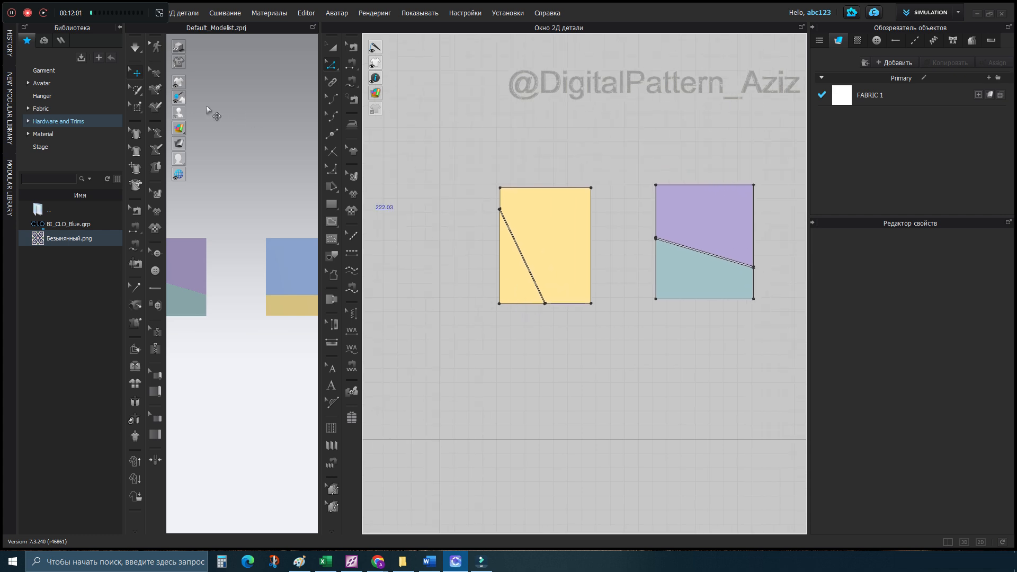
click(137, 106)
scroll(554, 237, down, 3)
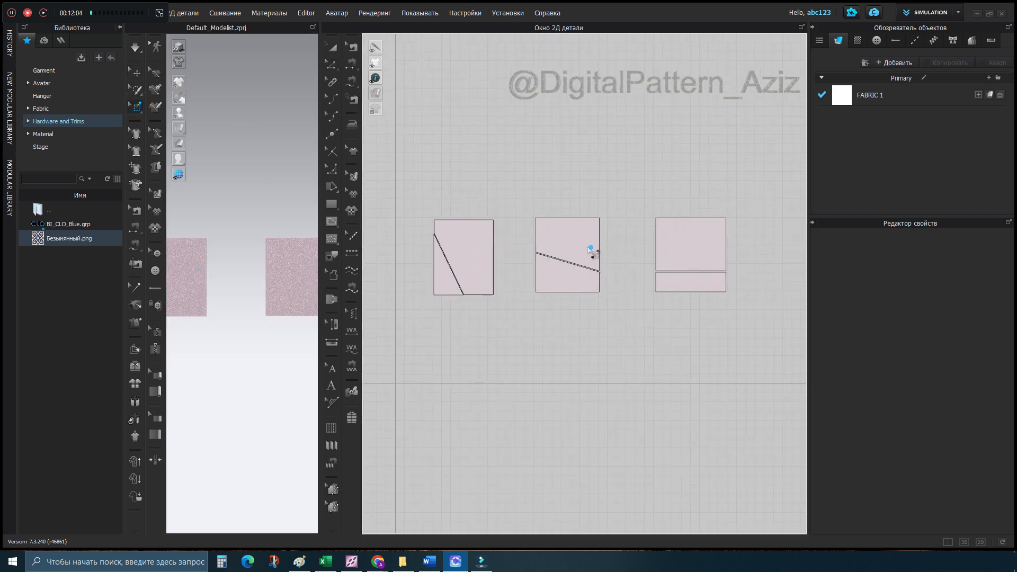
drag(430, 218, 758, 230)
scroll(487, 276, up, 3)
middle_drag(487, 275, 596, 303)
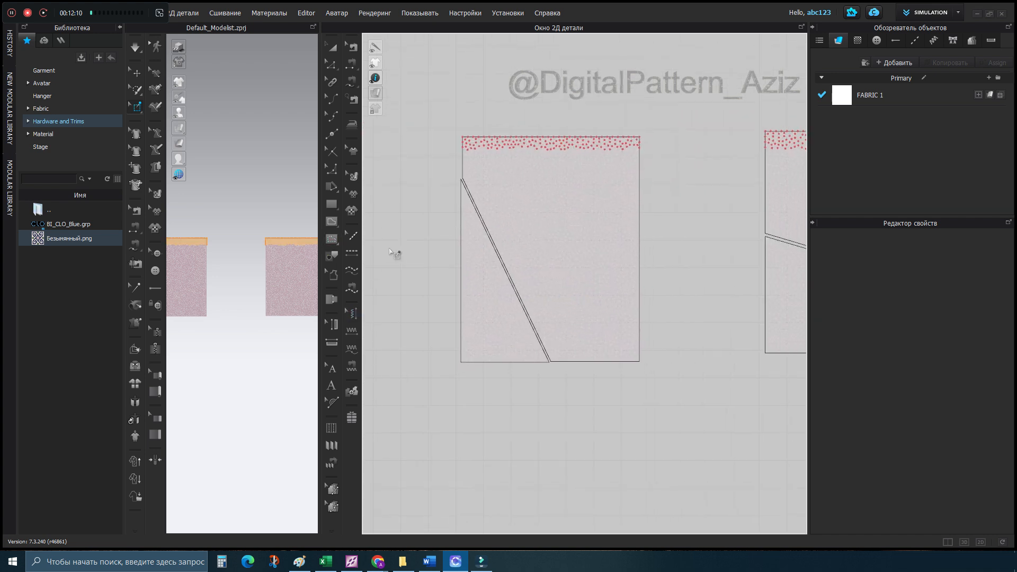
Undo the new pins and the Cut & Sew of the three pieces, back to their uncut internal lines.
scroll(515, 346, down, 2)
middle_drag(497, 346, 394, 329)
middle_drag(682, 316, 660, 318)
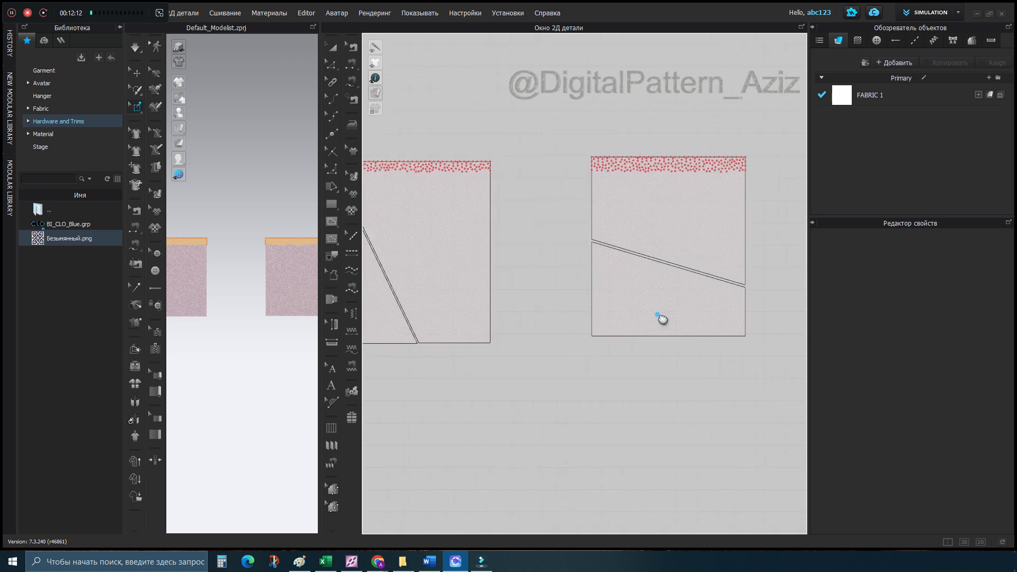
key(ctrl+z)
key(ctrl+z)
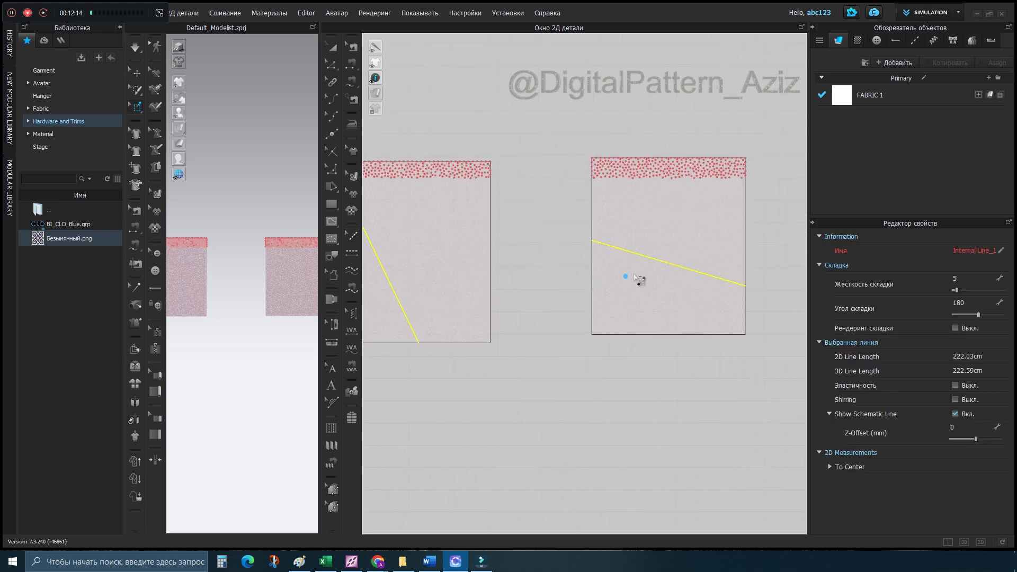
scroll(645, 329, down, 3)
key(ctrl+z)
middle_drag(641, 353, 548, 350)
key(ctrl+z)
middle_drag(471, 236, 518, 217)
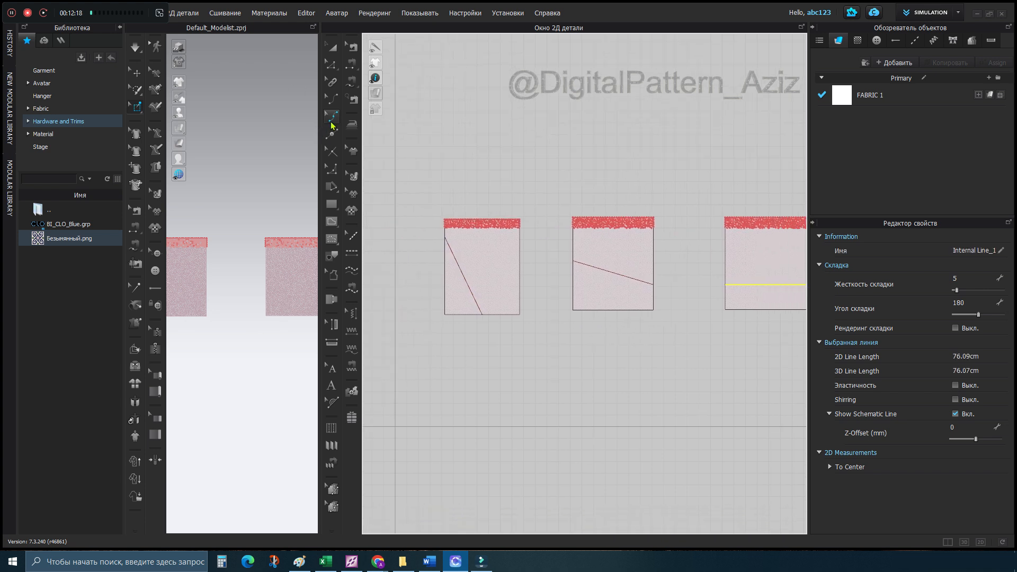
Try to bend the middle piece's slanted internal line into a curve.
scroll(597, 275, up, 3)
click(584, 260)
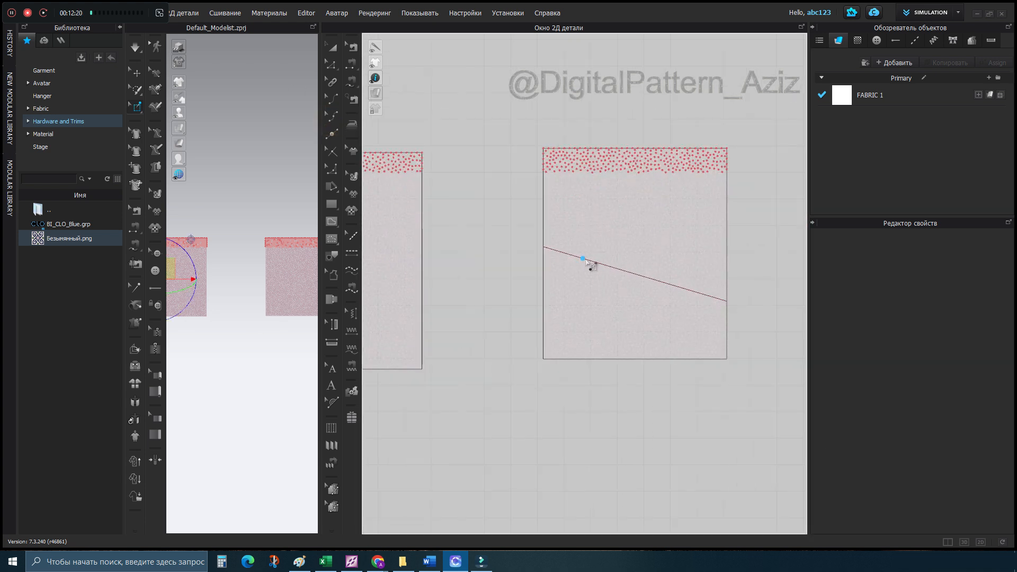
click(682, 287)
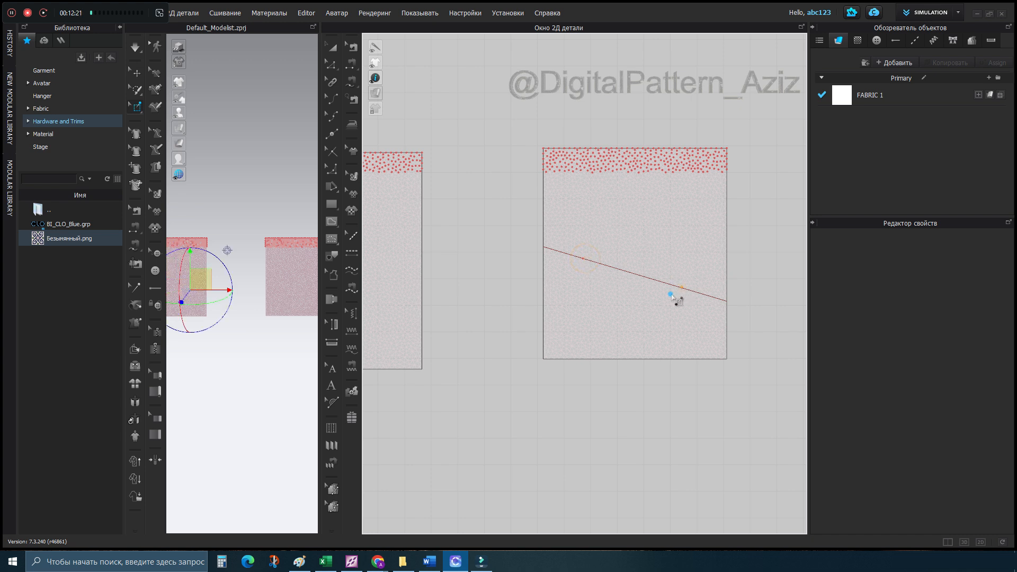
click(331, 101)
drag(586, 265, 593, 235)
click(332, 118)
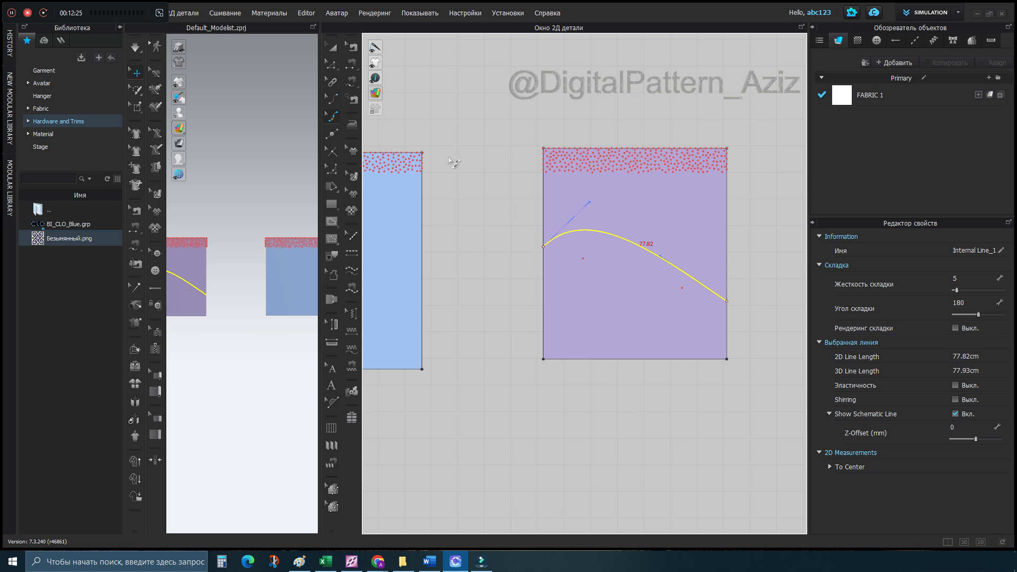
click(682, 289)
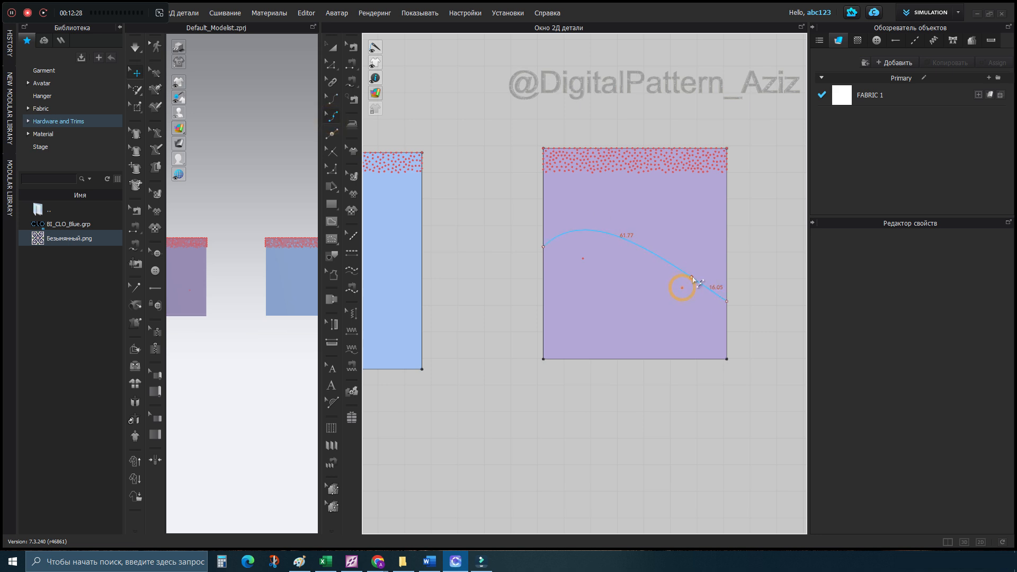
click(690, 278)
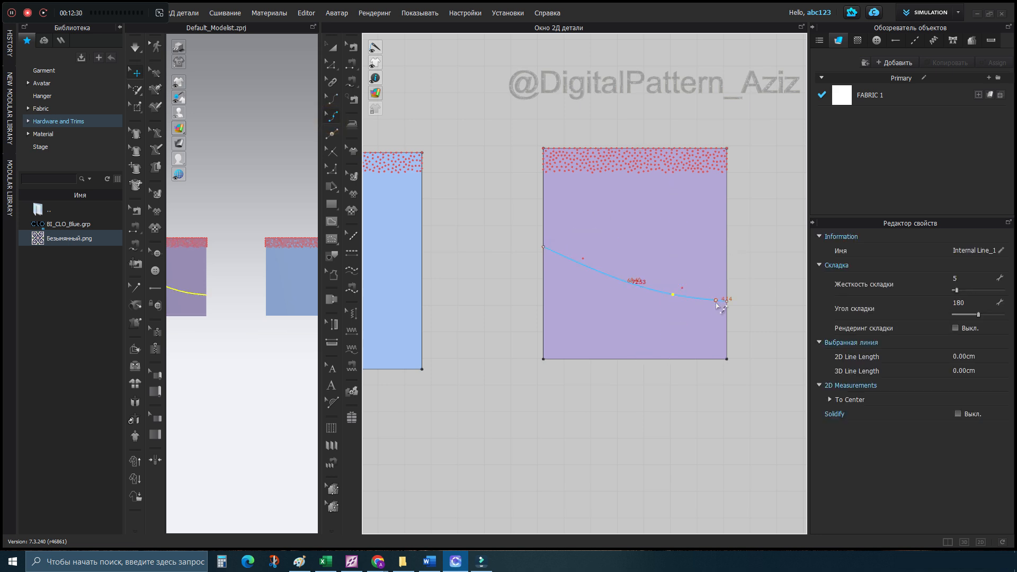
Undo the curve edits on the middle piece's internal line.
key(ctrl+z)
key(ctrl+z)
key(ctrl+z)
key(ctrl+z)
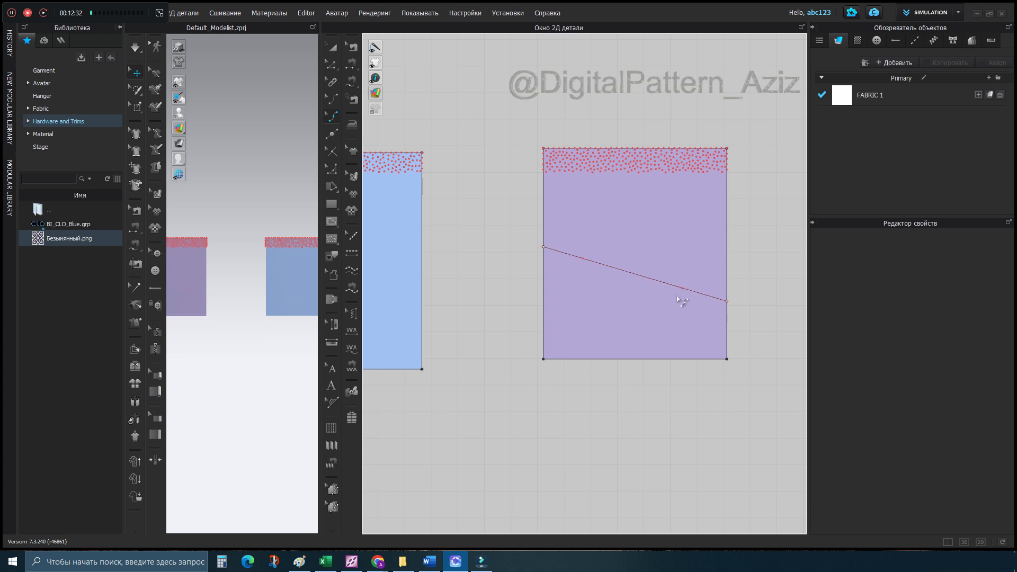
Add two curve points to the middle piece's slanted internal line and shape it into a shallow S-curve.
click(583, 259)
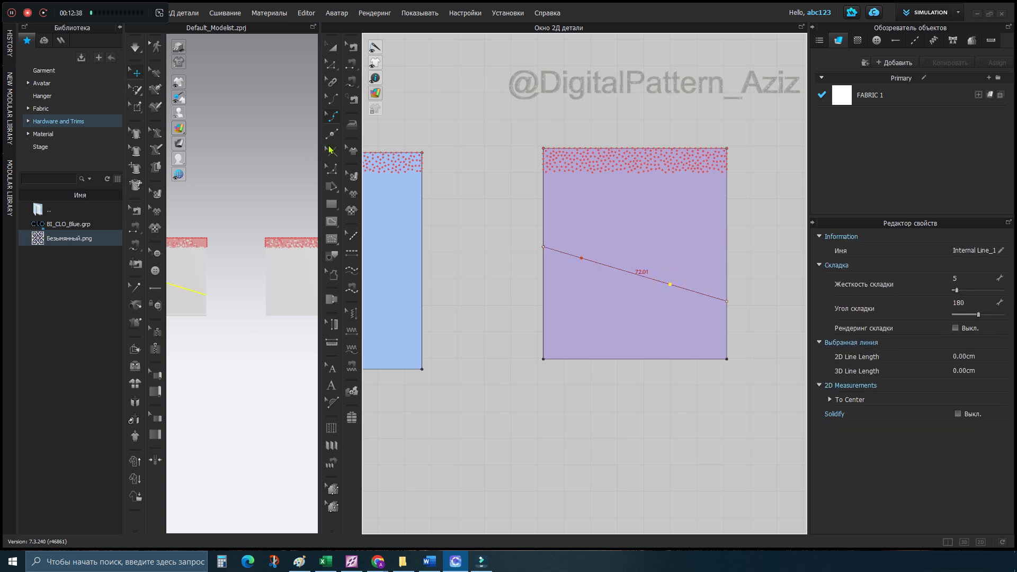
drag(583, 258, 588, 240)
drag(671, 284, 660, 302)
Bend the rightmost piece's horizontal internal line upward at its middle into an arch about 92 cm long.
scroll(668, 305, down, 4)
middle_drag(614, 324, 806, 358)
scroll(609, 334, up, 3)
scroll(577, 319, up, 1)
middle_drag(577, 319, 313, 294)
middle_drag(615, 302, 358, 310)
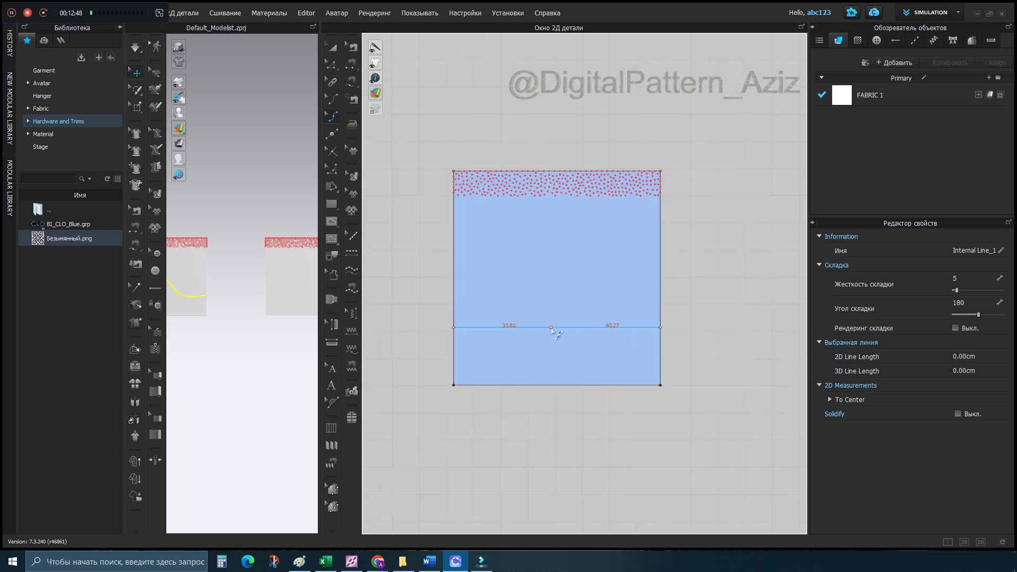
drag(551, 328, 552, 262)
Select the internal lines of all three pieces together and cut and sew the pieces along them.
scroll(586, 340, down, 3)
middle_drag(586, 341, 684, 316)
scroll(550, 316, down, 5)
scroll(493, 315, up, 2)
middle_drag(492, 316, 563, 309)
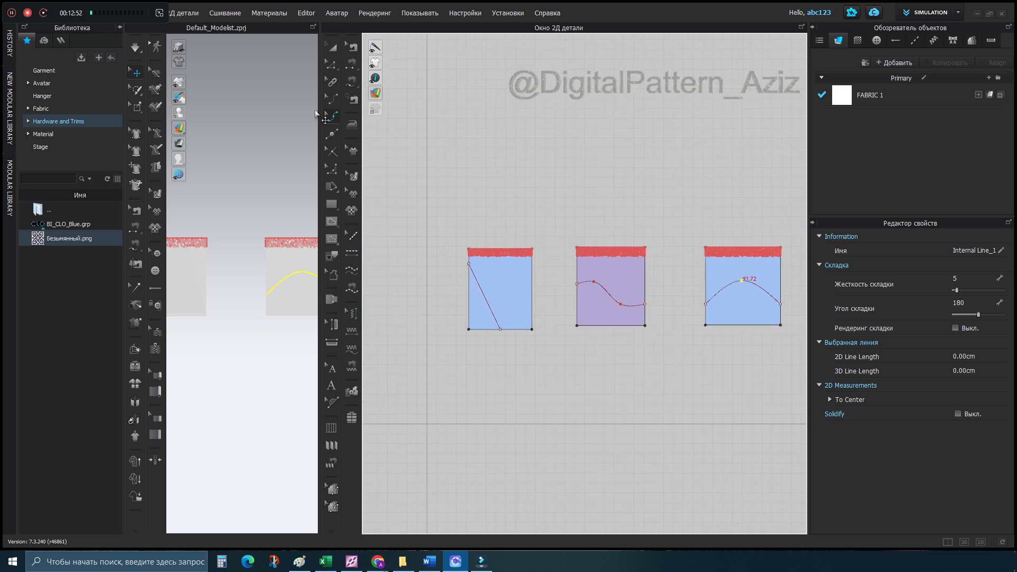
click(328, 66)
click(488, 303)
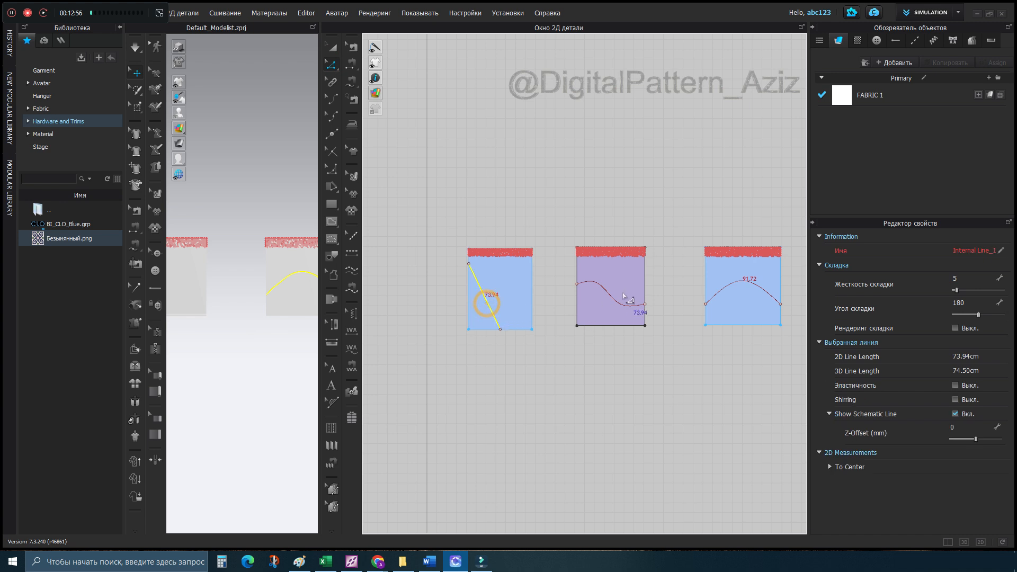
shift+click(726, 289)
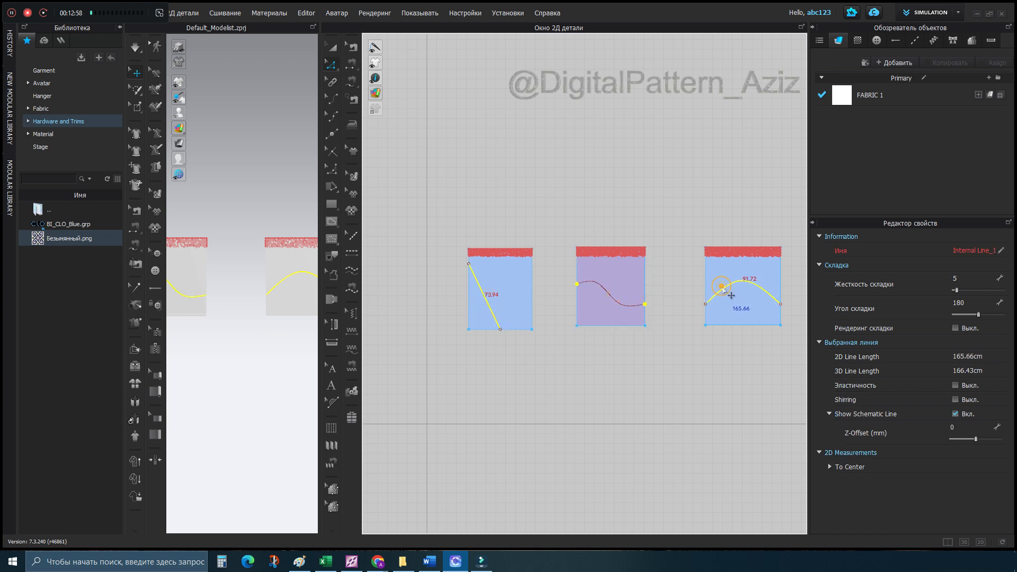
right_click(724, 290)
shift+click(621, 309)
right_click(727, 293)
click(799, 150)
Pin a strip along the top edges of the three pieces with a single box selection.
scroll(479, 325, up, 5)
scroll(505, 356, down, 6)
right_drag(505, 356, 470, 314)
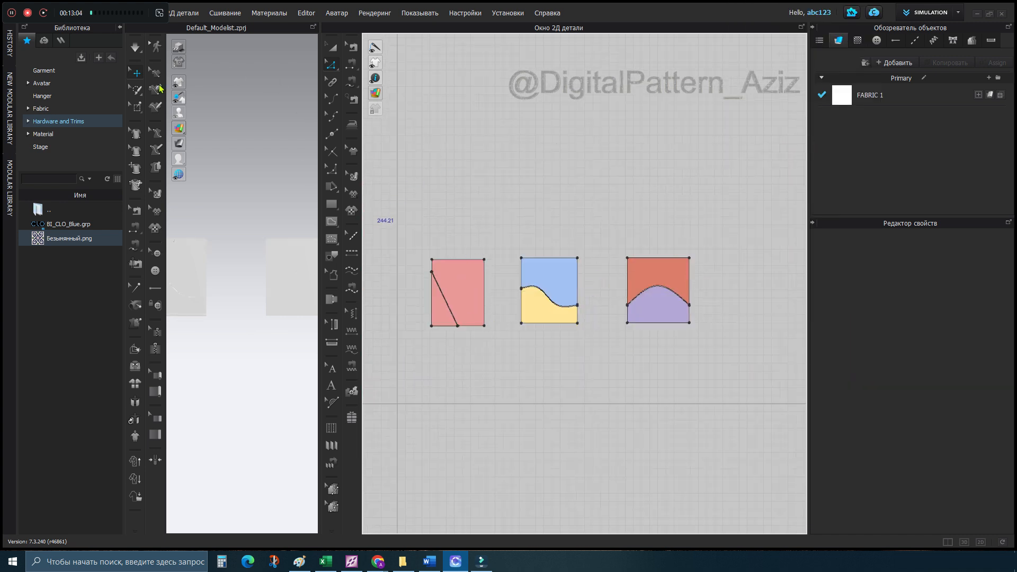
click(138, 107)
drag(422, 245, 703, 267)
Examine the slanted and curved cut seams on the three pinned pieces in the 2D pattern window.
scroll(591, 329, down, 3)
scroll(587, 312, up, 6)
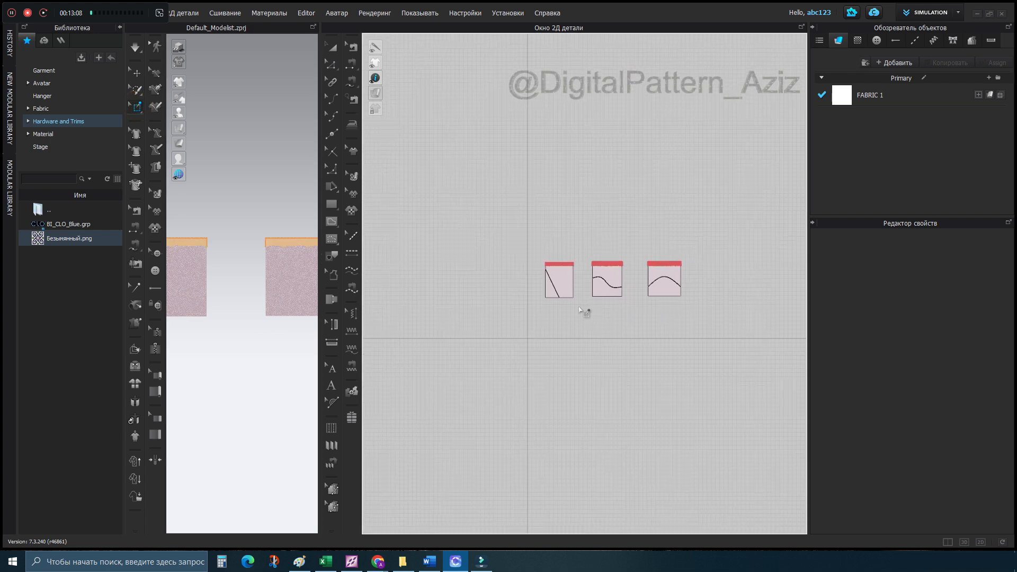
scroll(580, 298, up, 3)
scroll(589, 276, up, 2)
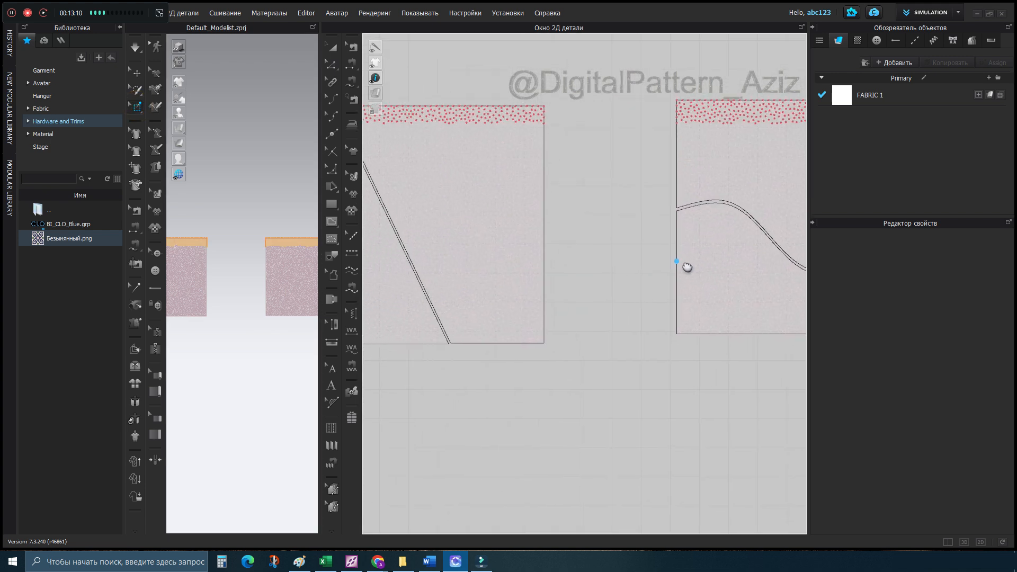
scroll(432, 344, down, 2)
click(334, 48)
middle_drag(504, 222, 692, 199)
scroll(610, 242, down, 2)
middle_drag(638, 260, 475, 284)
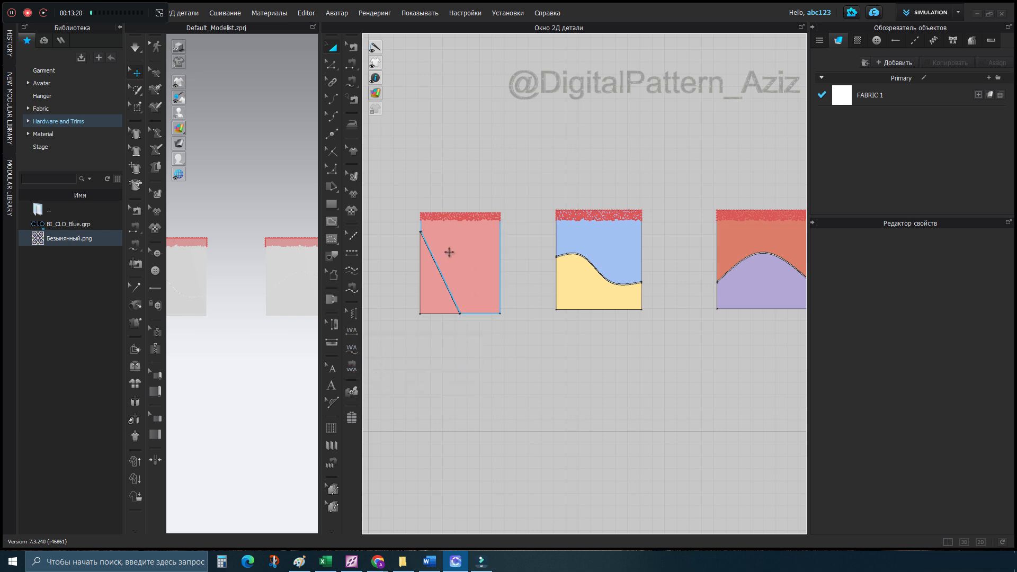
Apply Seamline Puckering to both sides of the leftmost piece's slanted seam.
click(351, 369)
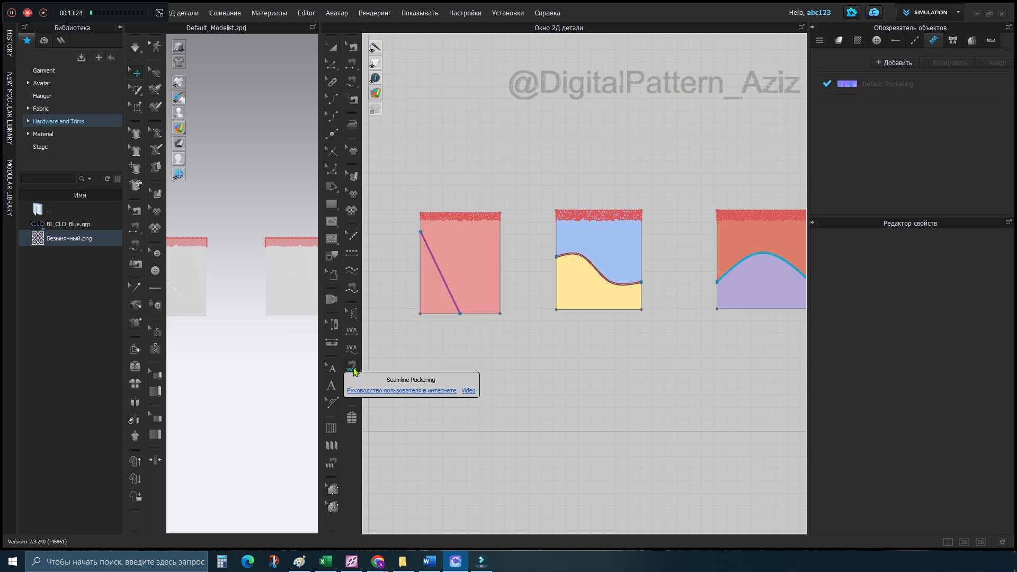
scroll(463, 266, up, 4)
middle_drag(507, 297, 295, 315)
scroll(586, 328, down, 3)
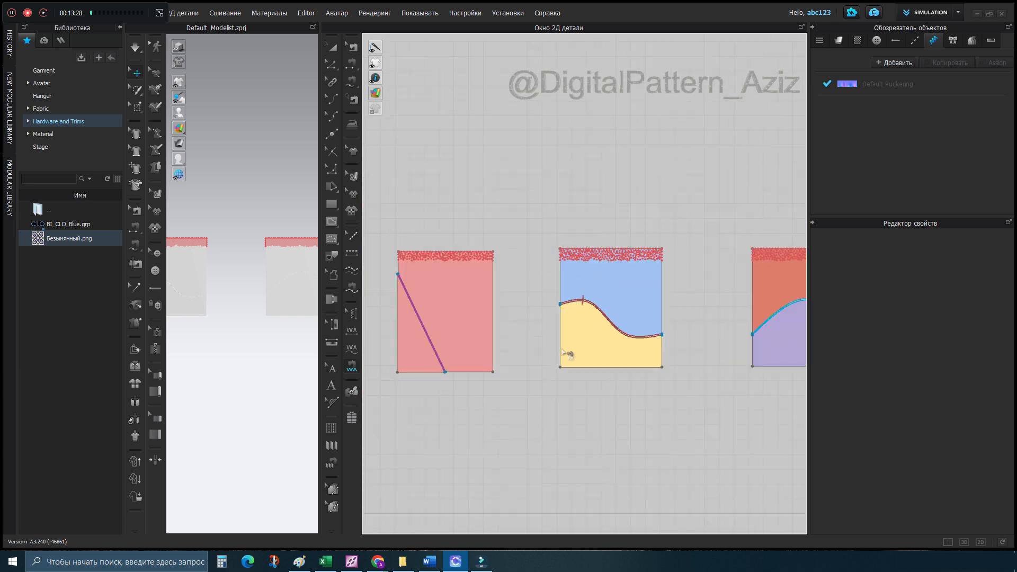
middle_drag(564, 352, 447, 361)
middle_drag(478, 350, 535, 354)
scroll(486, 254, up, 6)
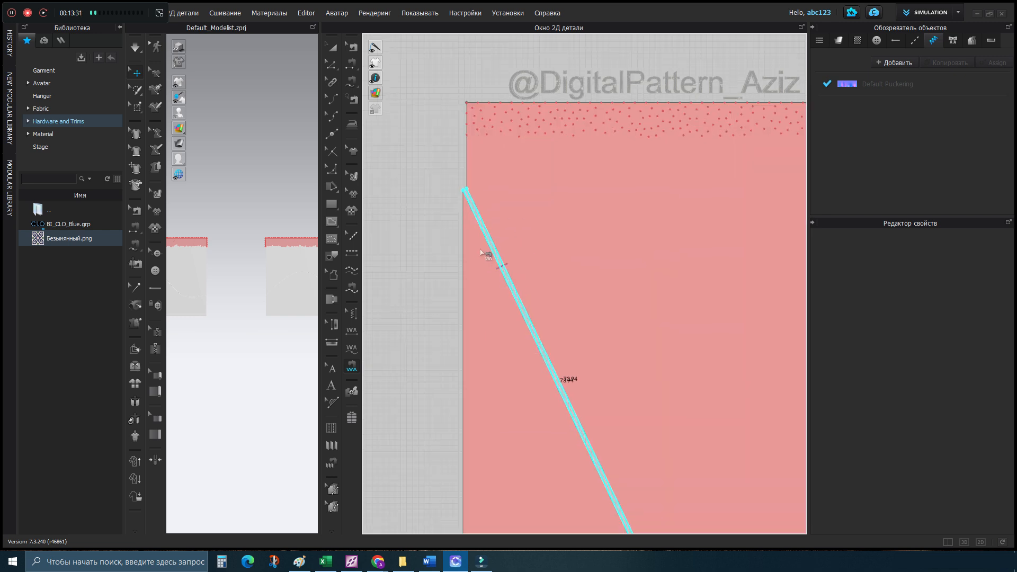
click(470, 205)
click(530, 326)
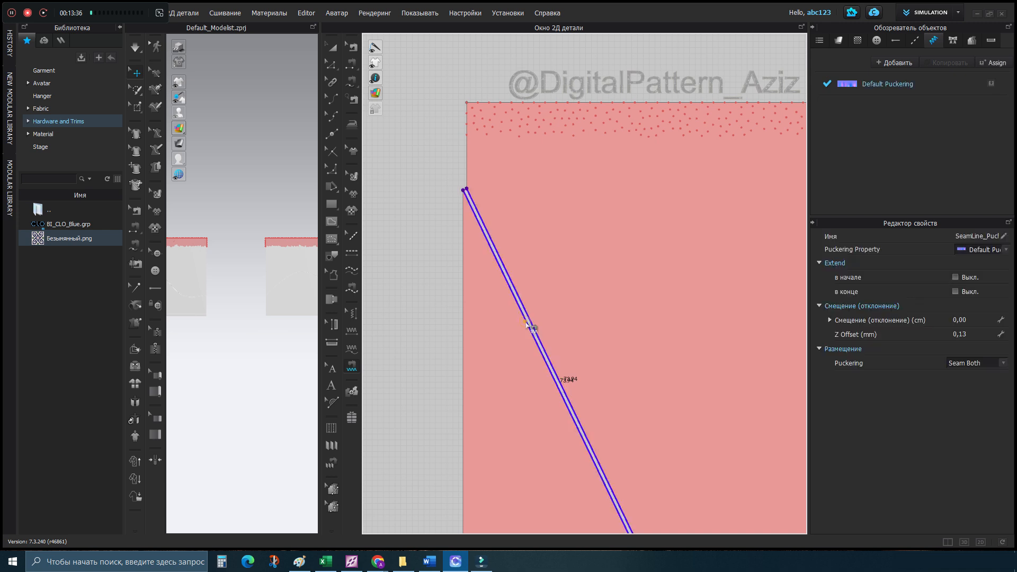
Apply Free Puckering along the middle piece's S-curved seam, from one end of the curve to the other.
scroll(545, 360, down, 4)
scroll(613, 404, down, 1)
scroll(502, 396, up, 5)
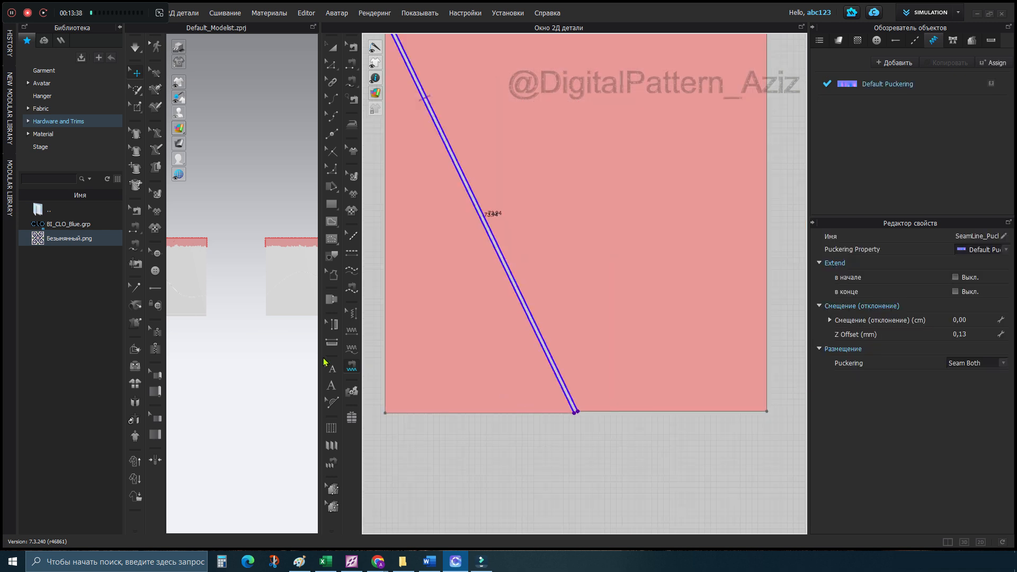
scroll(394, 400, down, 1)
click(352, 347)
scroll(575, 363, down, 3)
middle_drag(609, 368, 424, 362)
click(517, 286)
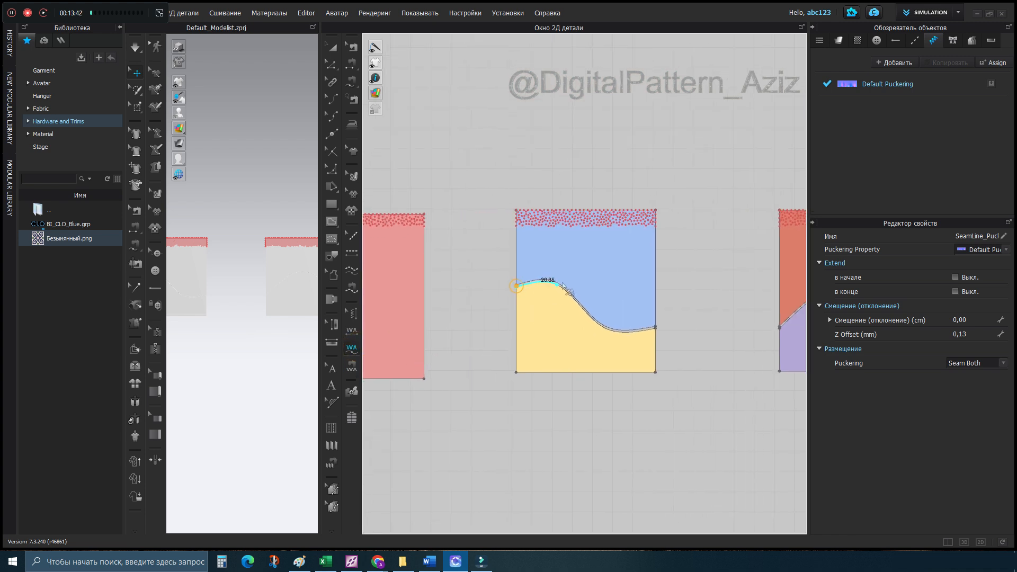
click(658, 330)
Apply Segment Puckering to the arched seam of the rightmost piece.
scroll(656, 326, down, 1)
scroll(628, 355, up, 2)
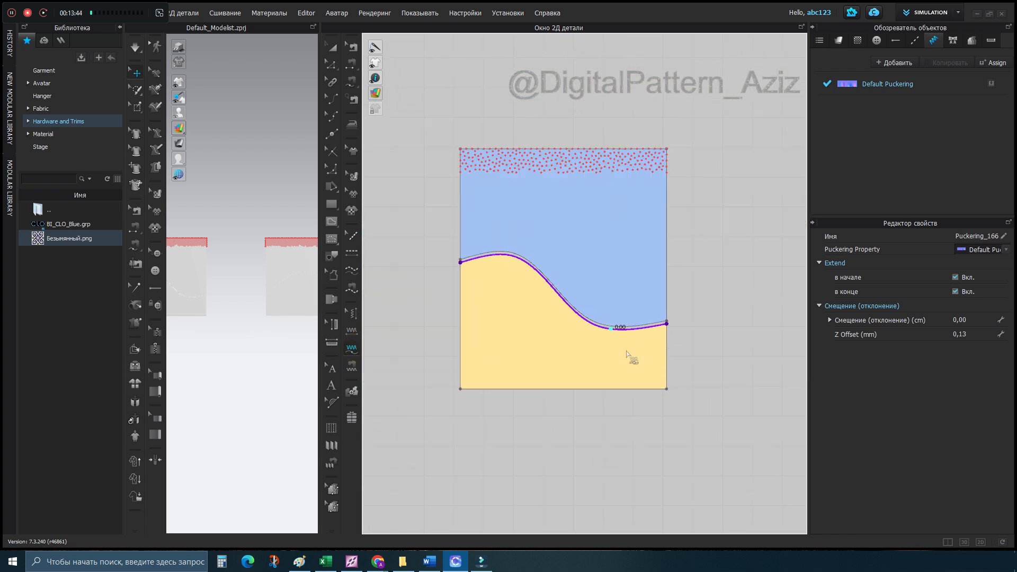
middle_drag(628, 355, 352, 367)
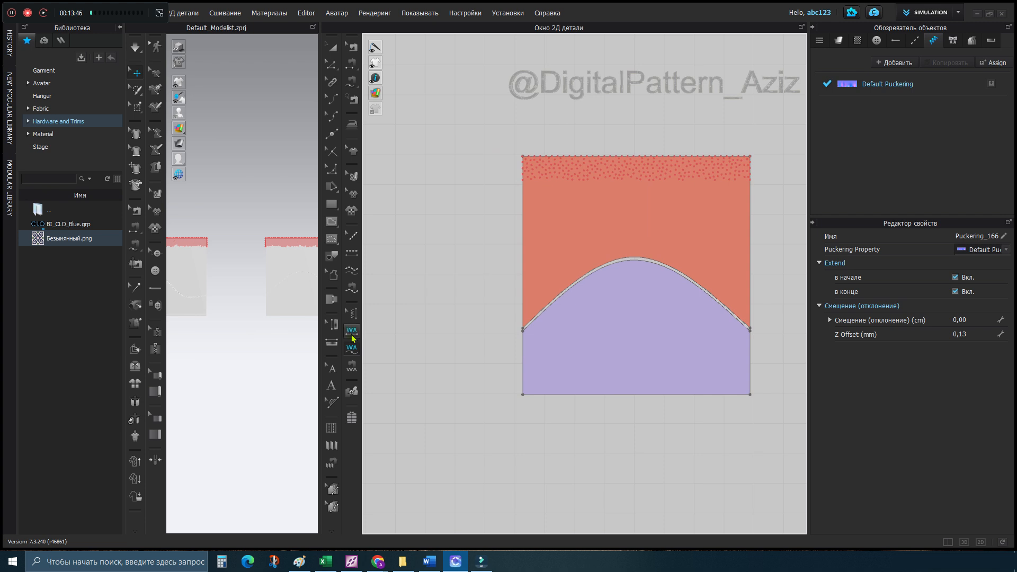
click(351, 331)
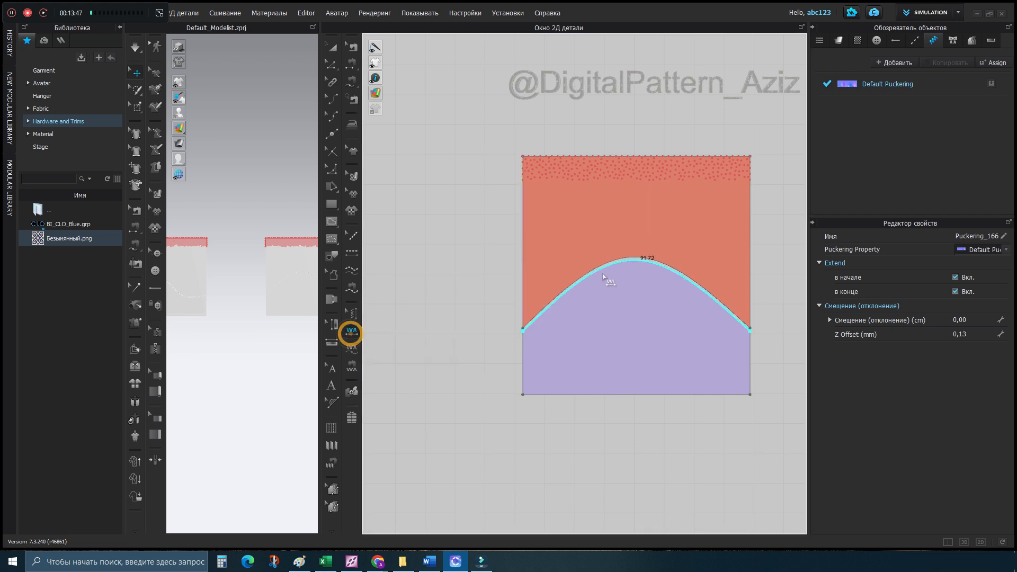
click(630, 265)
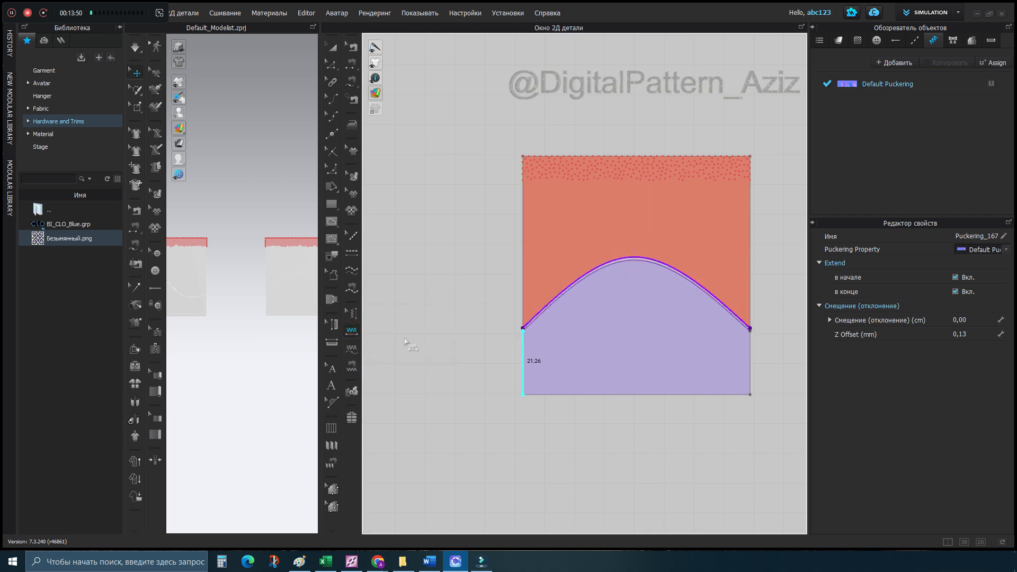
Widen the 3D window to fit all three pieces and display each pattern part in its own colour.
scroll(506, 342, down, 2)
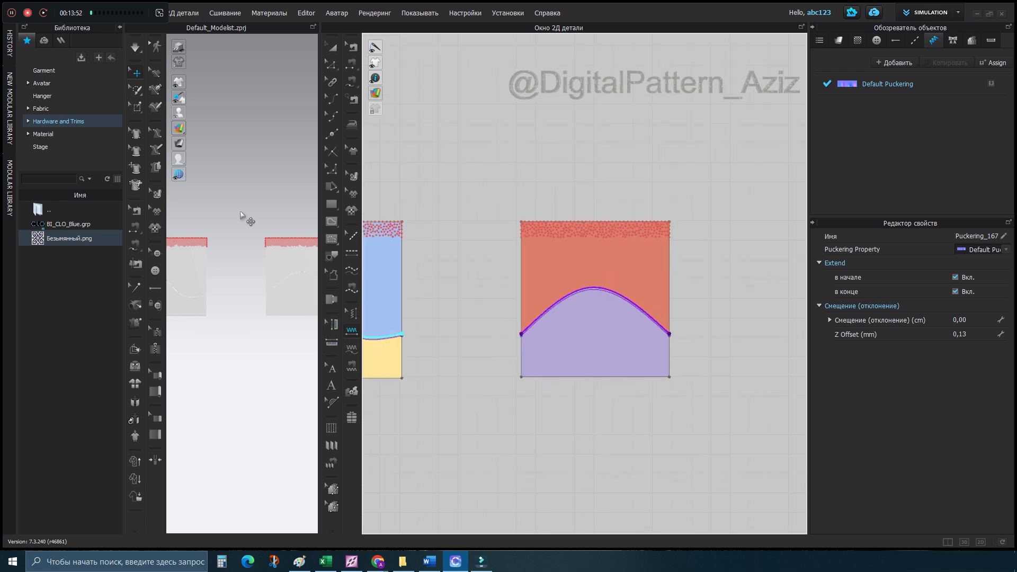
scroll(439, 349, down, 3)
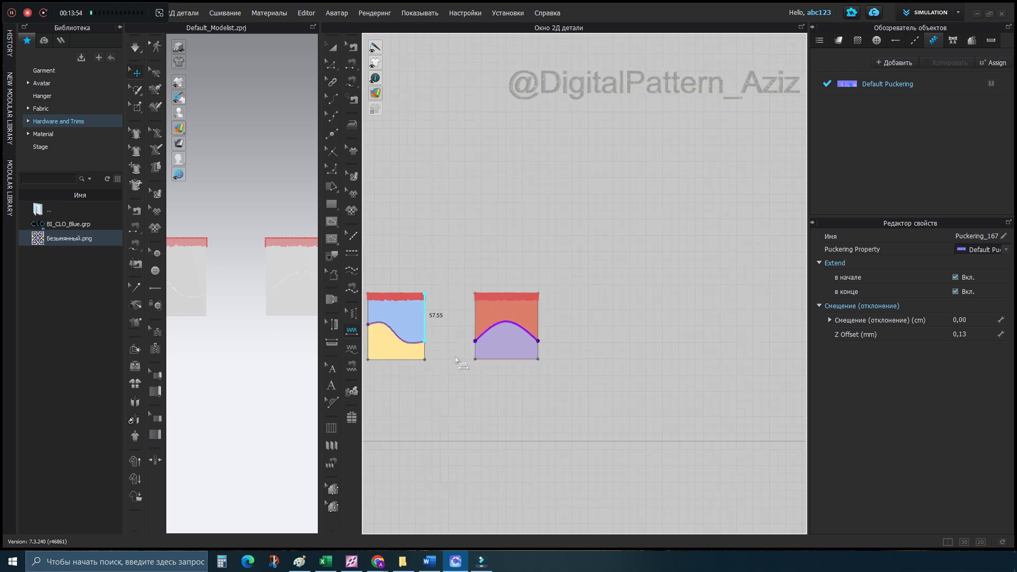
scroll(273, 350, up, 3)
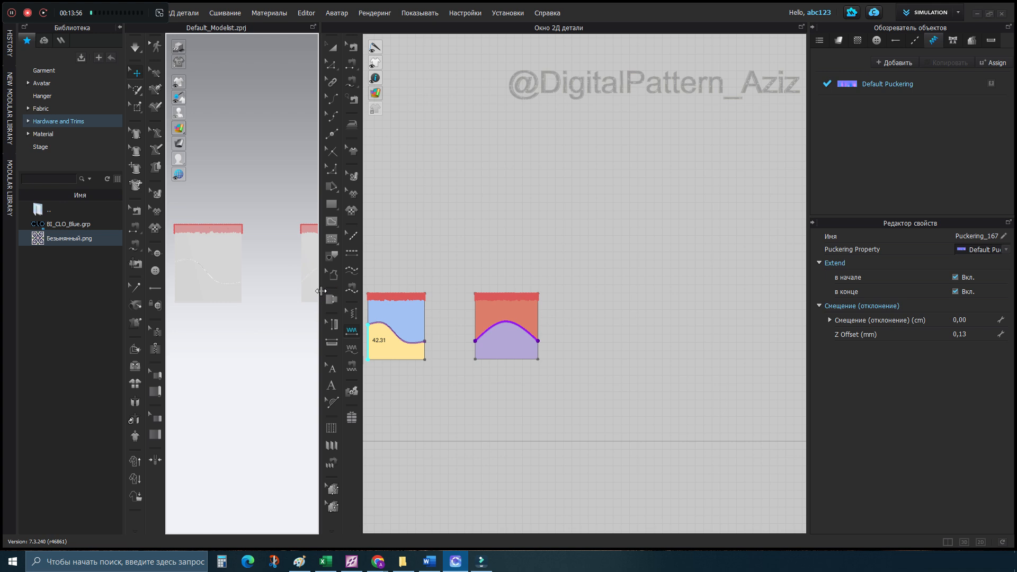
click(322, 291)
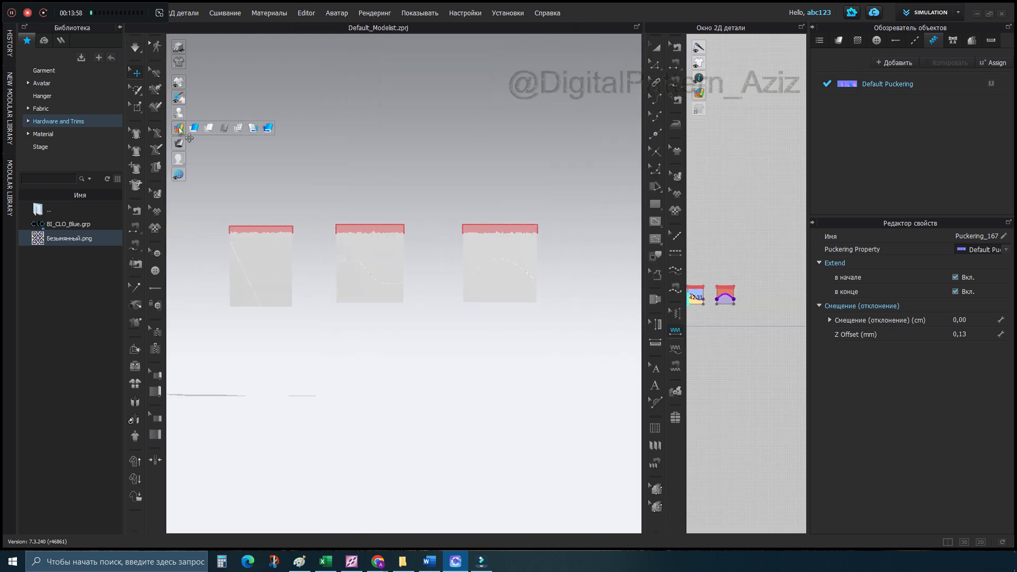
click(180, 129)
Run the simulation and inspect the puckering along the leftmost piece's slanted seam in 3D.
click(135, 46)
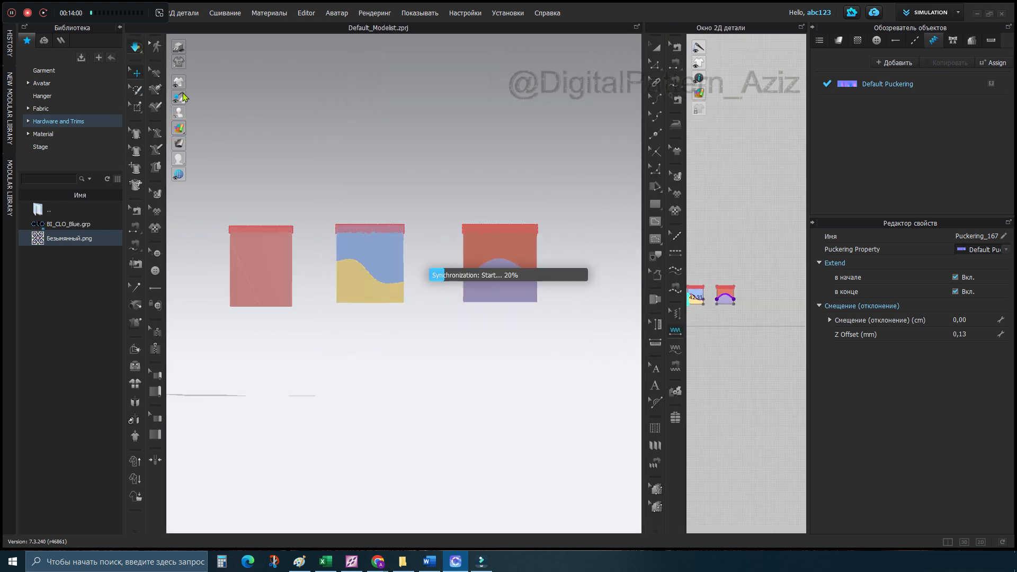
scroll(376, 294, up, 3)
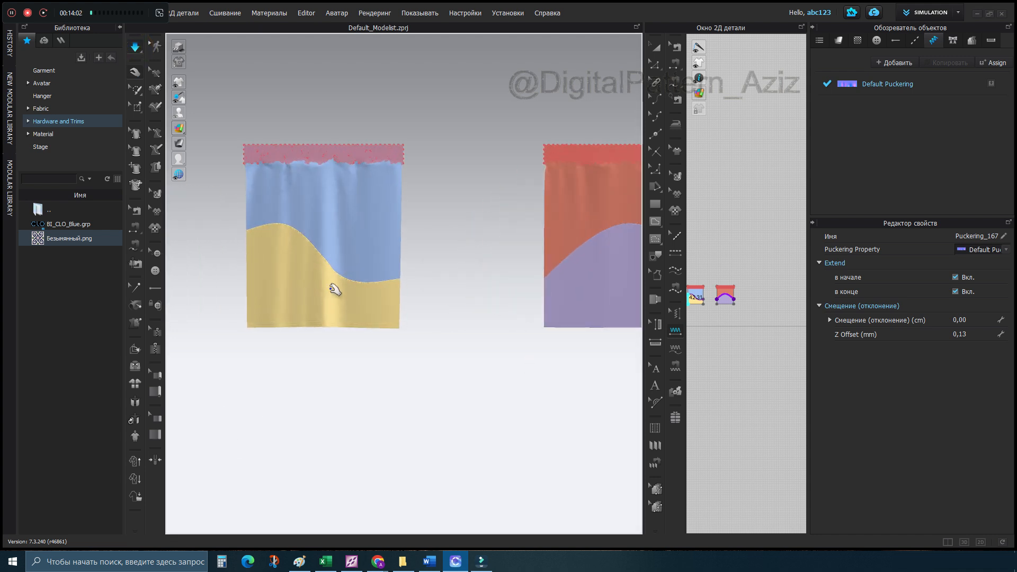
middle_drag(334, 291, 620, 277)
scroll(362, 274, up, 8)
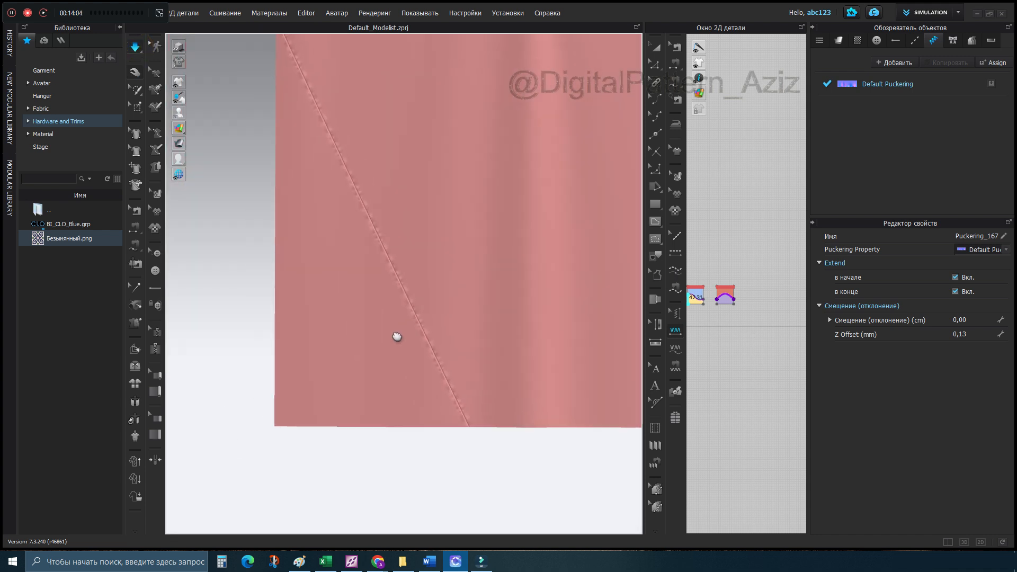
scroll(350, 349, down, 6)
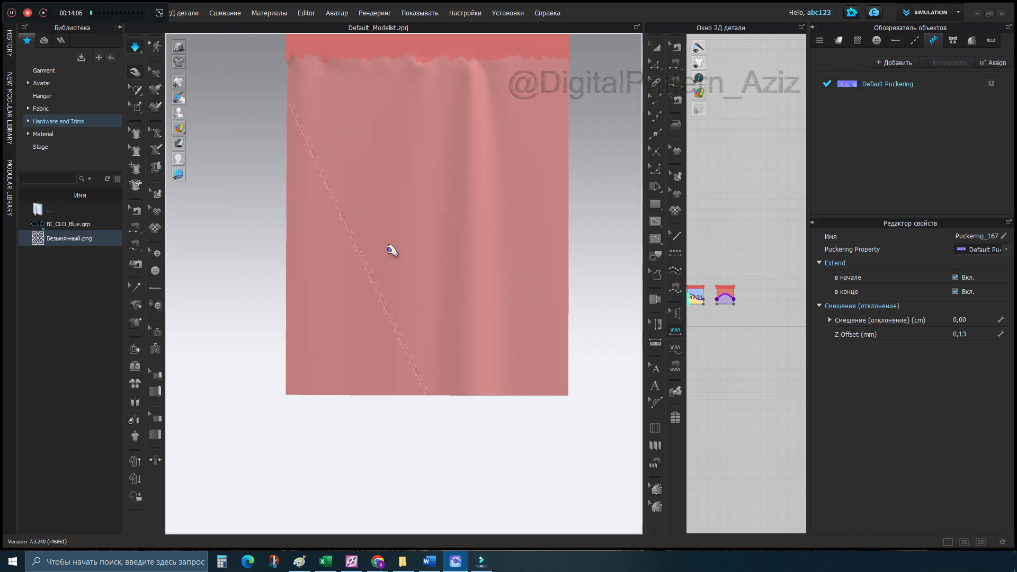
click(316, 233)
scroll(371, 297, down, 4)
Inspect the puckering along the middle piece's curved seam up close in 3D.
middle_drag(391, 341, 636, 339)
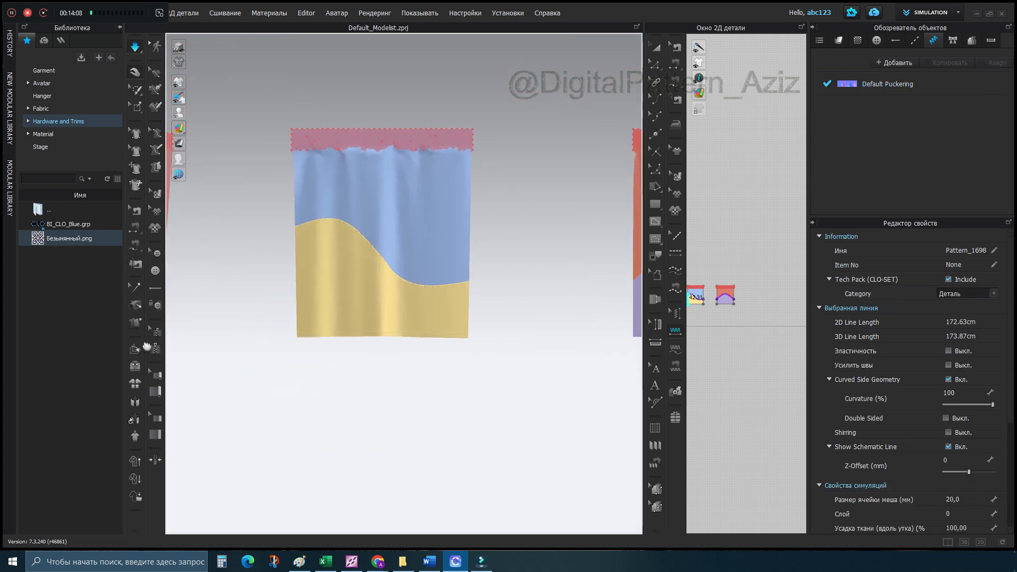
scroll(329, 255, up, 3)
scroll(432, 265, up, 4)
scroll(432, 266, up, 2)
scroll(382, 305, down, 5)
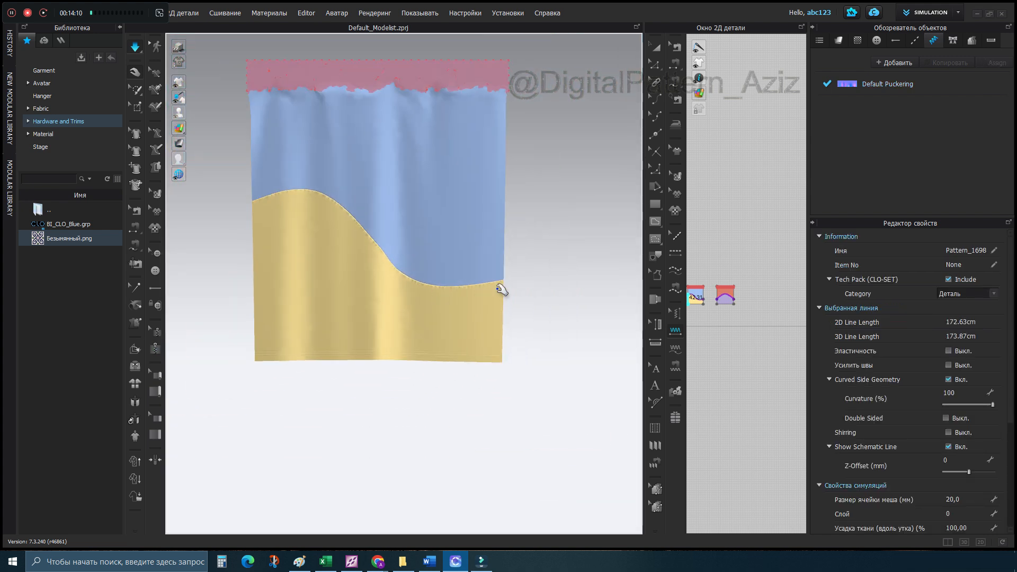
Inspect the puckering along the rightmost piece's arched seam and compare it with the middle piece's curved seam in 3D.
middle_drag(609, 287, 342, 347)
middle_drag(567, 290, 429, 266)
scroll(429, 265, up, 4)
scroll(399, 220, down, 4)
middle_drag(360, 277, 620, 261)
scroll(470, 191, up, 2)
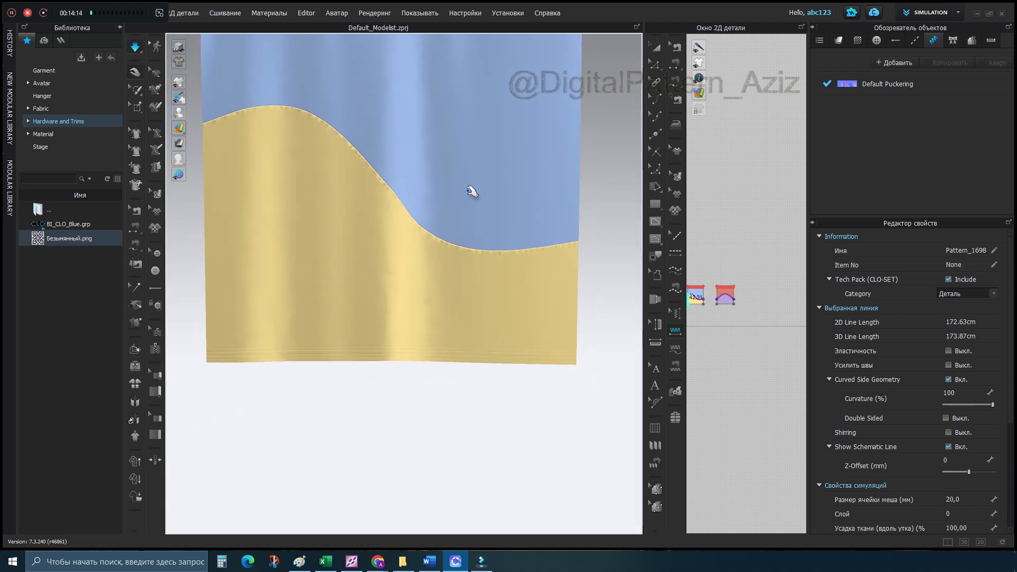
scroll(486, 368, up, 3)
scroll(422, 339, down, 5)
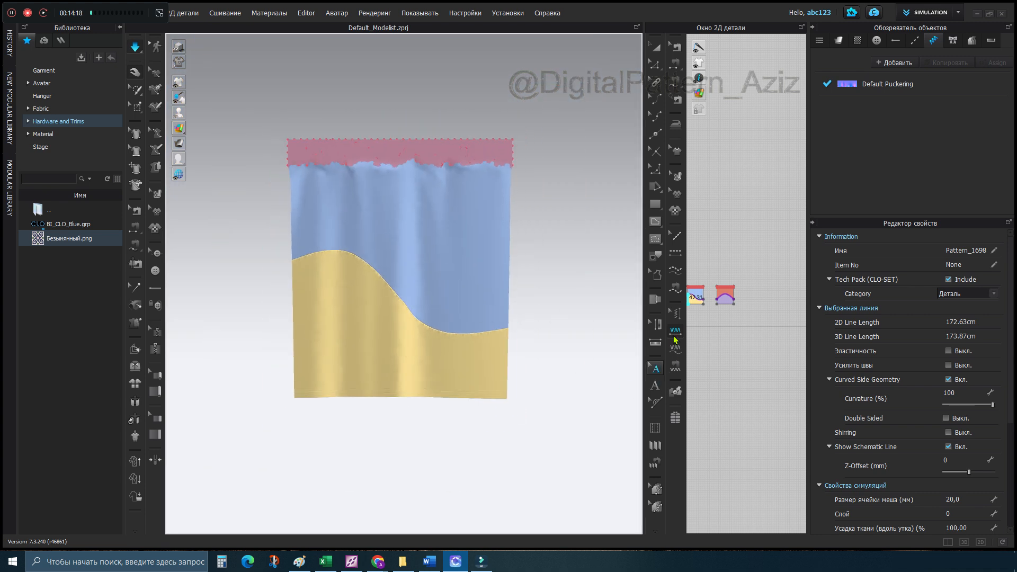
Widen the 2D window, select the seamline puckering on the leftmost piece's slanted seam and open the Default Puckering properties.
click(650, 301)
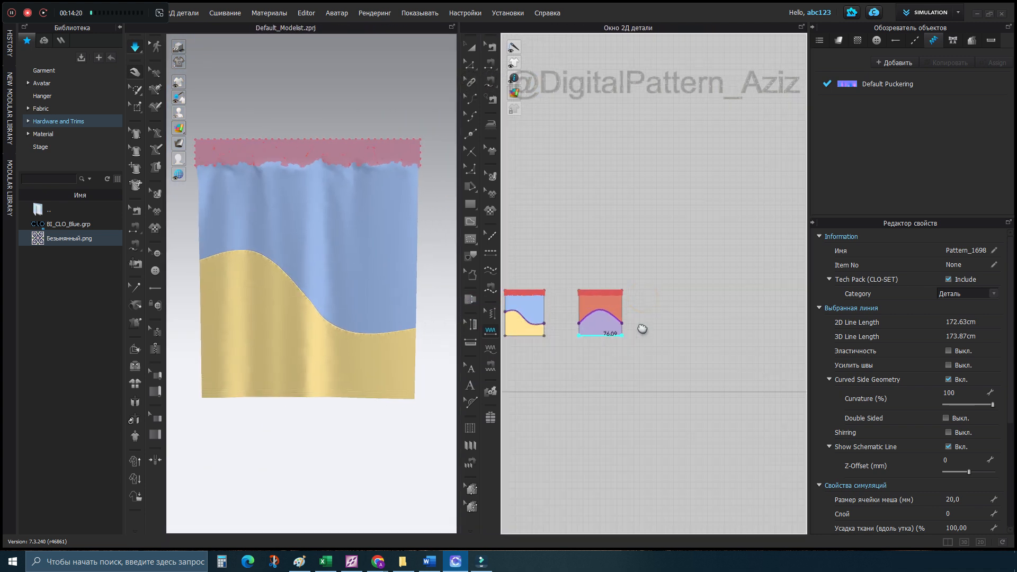
scroll(586, 314, up, 5)
middle_drag(586, 315, 743, 300)
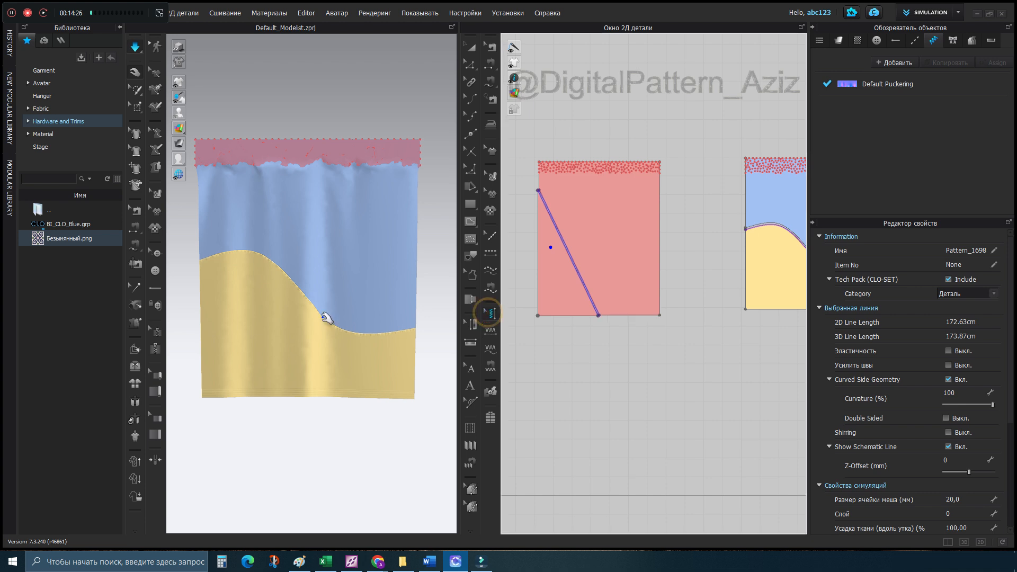
click(323, 315)
scroll(413, 361, down, 2)
middle_drag(413, 362, 390, 360)
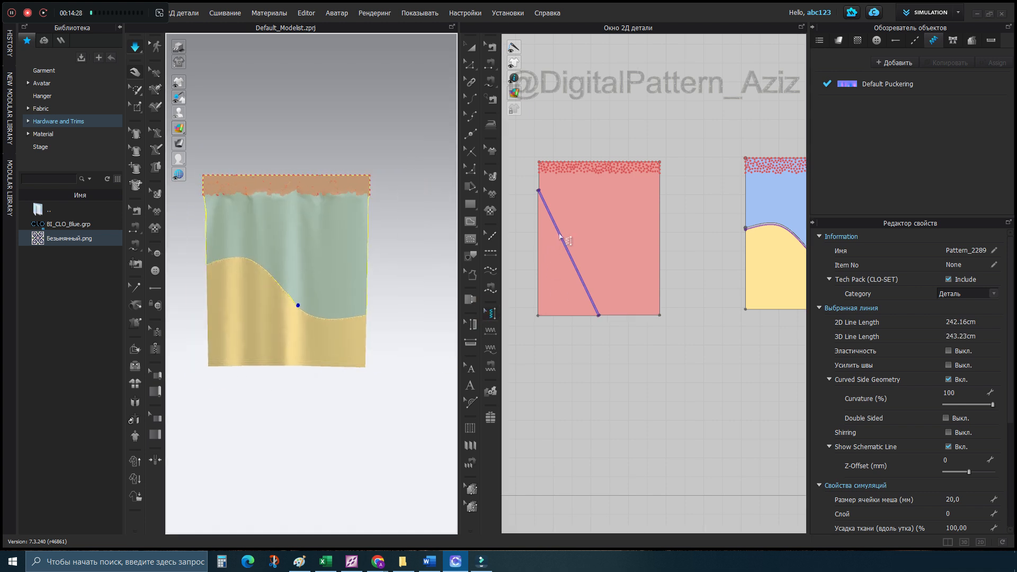
click(560, 237)
scroll(583, 359, up, 3)
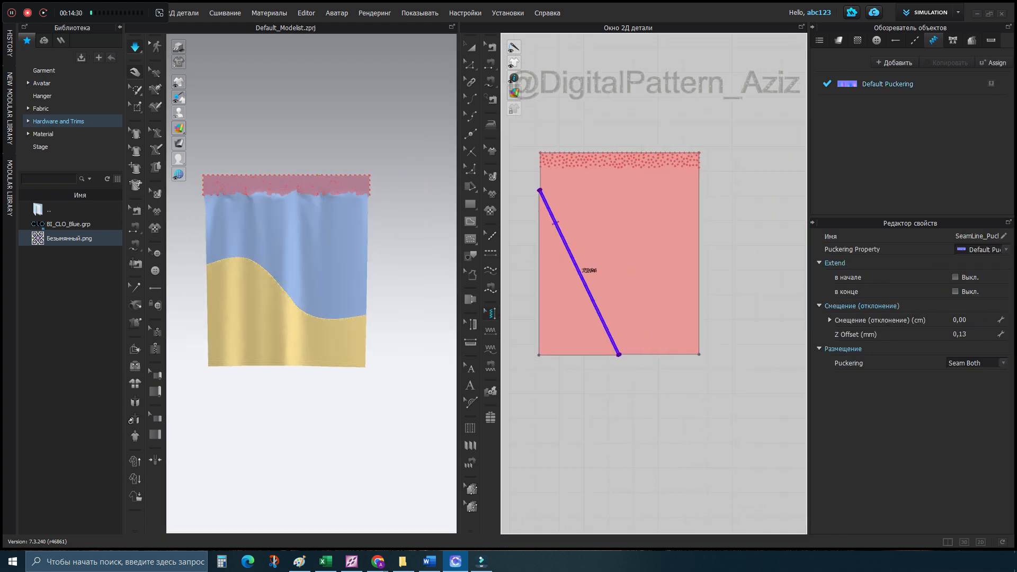
double_click(895, 83)
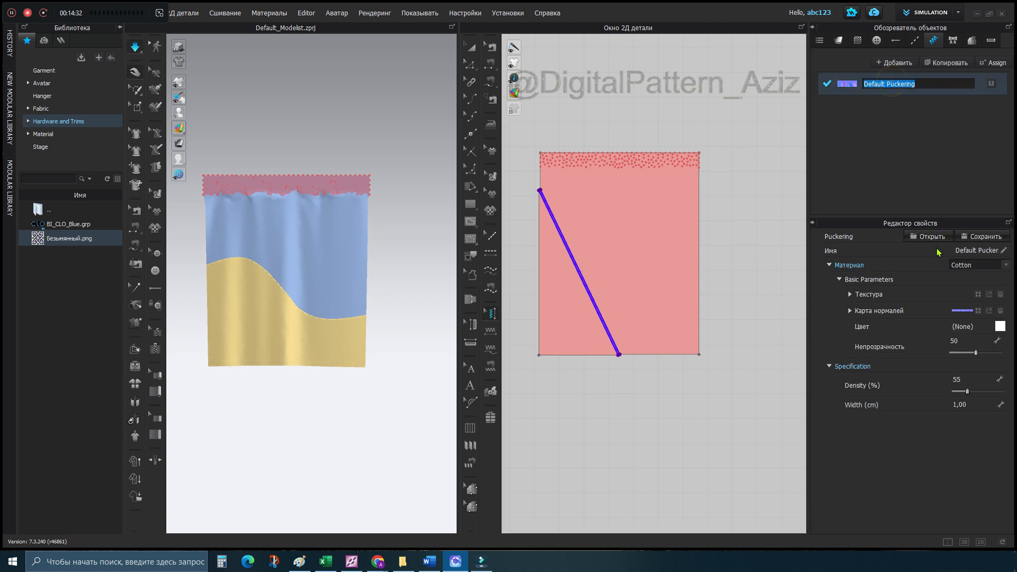
Try the Denim material for Default Puckering and view its effect up close on the leftmost piece's slanted seam.
click(1007, 264)
click(1006, 263)
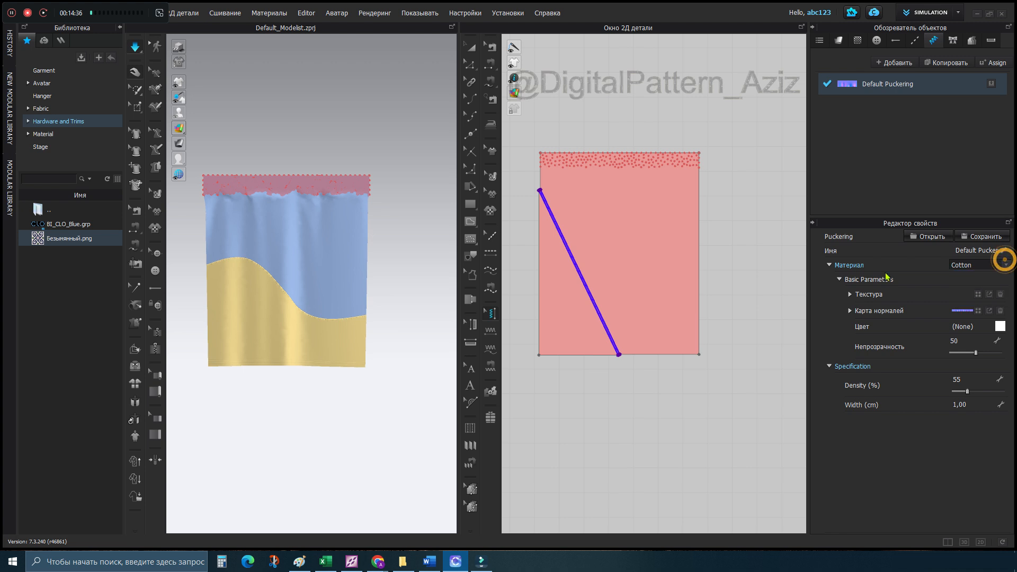
scroll(604, 308, up, 4)
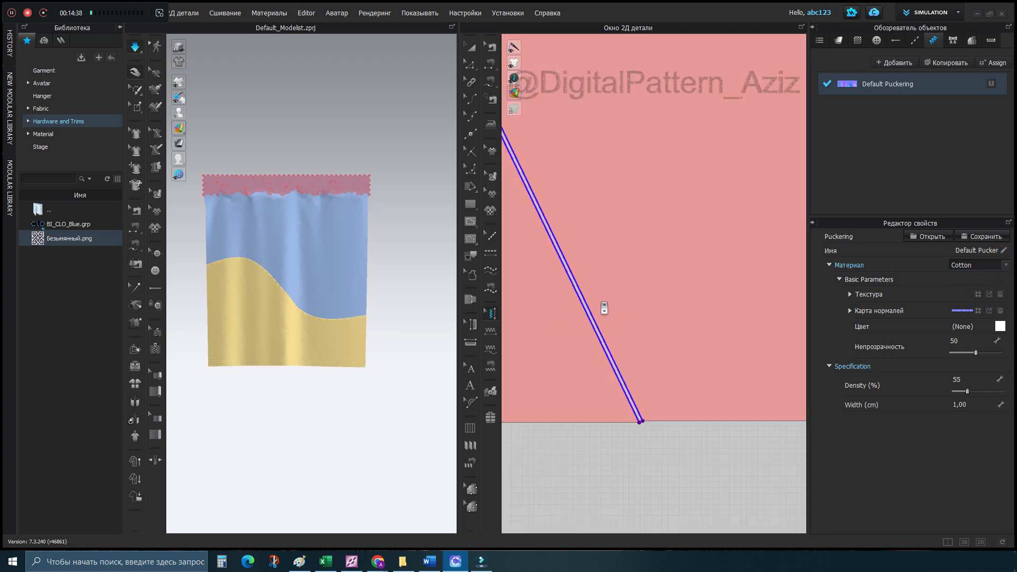
click(996, 265)
click(992, 278)
scroll(295, 340, down, 2)
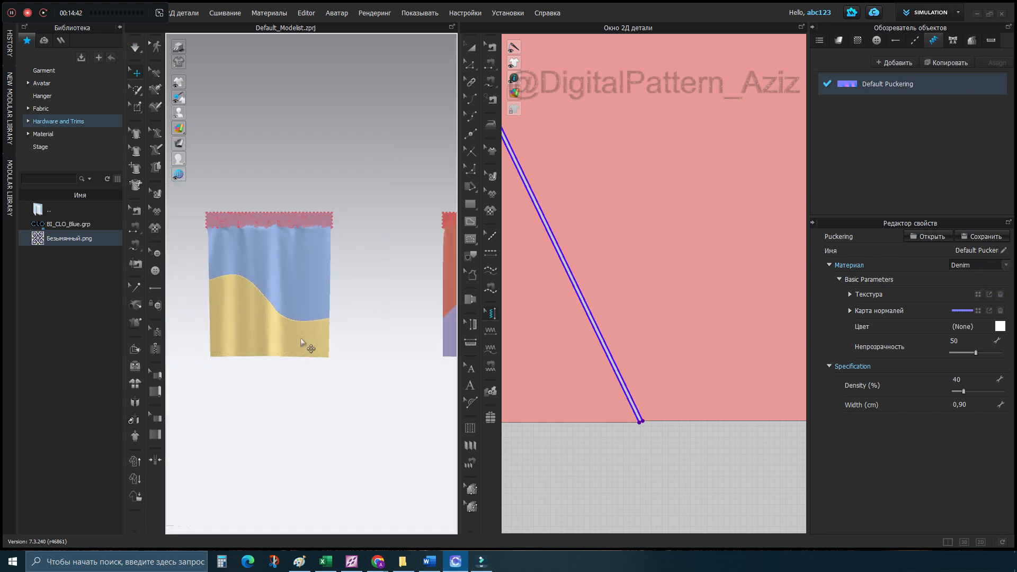
scroll(212, 339, up, 8)
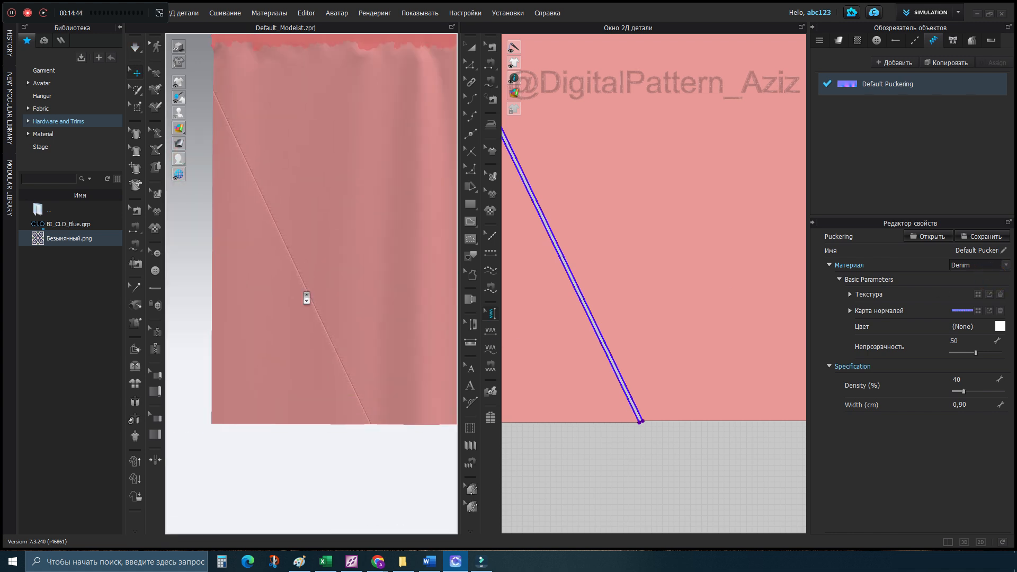
scroll(286, 312, up, 1)
Preview Leather, Nylon and another material for Default Puckering, and return the material to Cotton.
click(1003, 265)
click(965, 289)
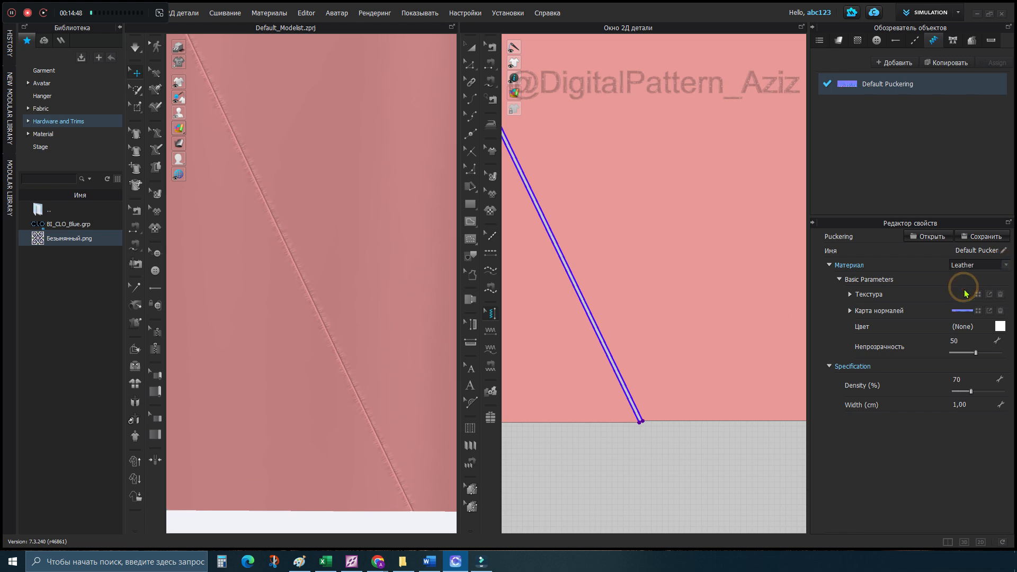
click(1003, 265)
click(967, 293)
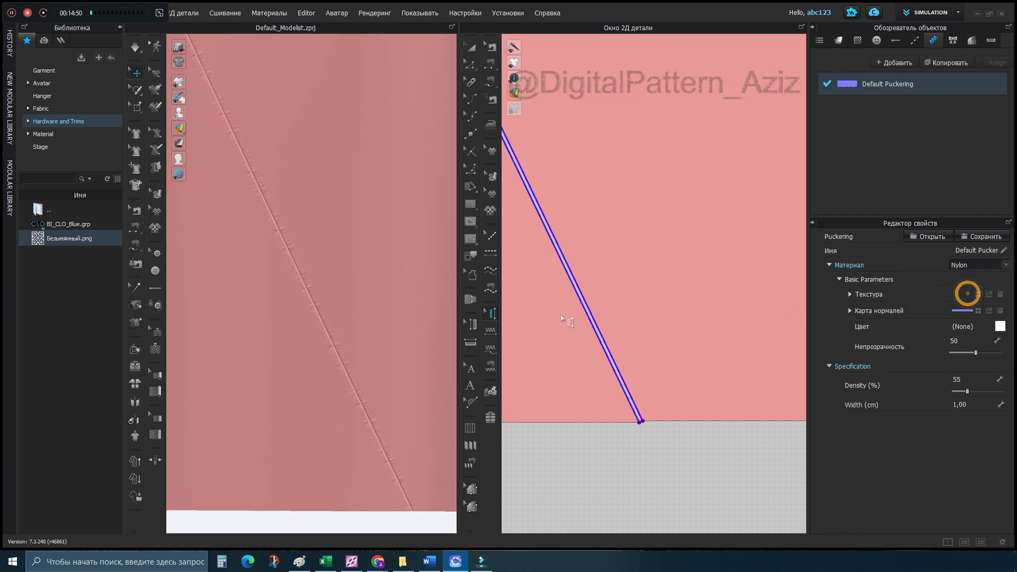
click(1003, 265)
click(976, 301)
click(1003, 265)
click(970, 273)
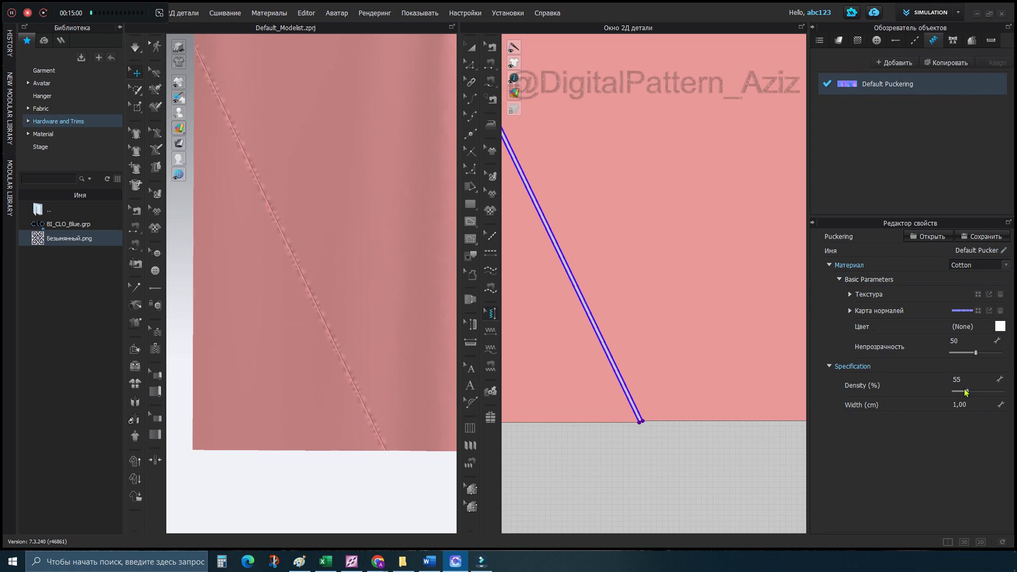
Vary the Default Puckering density between high and low values and leave it at 81%.
drag(968, 395, 988, 396)
drag(986, 395, 989, 396)
drag(998, 393, 1001, 394)
click(1003, 393)
drag(1003, 394, 960, 394)
mouse_move(957, 393)
mouse_down()
mouse_move(991, 393)
mouse_move(960, 394)
mouse_up()
drag(959, 395, 976, 395)
Try Default Puckering widths of 3 cm and 0.5 cm on the slanted seam, and set the width back to 1 cm.
click(974, 405)
key(Return)
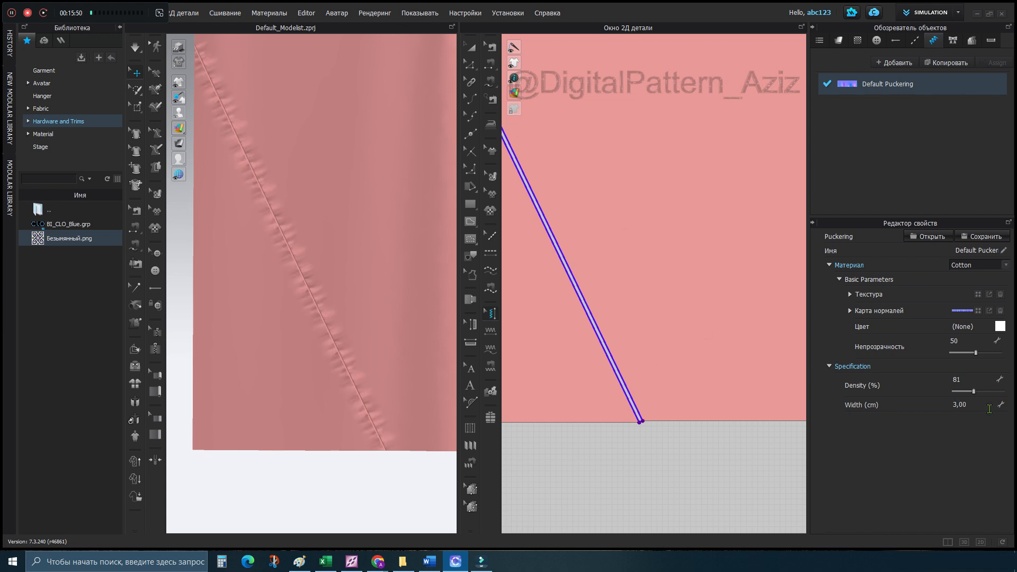
scroll(318, 413, down, 5)
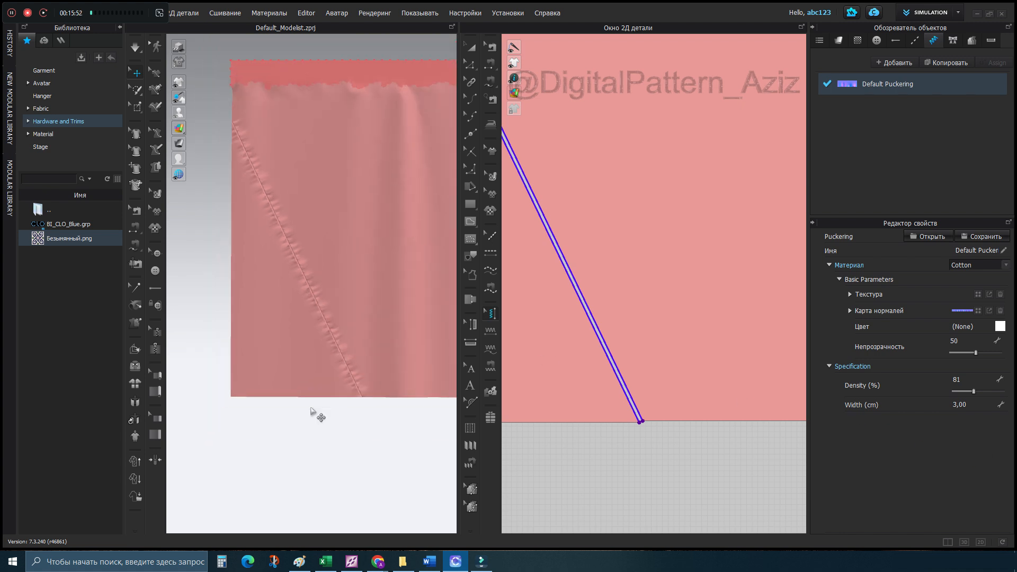
scroll(337, 413, up, 5)
click(975, 404)
key(Return)
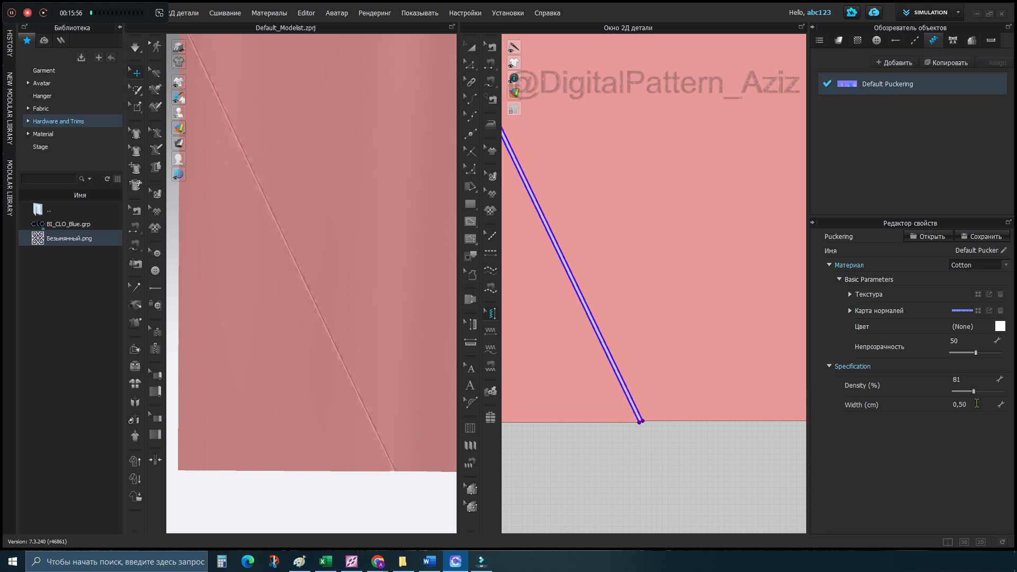
click(977, 406)
text(1)
key(Return)
click(915, 149)
Examine how the current Default Puckering settings look along the middle piece's curved seam in 3D.
scroll(656, 378, down, 5)
middle_drag(656, 377, 622, 392)
scroll(292, 354, down, 5)
middle_drag(344, 357, 42, 363)
middle_drag(240, 363, 154, 359)
scroll(311, 265, up, 7)
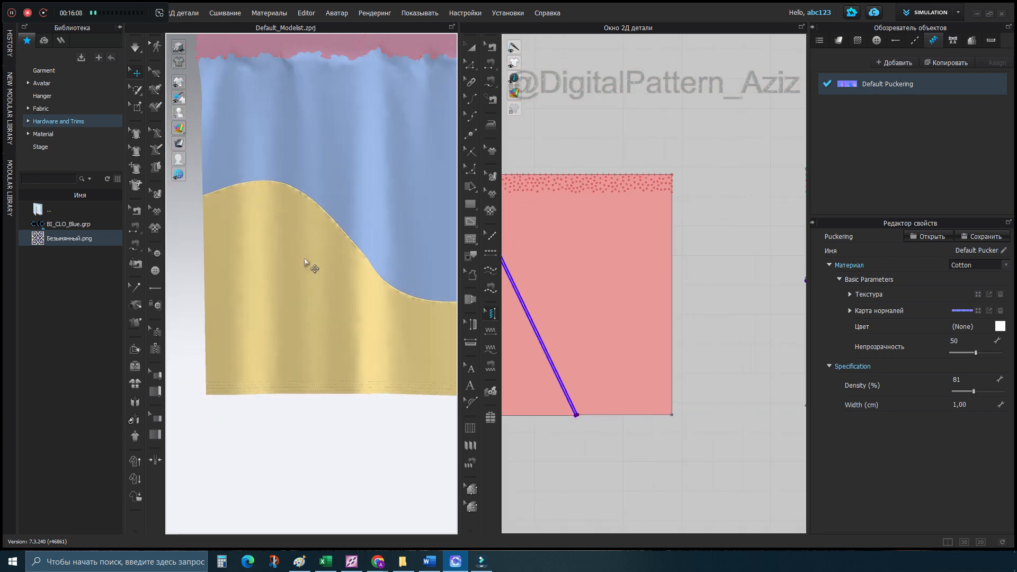
middle_drag(294, 262, 270, 336)
scroll(305, 290, up, 1)
scroll(308, 297, up, 2)
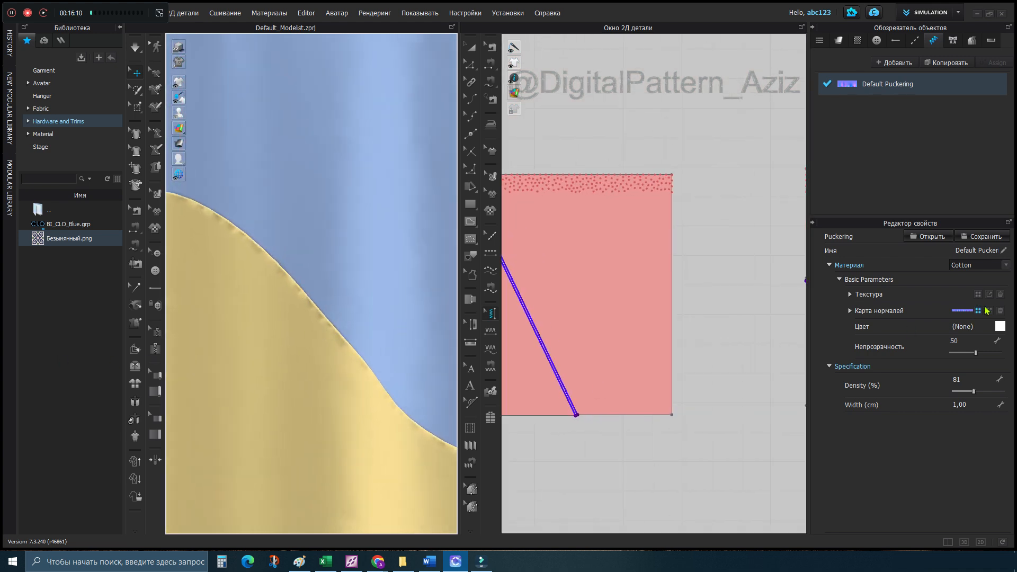
Select the puckering line along the middle piece's curved seam in the 2D window.
middle_drag(727, 341, 514, 344)
middle_drag(690, 334, 607, 334)
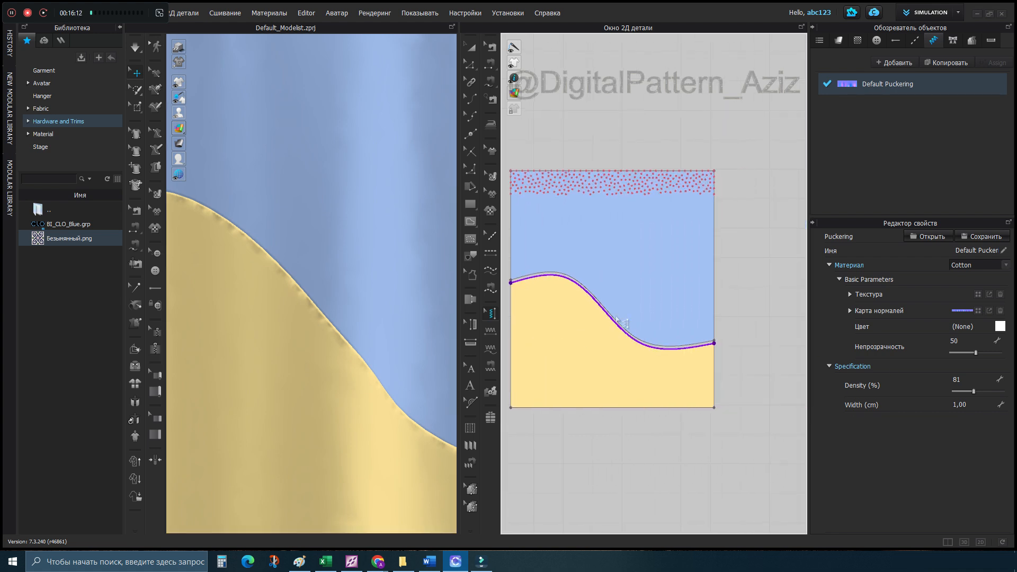
click(603, 425)
scroll(604, 425, up, 2)
middle_drag(605, 425, 738, 411)
click(658, 221)
scroll(657, 222, down, 5)
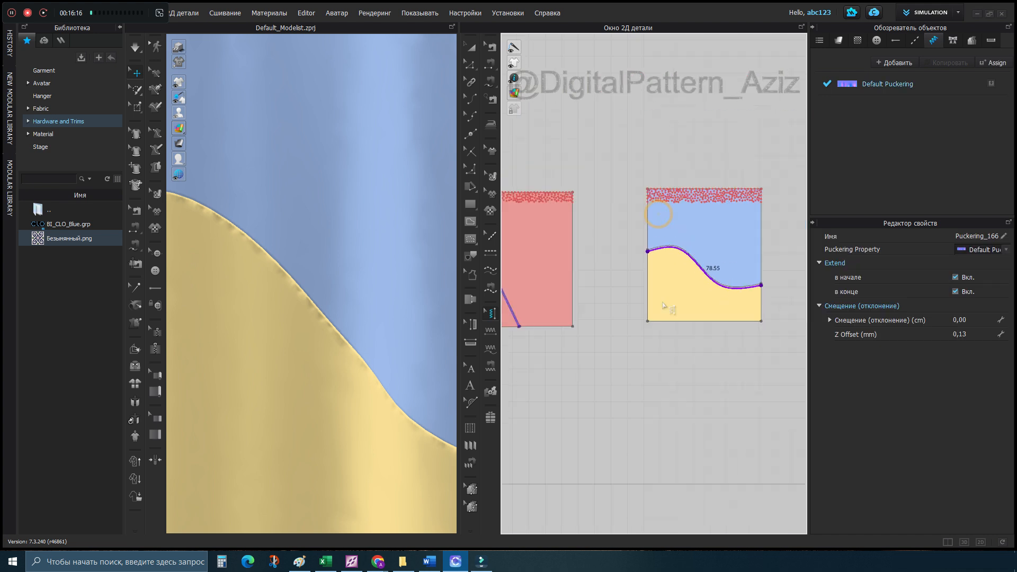
Shorten the segment puckering on the orange part's arched edge from both ends so it covers only the crest.
middle_drag(475, 323, 454, 342)
scroll(645, 337, up, 3)
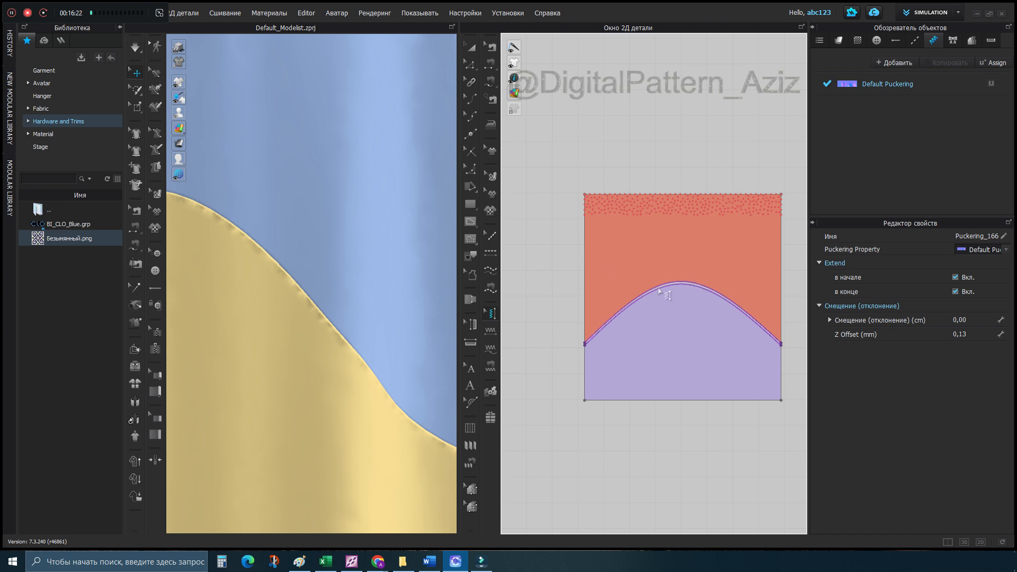
scroll(652, 305, up, 3)
scroll(628, 299, down, 4)
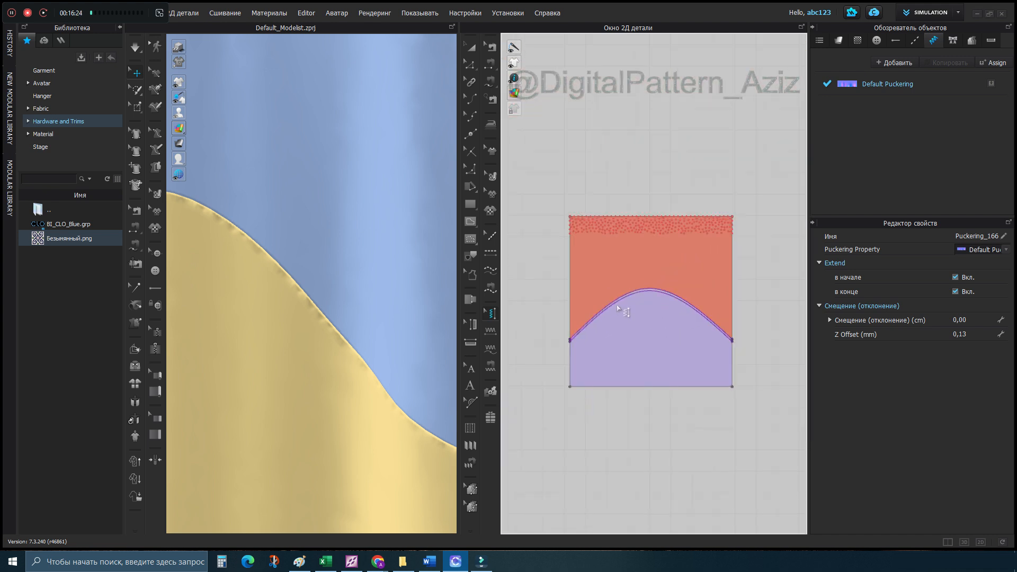
scroll(635, 308, up, 3)
scroll(612, 353, down, 3)
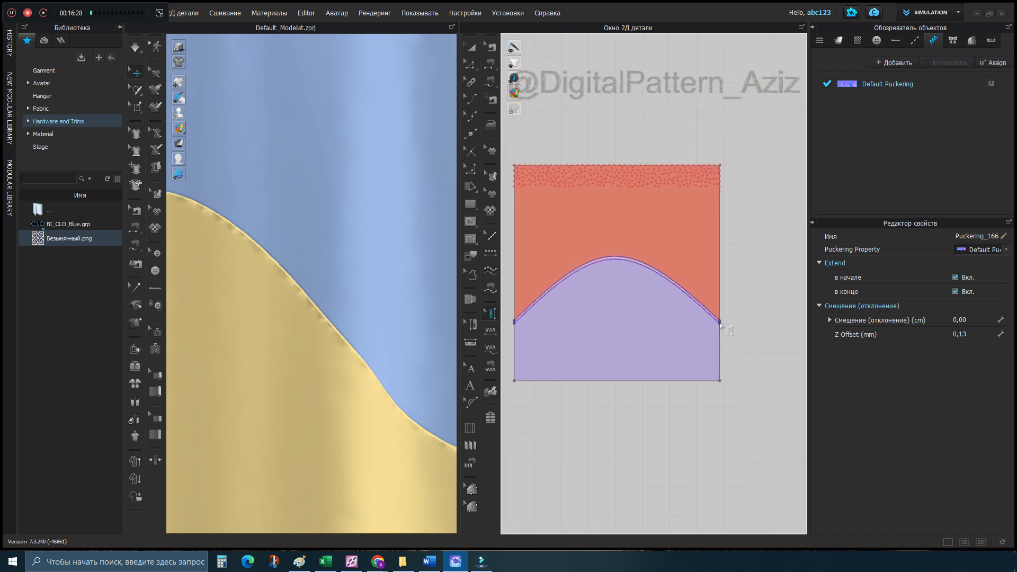
click(720, 323)
click(731, 335)
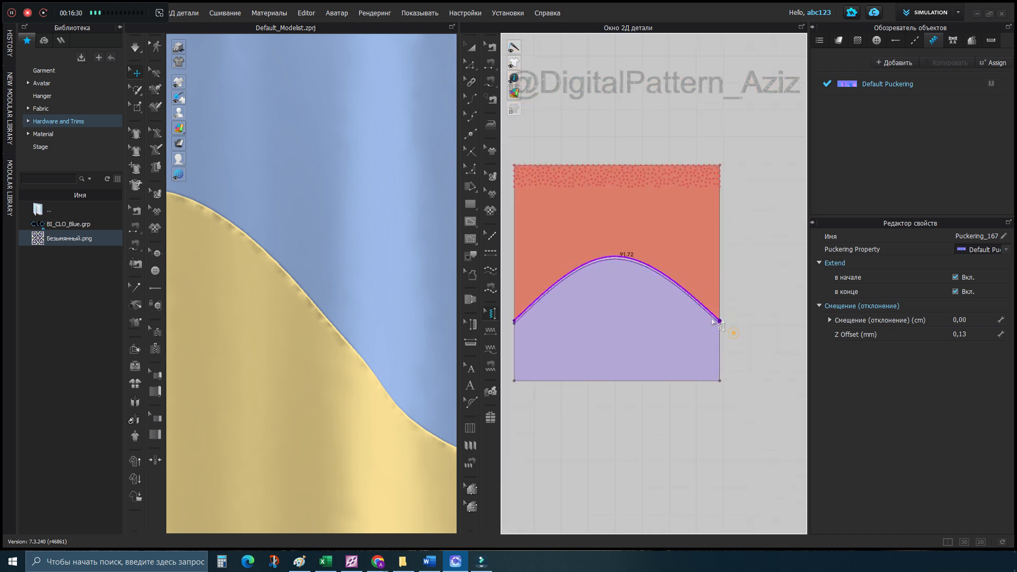
scroll(741, 329, up, 4)
drag(731, 328, 544, 178)
middle_drag(595, 218, 608, 222)
scroll(657, 296, down, 6)
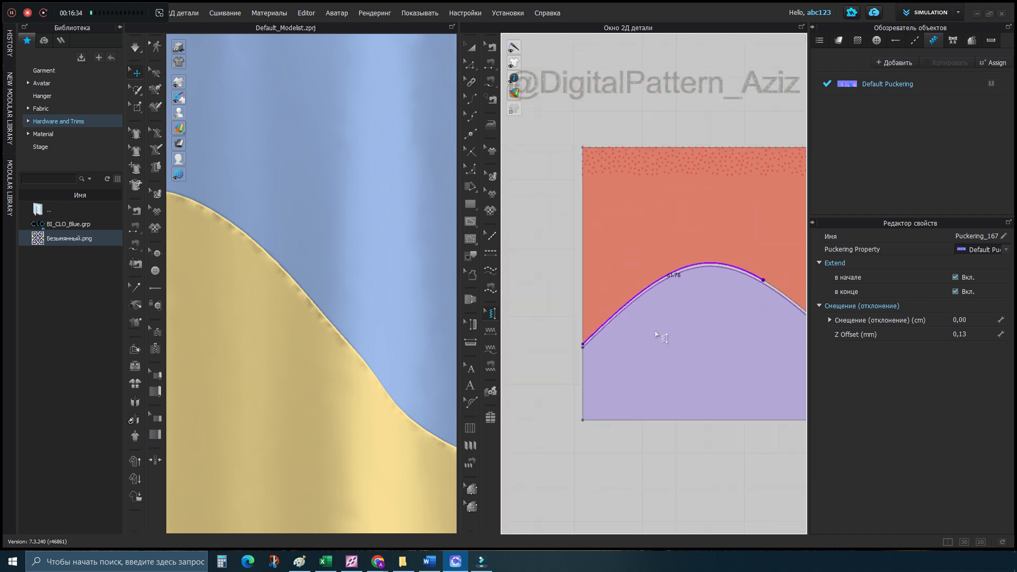
scroll(572, 326, up, 8)
drag(567, 320, 757, 173)
Shorten the puckering on the purple part's arched edge from both ends to about 32 cm around the crest.
scroll(721, 212, down, 4)
middle_drag(730, 248, 625, 240)
drag(553, 257, 631, 190)
middle_drag(674, 246, 532, 271)
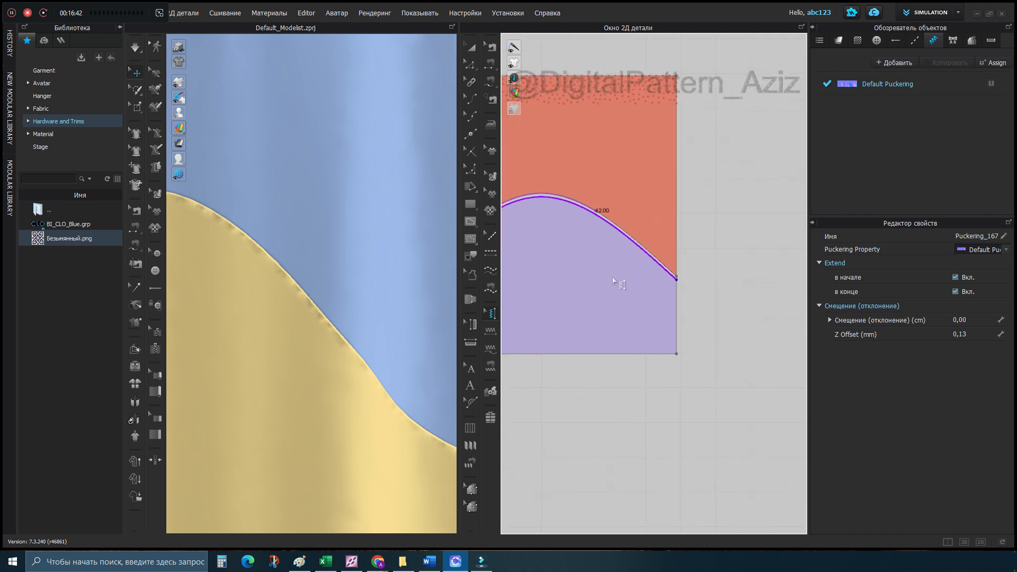
drag(677, 280, 595, 215)
middle_drag(573, 251, 780, 272)
scroll(657, 270, down, 3)
Run the simulation and inspect the shortened puckering at the crest of the rightmost piece's arched seam in 3D.
key(space)
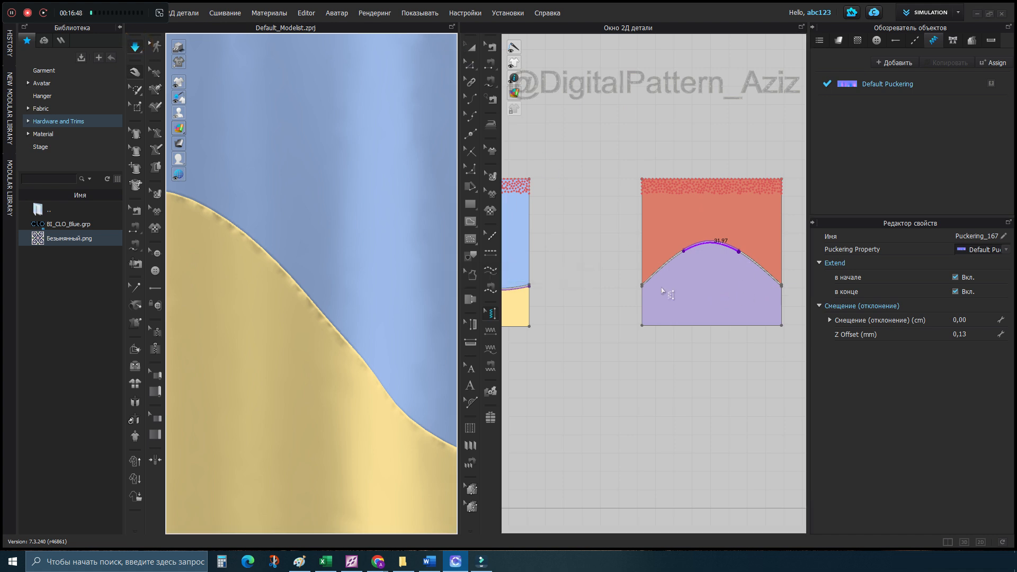
scroll(329, 352, down, 3)
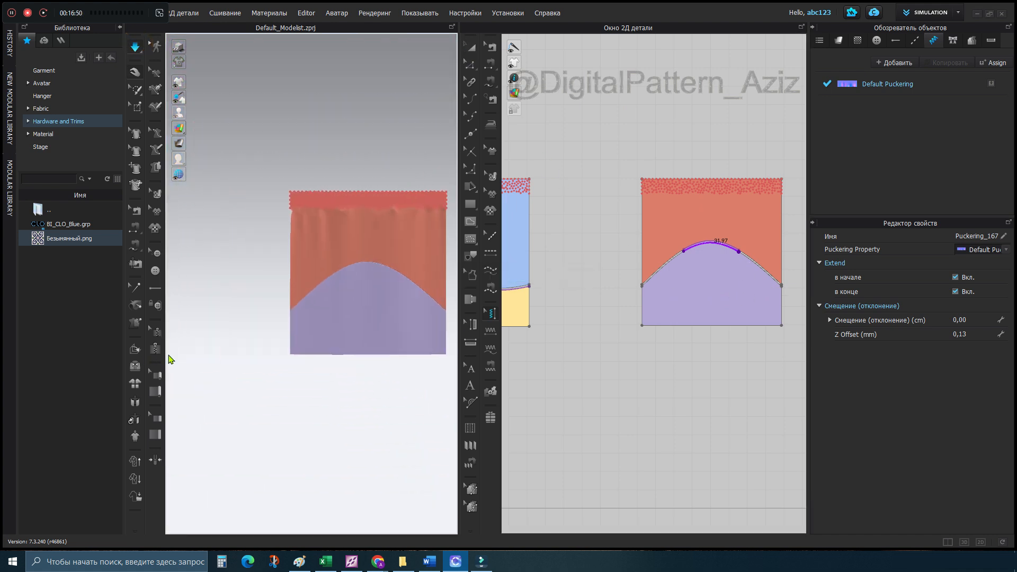
scroll(321, 276, up, 5)
scroll(323, 270, up, 4)
scroll(316, 233, down, 1)
scroll(303, 234, down, 2)
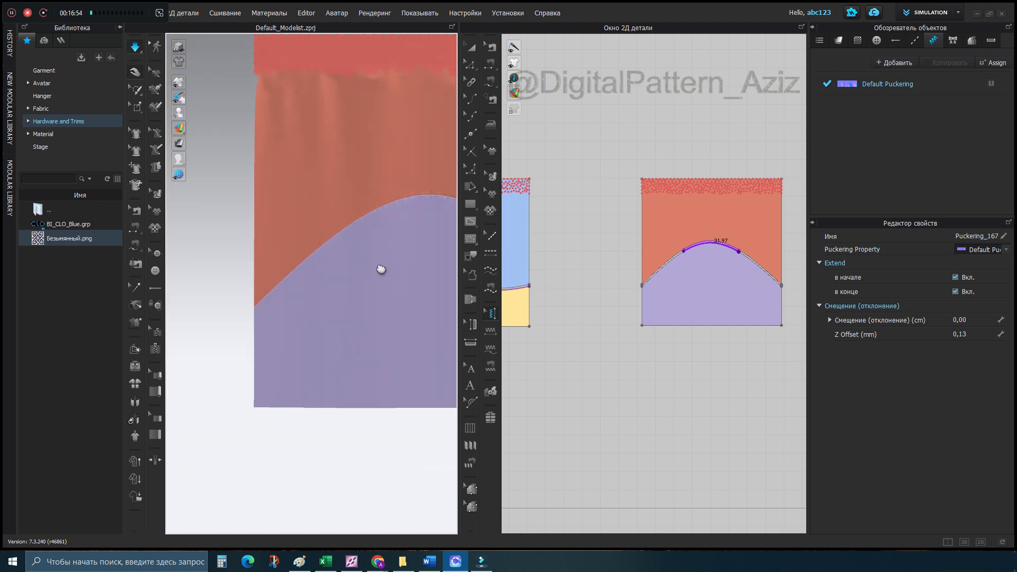
scroll(219, 308, down, 2)
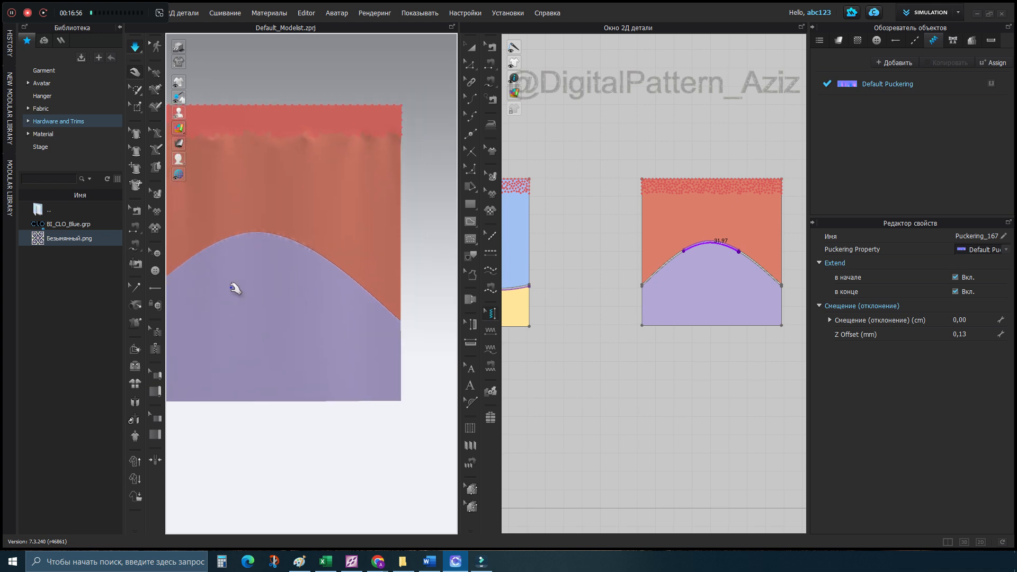
scroll(285, 321, up, 2)
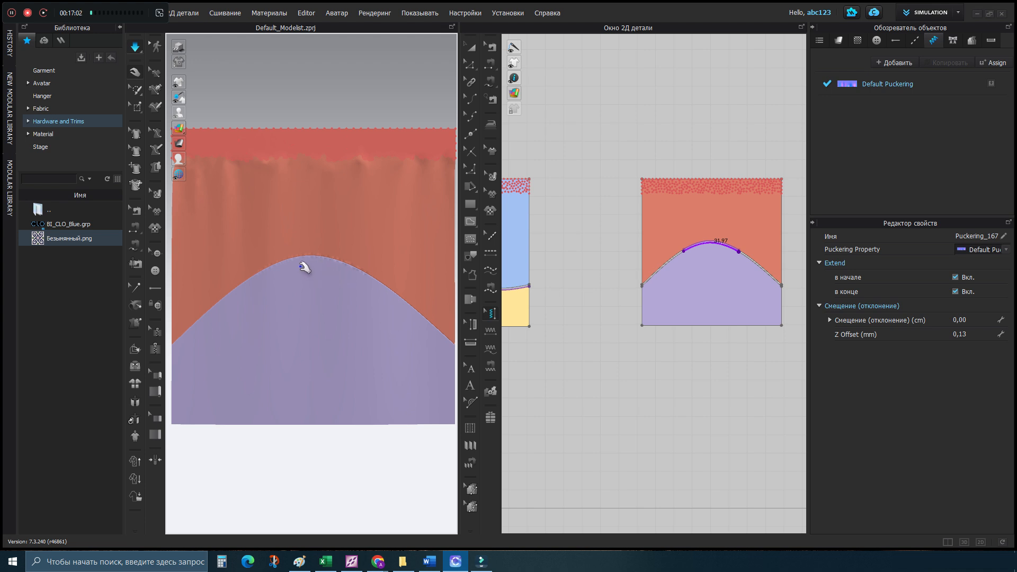
scroll(294, 274, up, 2)
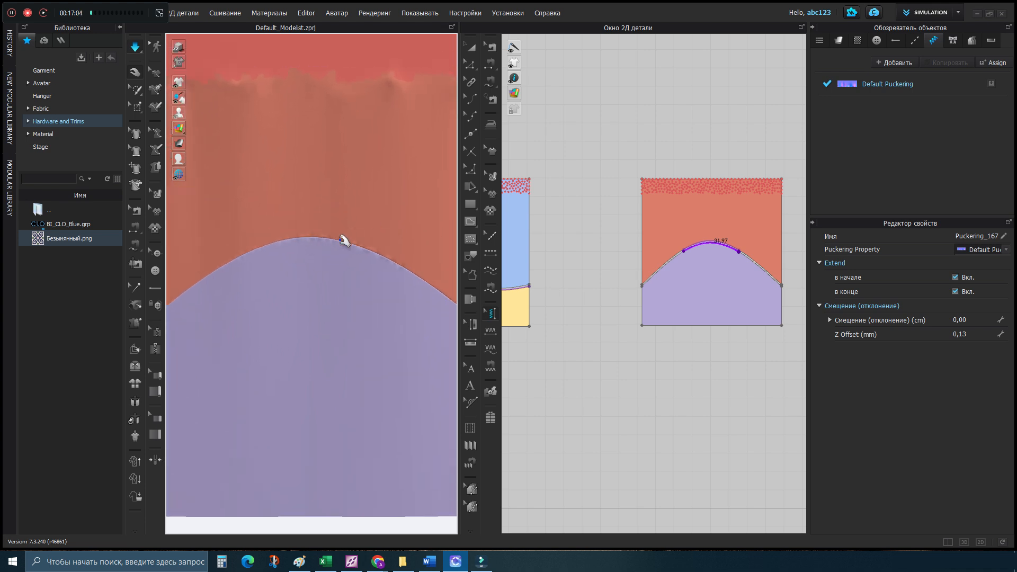